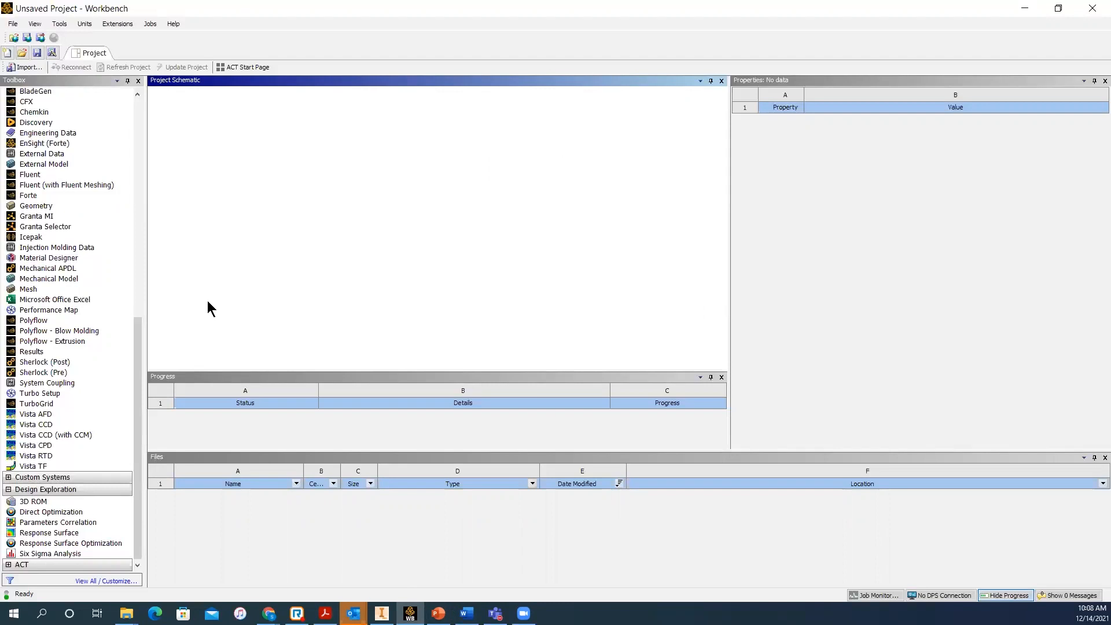
Add a standalone Geometry system to the empty project schematic and open its Geometry cell in SpaceClaim
{"action": "left_click_drag", "start_coordinate": [35, 205], "coordinate": [208, 167]}
{"action": "double_click", "coordinate": [215, 143]}
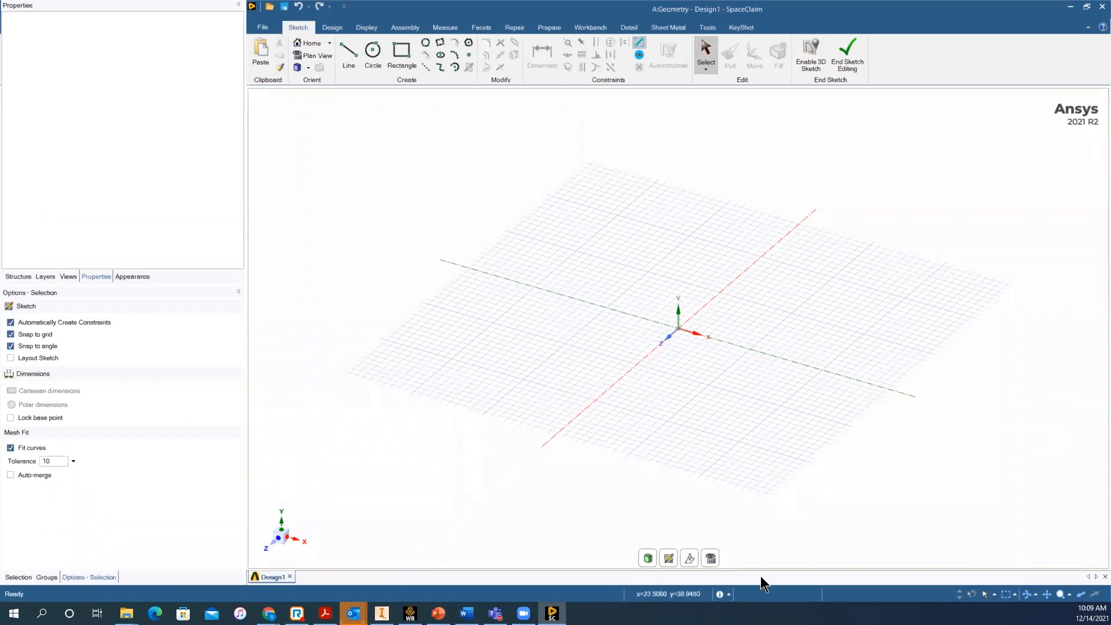
Sketch a rectangle around the origin on the horizontal sketch plane, viewed in plan
{"action": "left_click", "coordinate": [710, 558]}
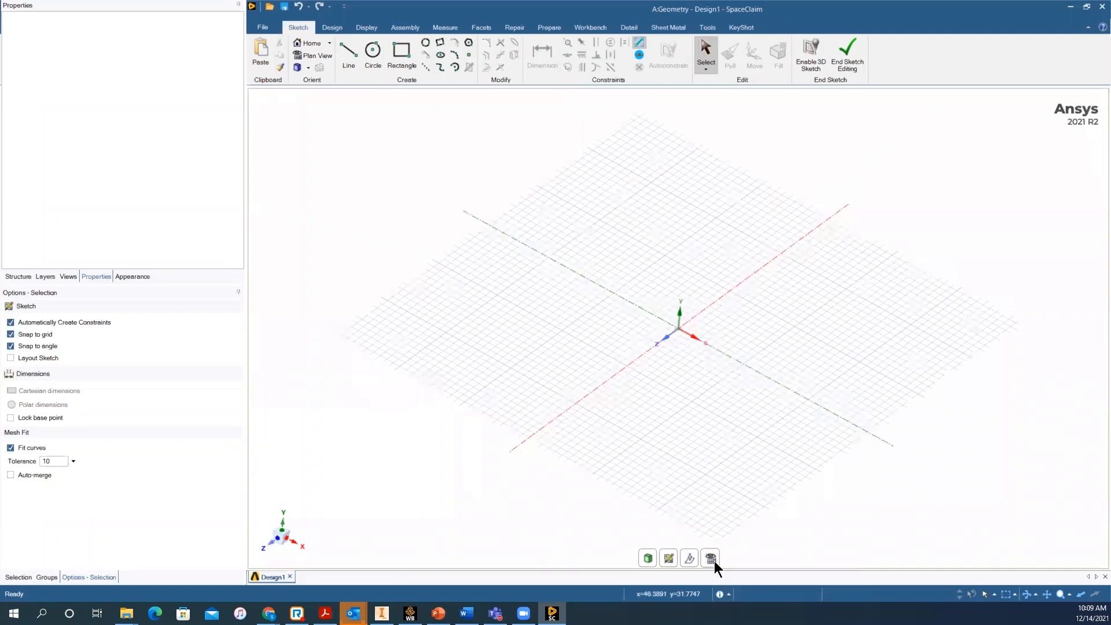
{"action": "left_click", "coordinate": [402, 59]}
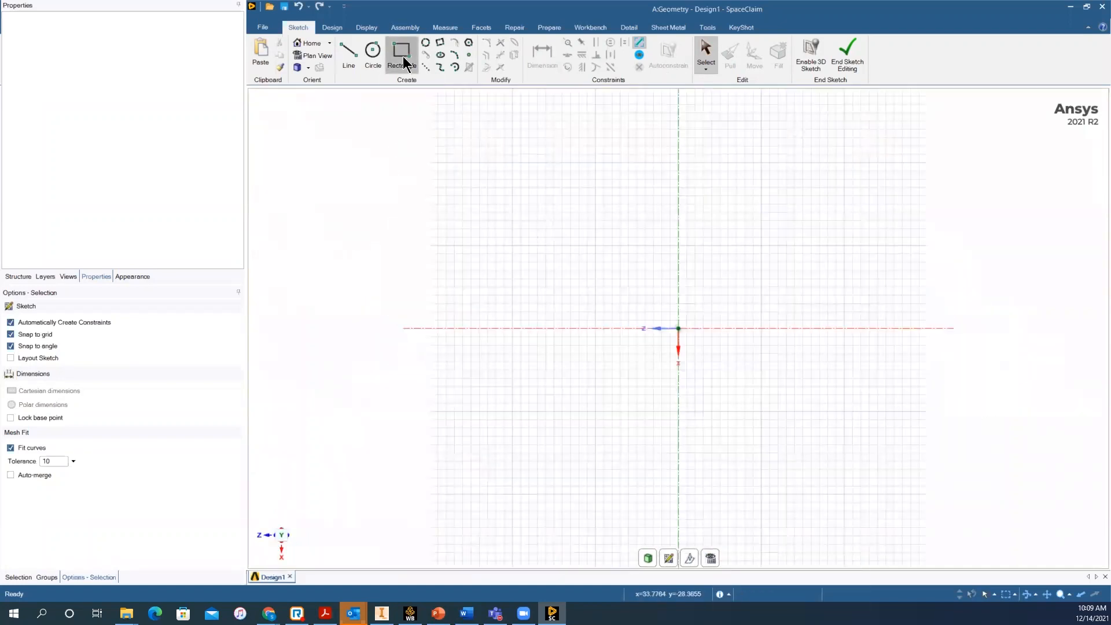
{"action": "left_click", "coordinate": [562, 279]}
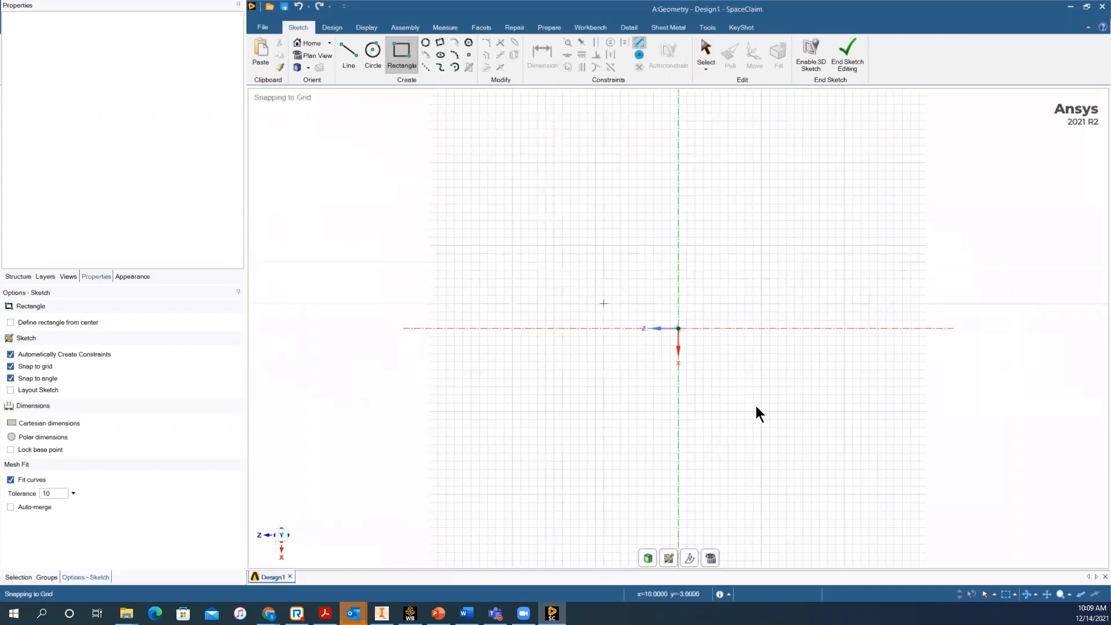
{"action": "left_click", "coordinate": [828, 439]}
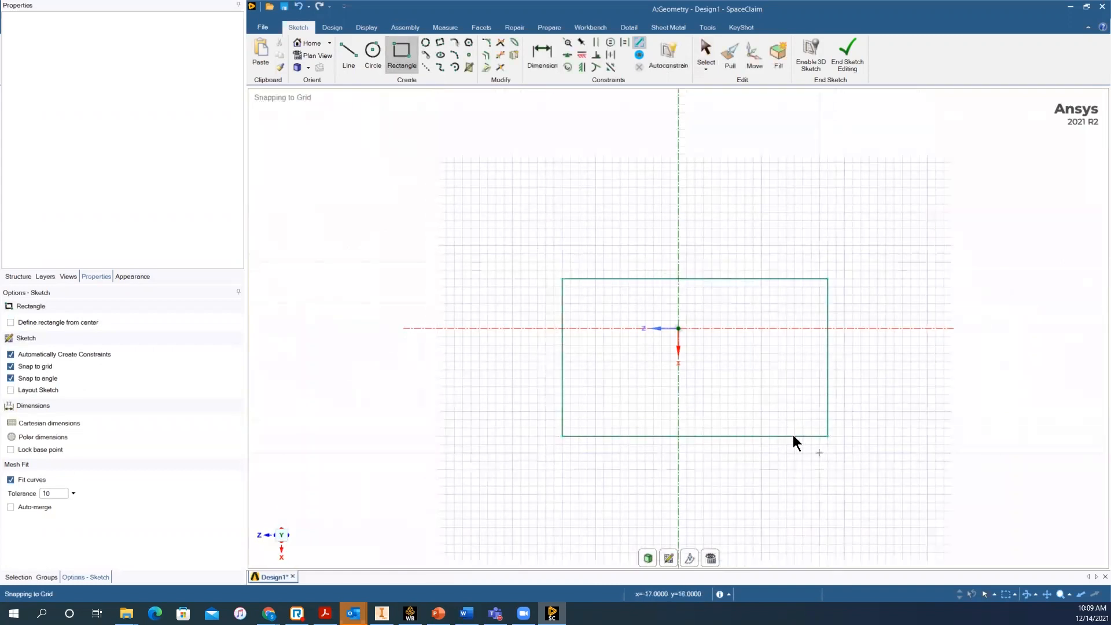
Sketch a circle with a radius of about 5 mm in the middle of the rectangle
{"action": "left_click", "coordinate": [378, 55]}
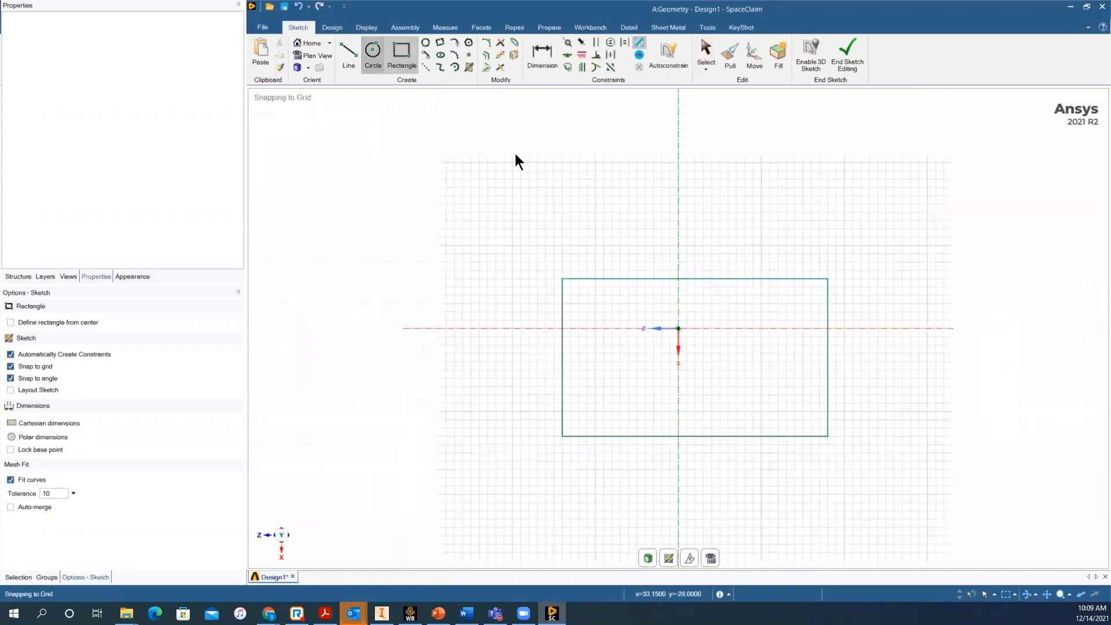
{"action": "left_click", "coordinate": [694, 361]}
{"action": "left_click", "coordinate": [728, 396]}
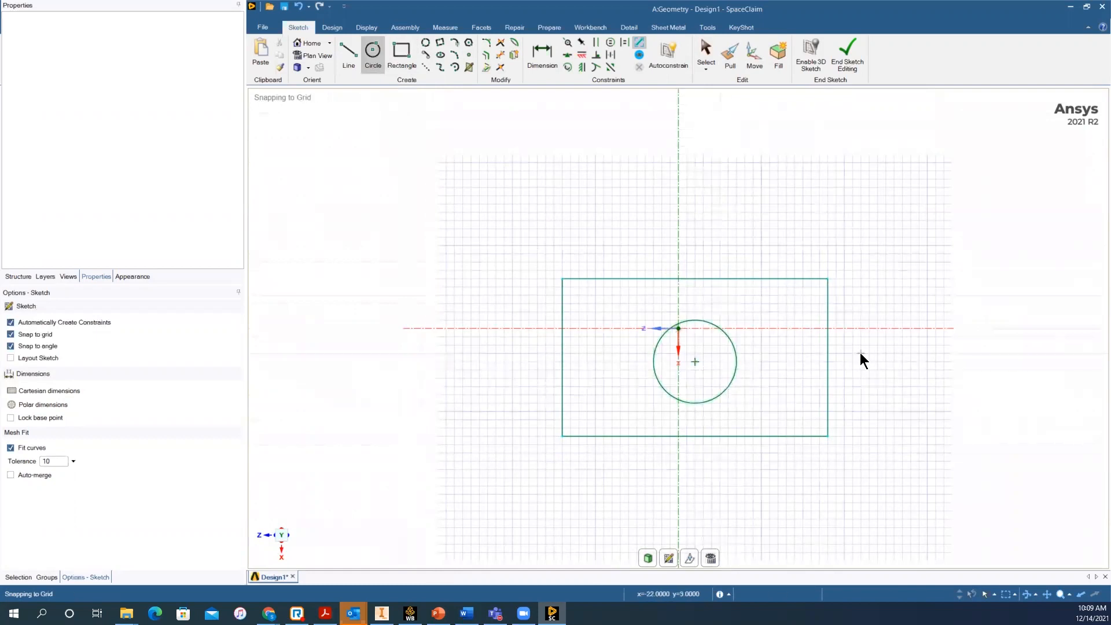
{"action": "key", "text": "Escape"}
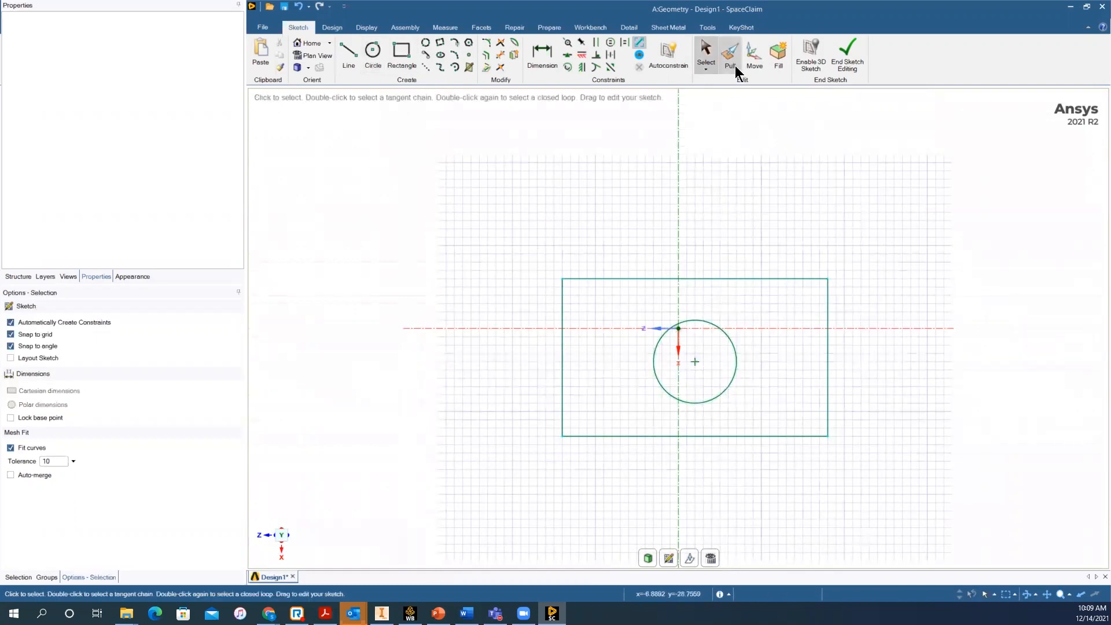
Switch to 3D mode and pull the rectangular face around the circle upward by about 10.4 mm into a solid block
{"action": "key", "text": "d"}
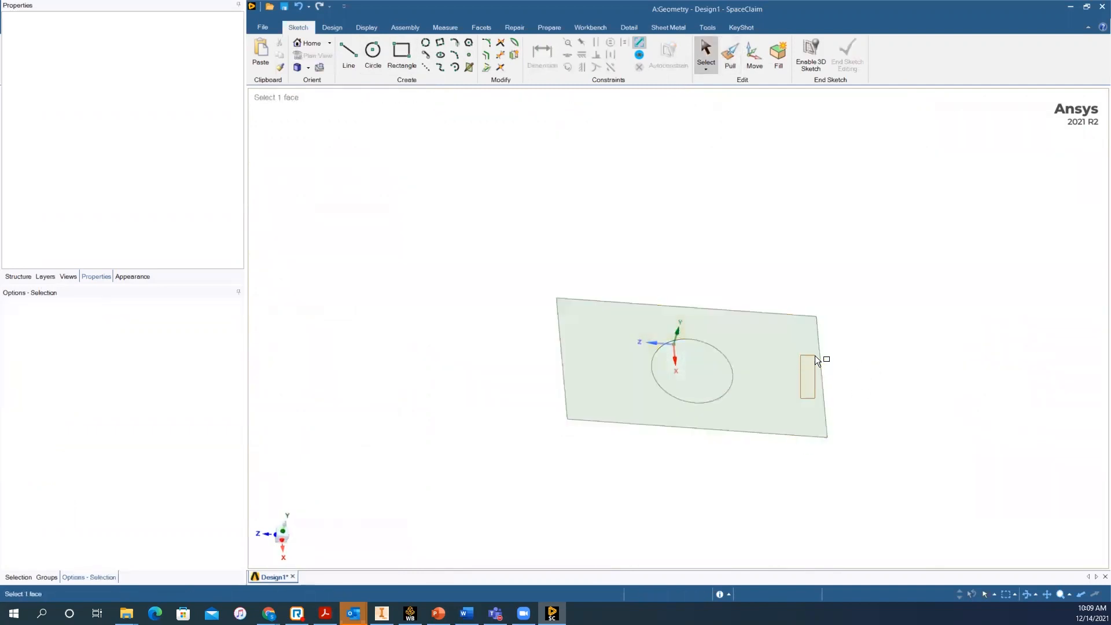
{"action": "left_click", "coordinate": [730, 58]}
{"action": "left_click", "coordinate": [782, 349]}
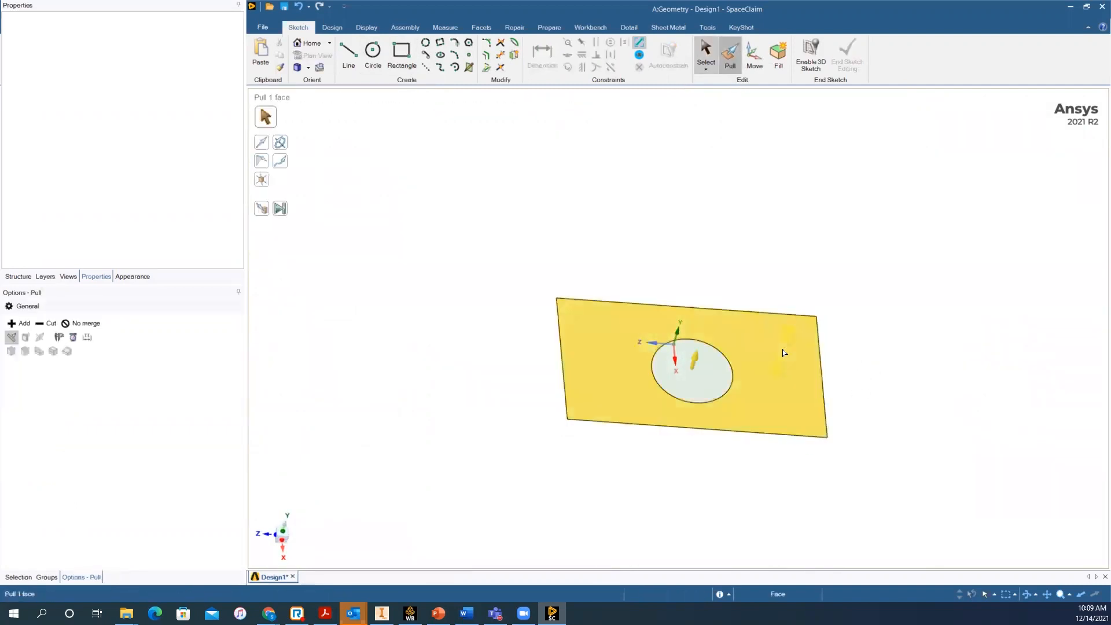
{"action": "left_click_drag", "start_coordinate": [787, 339], "coordinate": [802, 300]}
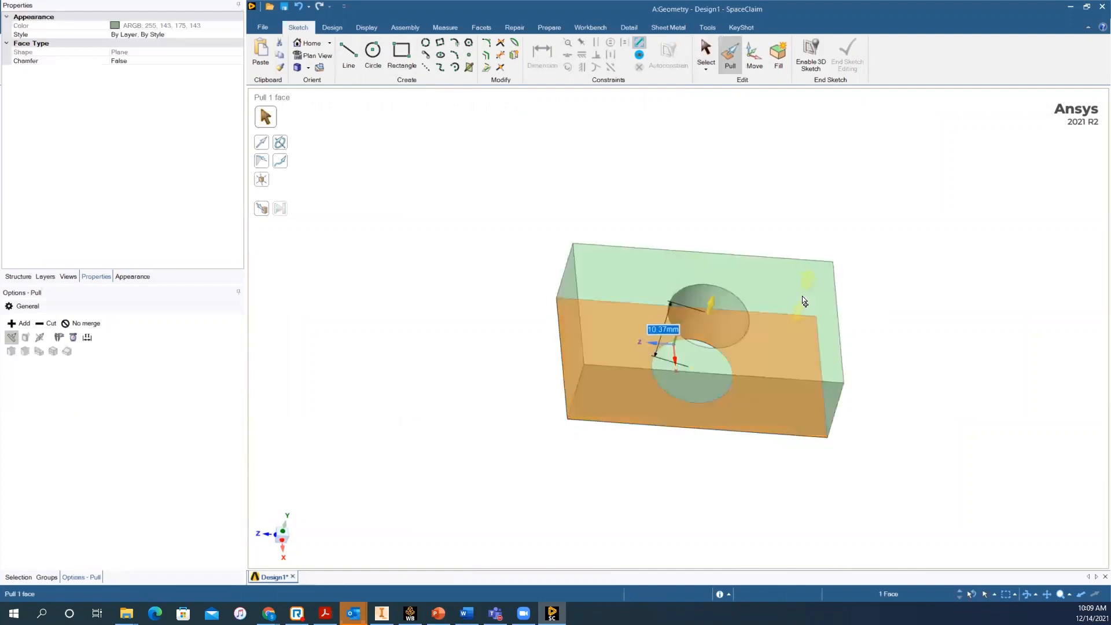
{"action": "left_click", "coordinate": [954, 332]}
{"action": "key", "text": "Escape"}
Delete the leftover circular surface at the base of the hole and show the model's structure tree
{"action": "middle_click_drag", "start_coordinate": [969, 377], "coordinate": [794, 355]}
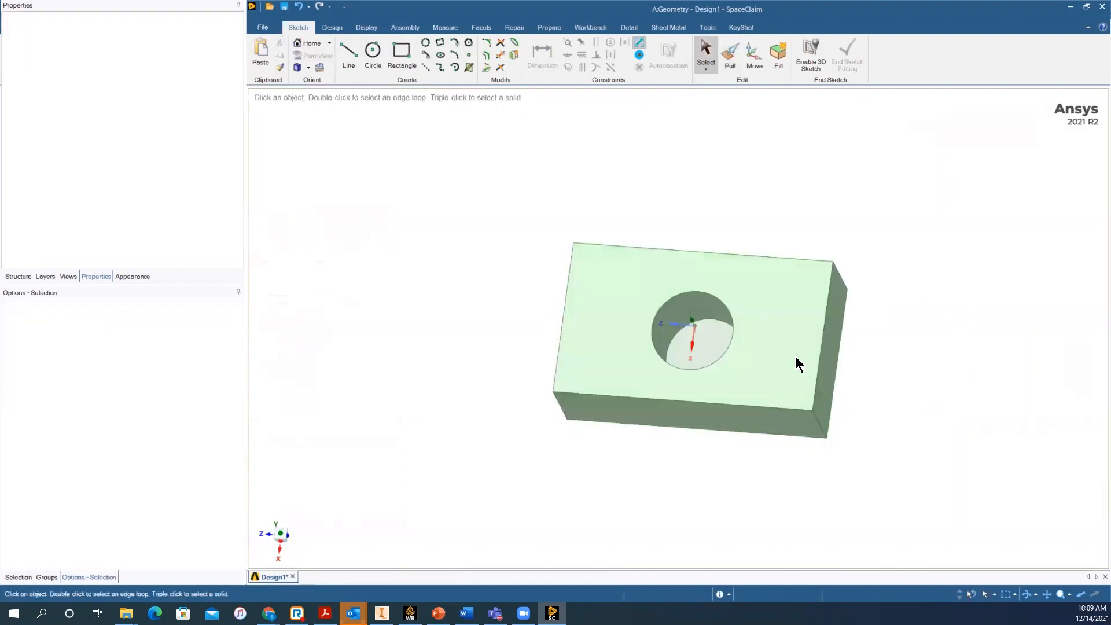
{"action": "left_click", "coordinate": [715, 345]}
{"action": "key", "text": "Delete"}
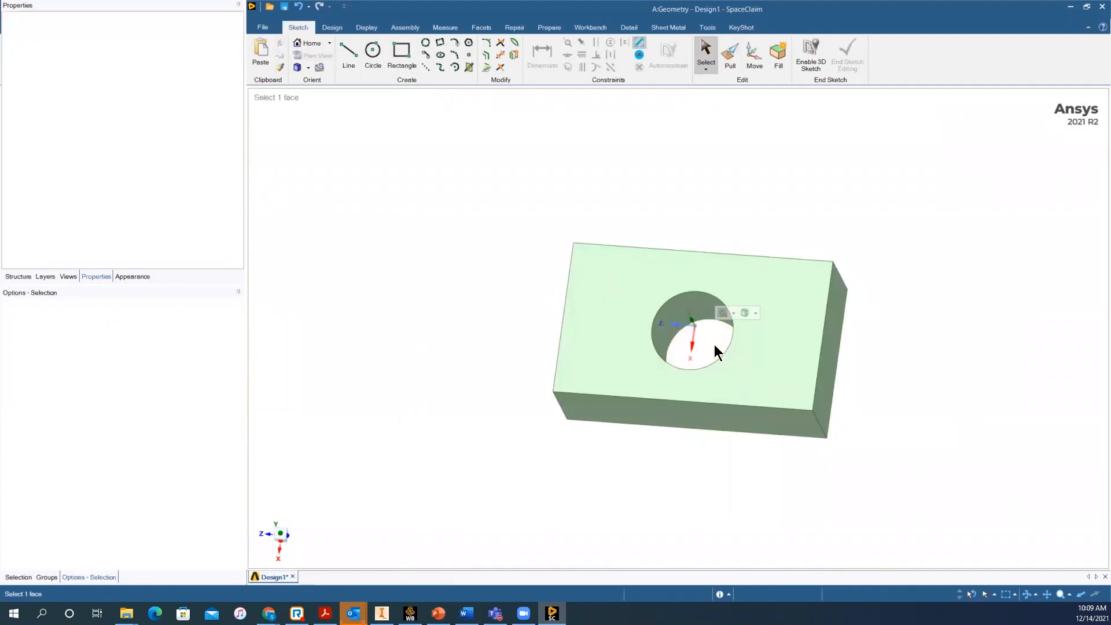
{"action": "middle_click_drag", "start_coordinate": [626, 494], "coordinate": [661, 461]}
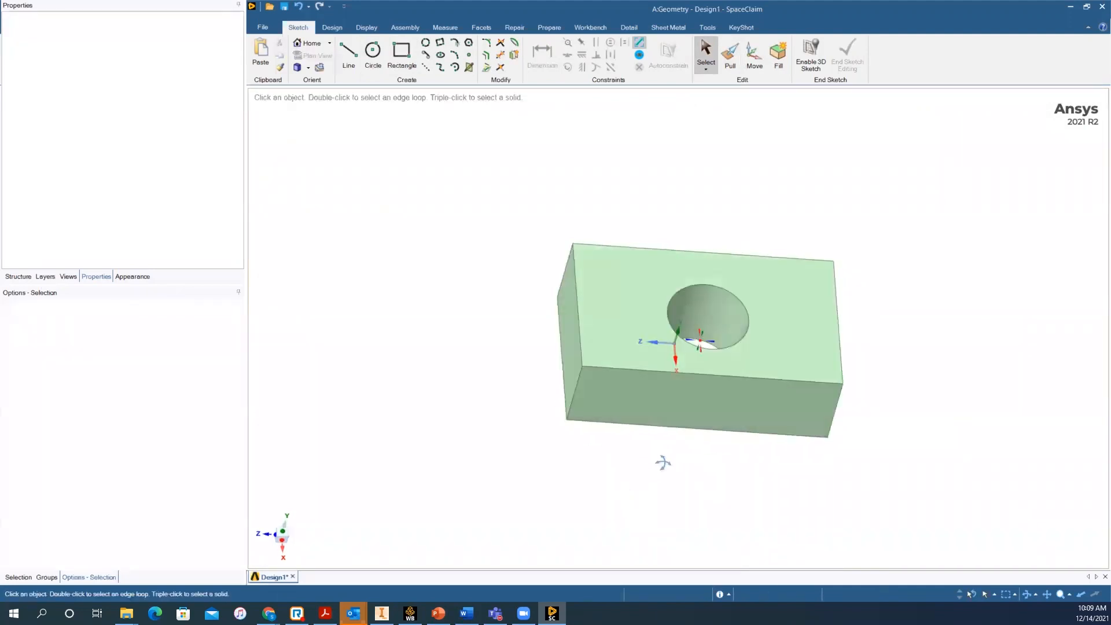
{"action": "left_click", "coordinate": [10, 277]}
{"action": "left_click", "coordinate": [54, 26]}
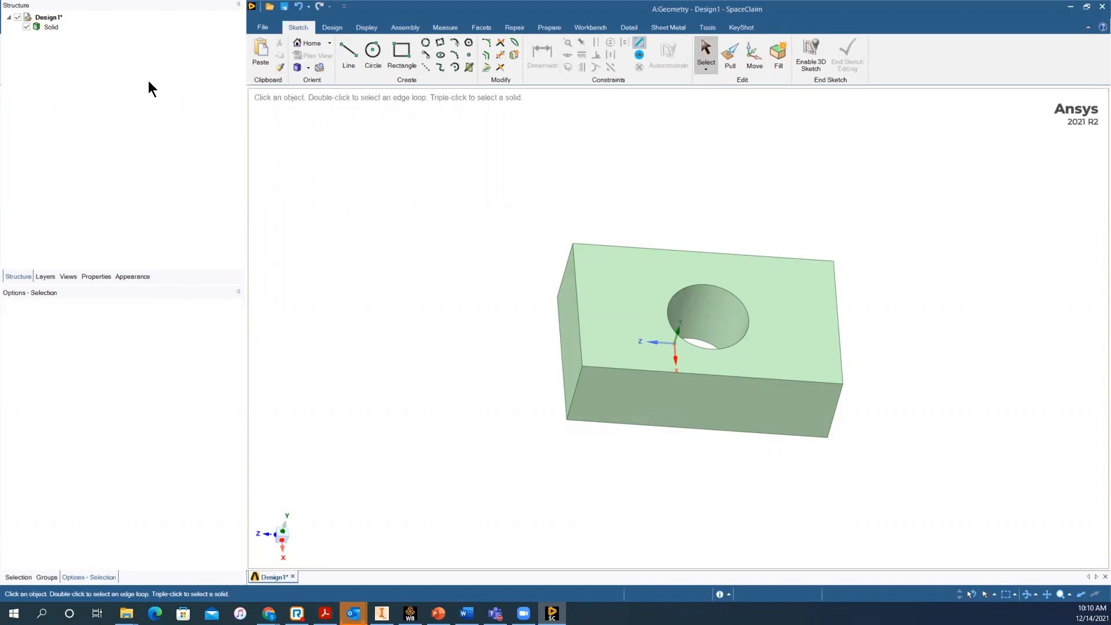
Pull the block's long side face on the positive X side freehand outward, away from the hole
{"action": "left_click", "coordinate": [726, 62]}
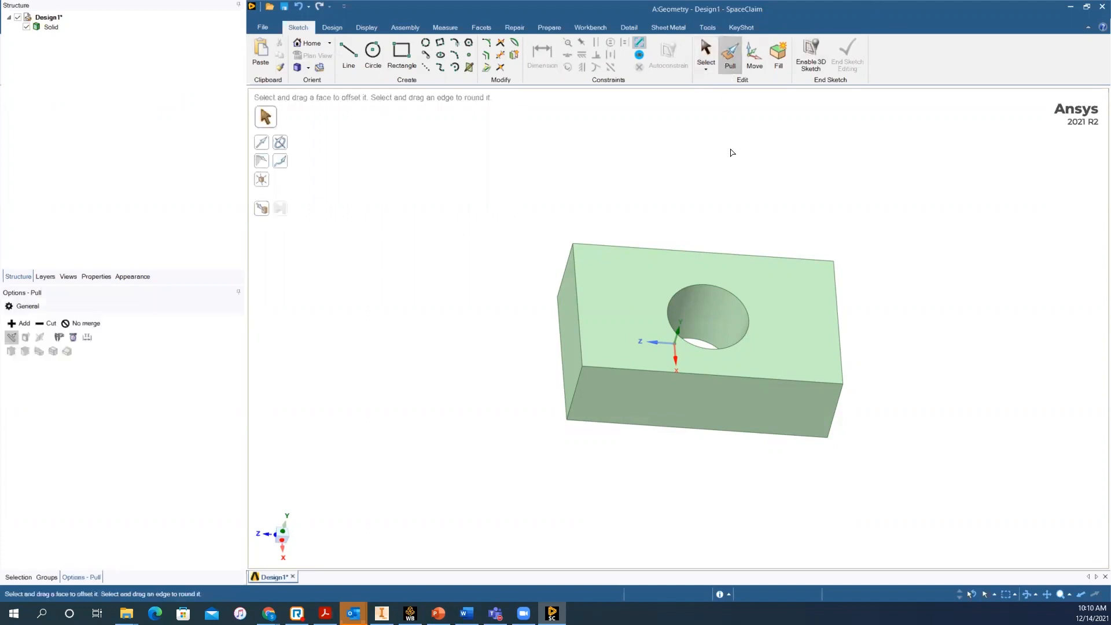
{"action": "scroll", "coordinate": [900, 350], "scroll_direction": "down", "scroll_amount": 3}
{"action": "scroll", "coordinate": [900, 389], "scroll_direction": "up", "scroll_amount": 4}
{"action": "middle_click_drag", "start_coordinate": [897, 394], "coordinate": [845, 335]}
{"action": "left_click", "coordinate": [785, 348]}
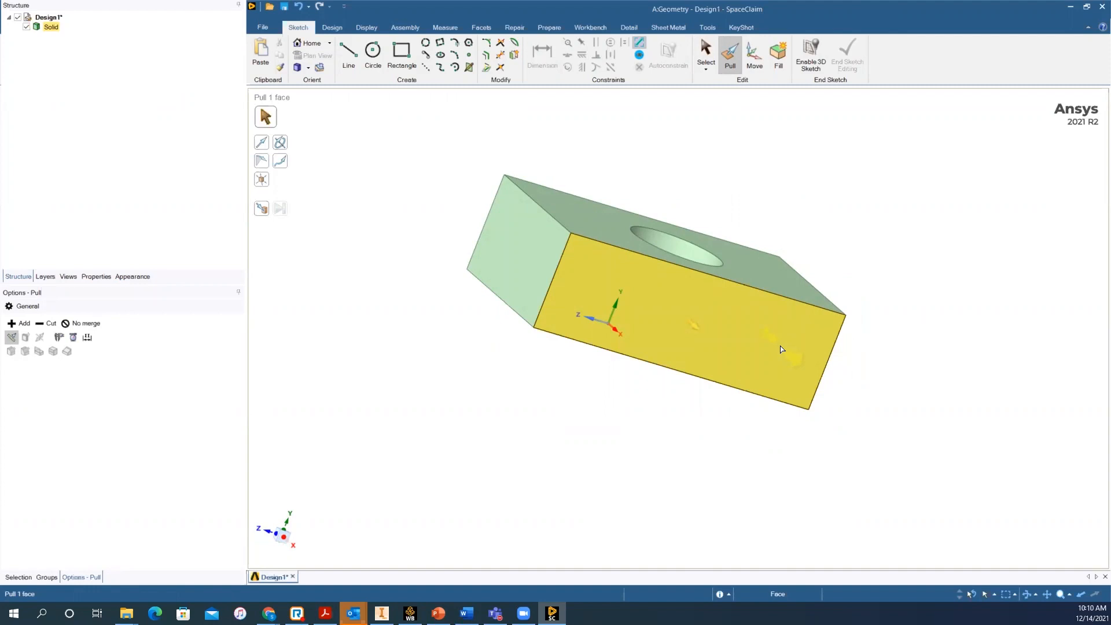
{"action": "left_click_drag", "start_coordinate": [781, 350], "coordinate": [803, 388]}
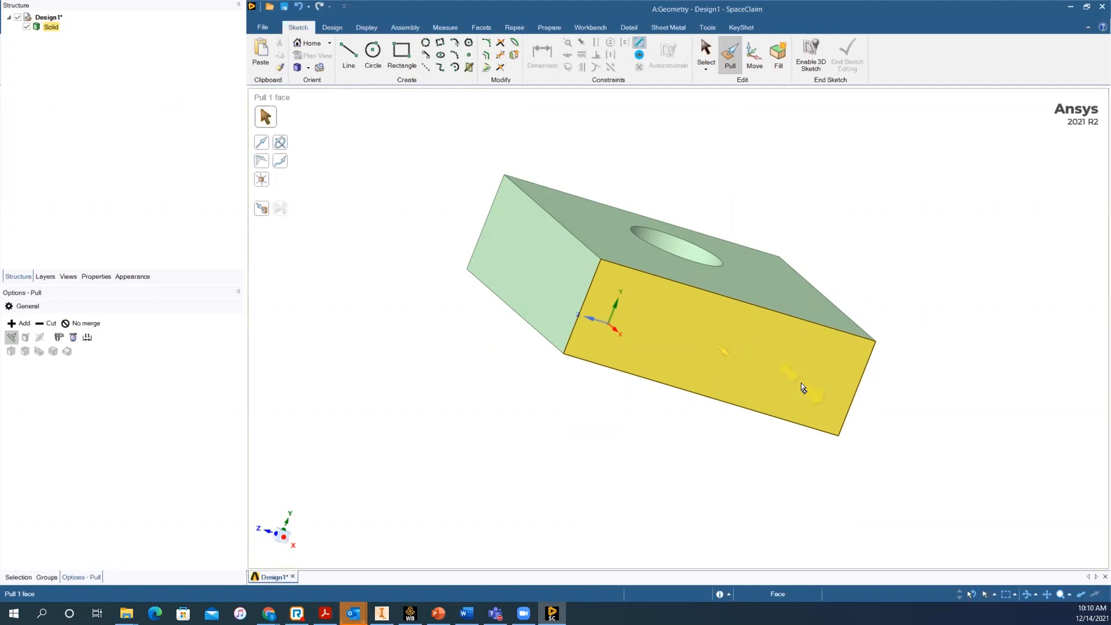
{"action": "key", "text": "Escape"}
Add a ruler dimension from the pulled side face to the hole's axis and turn it into a parameter
{"action": "left_click", "coordinate": [725, 355]}
{"action": "left_click", "coordinate": [590, 481]}
{"action": "left_click", "coordinate": [718, 368]}
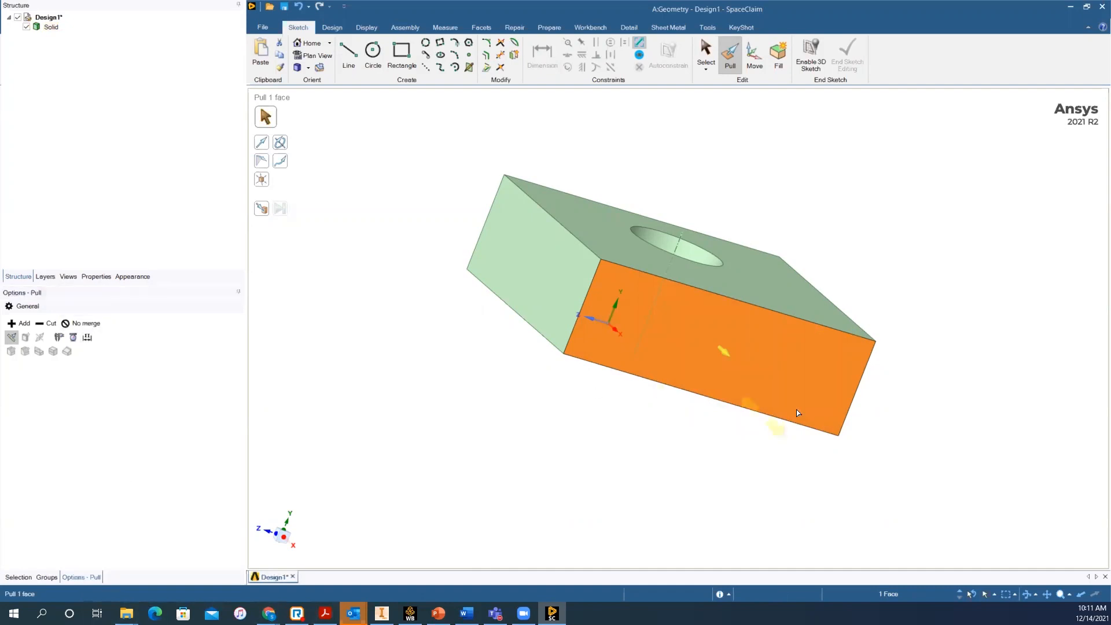
{"action": "left_click", "coordinate": [87, 336]}
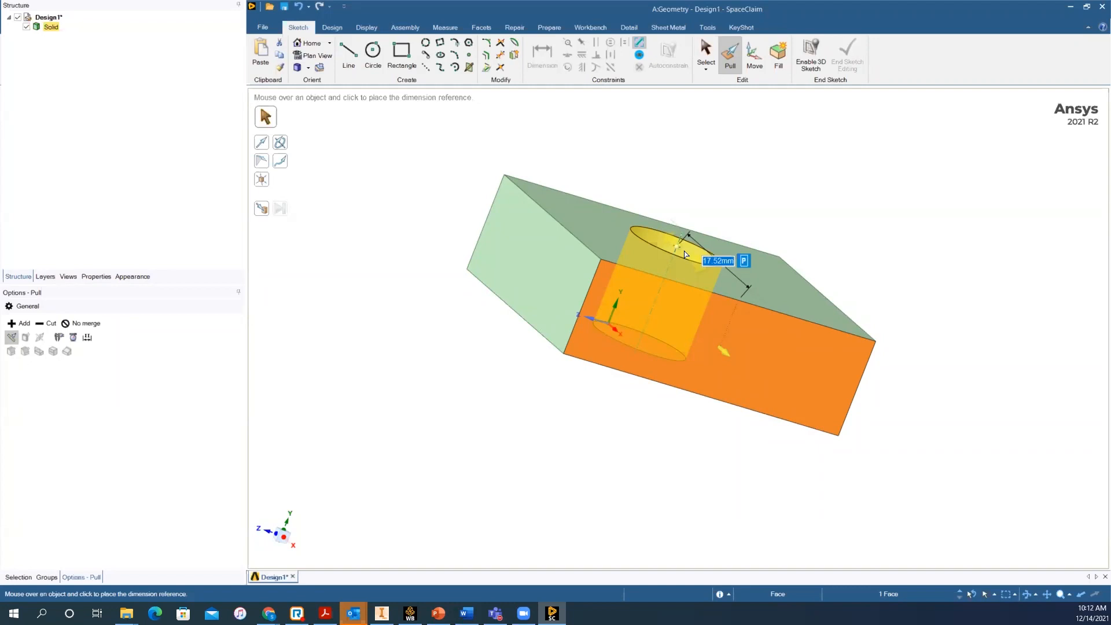
{"action": "middle_click_drag", "start_coordinate": [678, 259], "coordinate": [671, 271]}
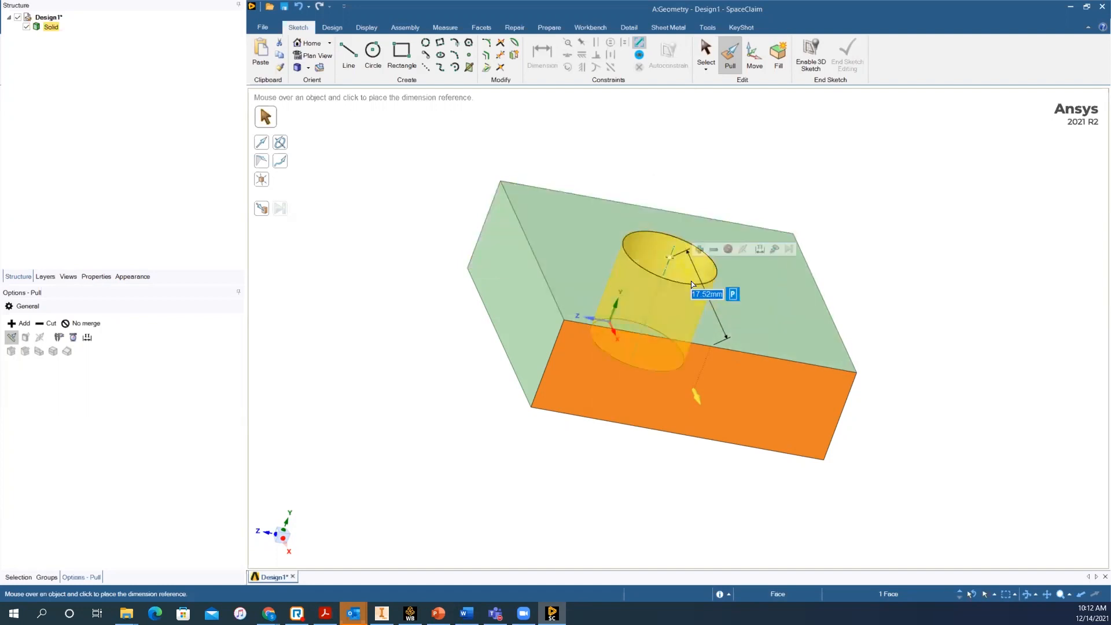
{"action": "left_click", "coordinate": [732, 294]}
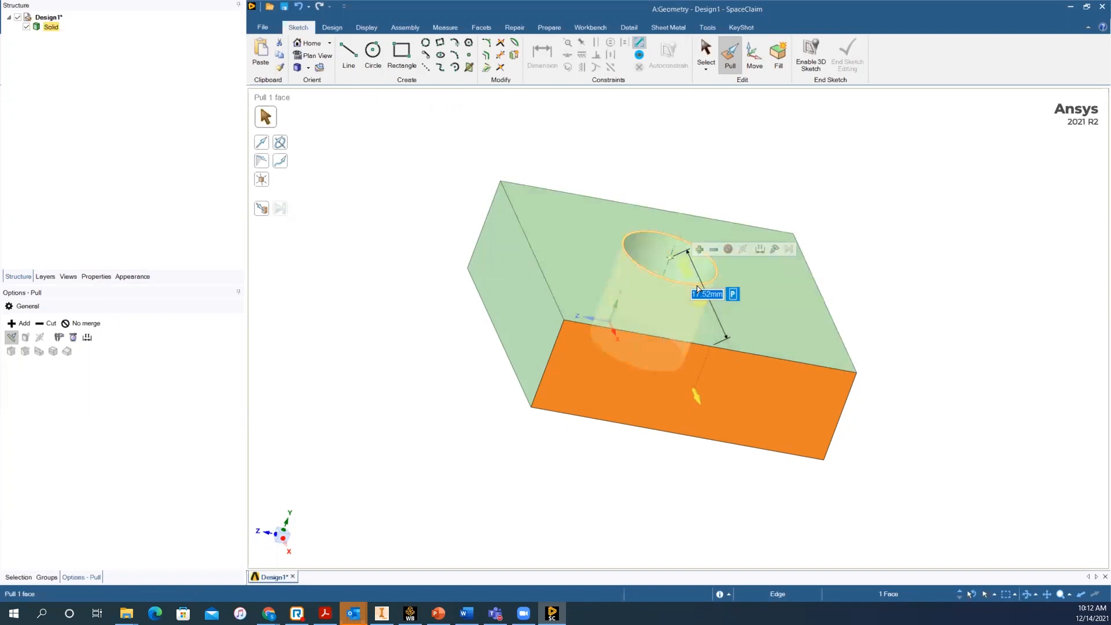
{"action": "left_click", "coordinate": [732, 295]}
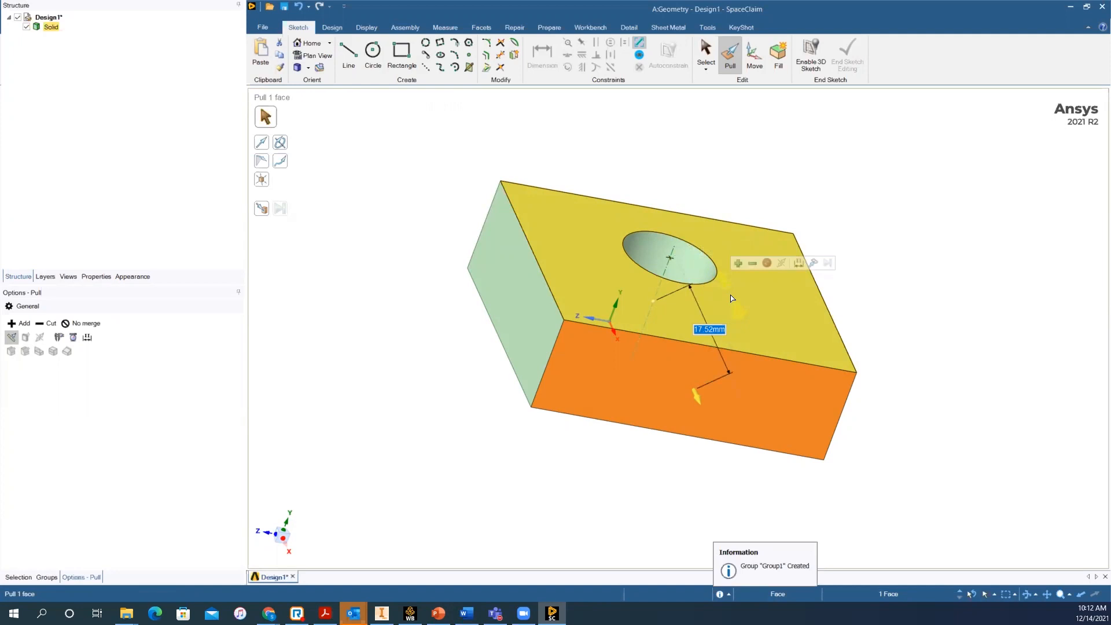
Set the ruler dimension Group1 in the driving dimensions to 15 mm
{"action": "left_click", "coordinate": [51, 577]}
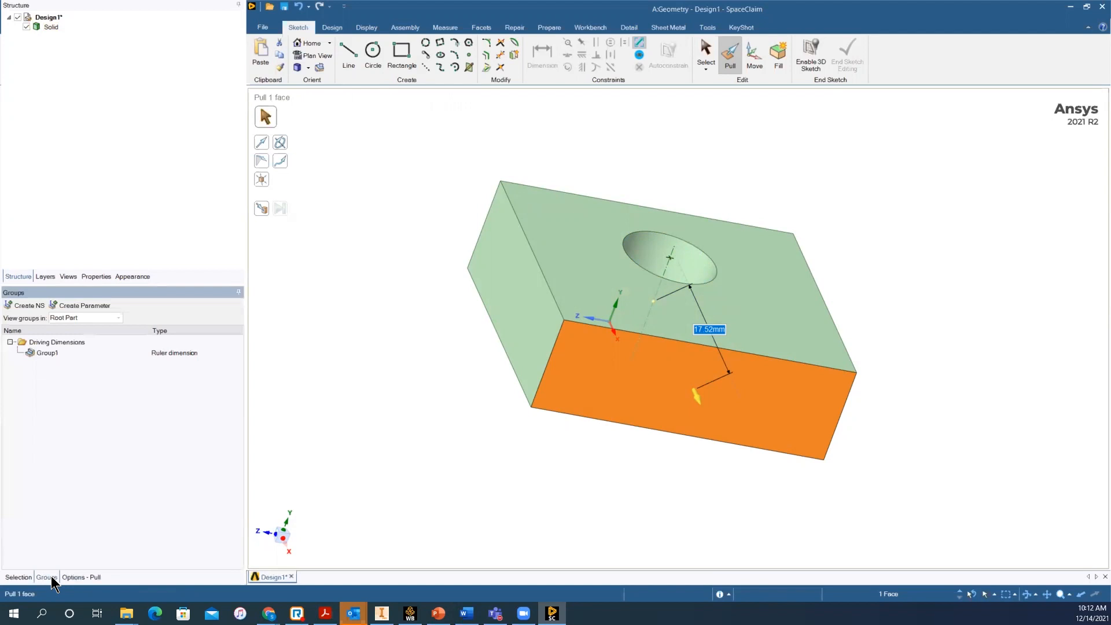
{"action": "left_click", "coordinate": [63, 350]}
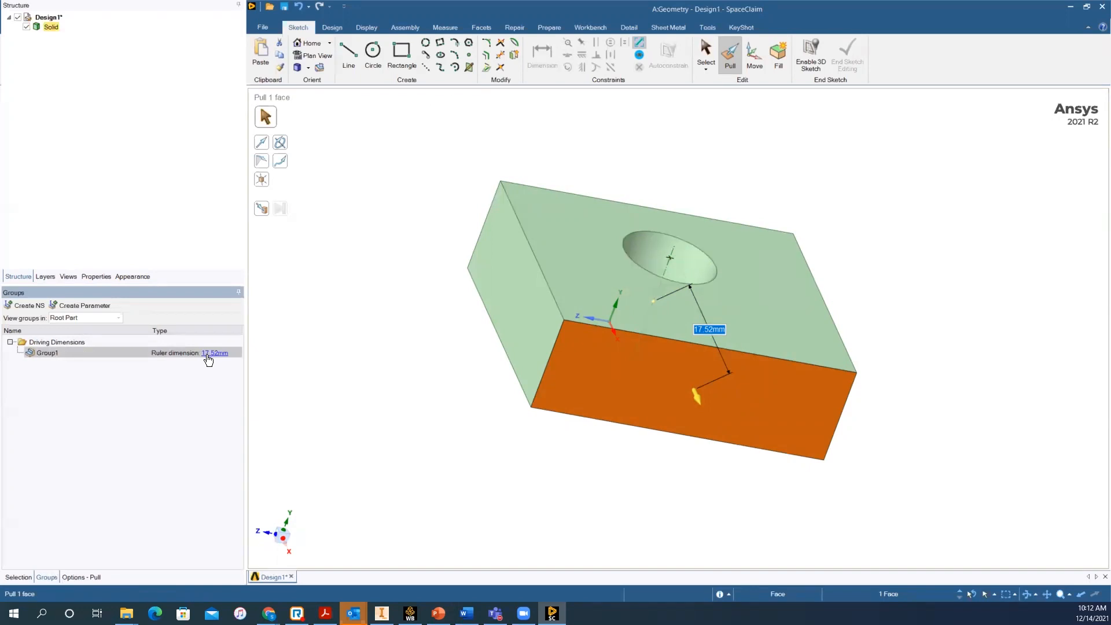
{"action": "left_click", "coordinate": [213, 352]}
{"action": "type", "text": "15"}
{"action": "key", "text": "Return"}
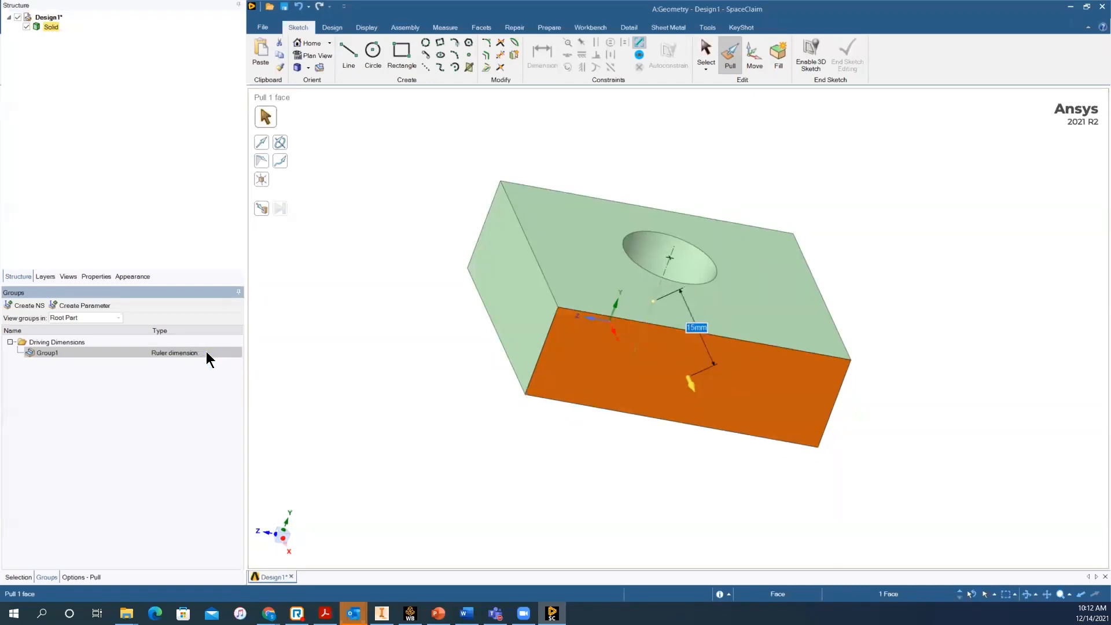
Rename the driving dimension Group1 as length
{"action": "left_click", "coordinate": [50, 353]}
{"action": "left_click", "coordinate": [55, 349]}
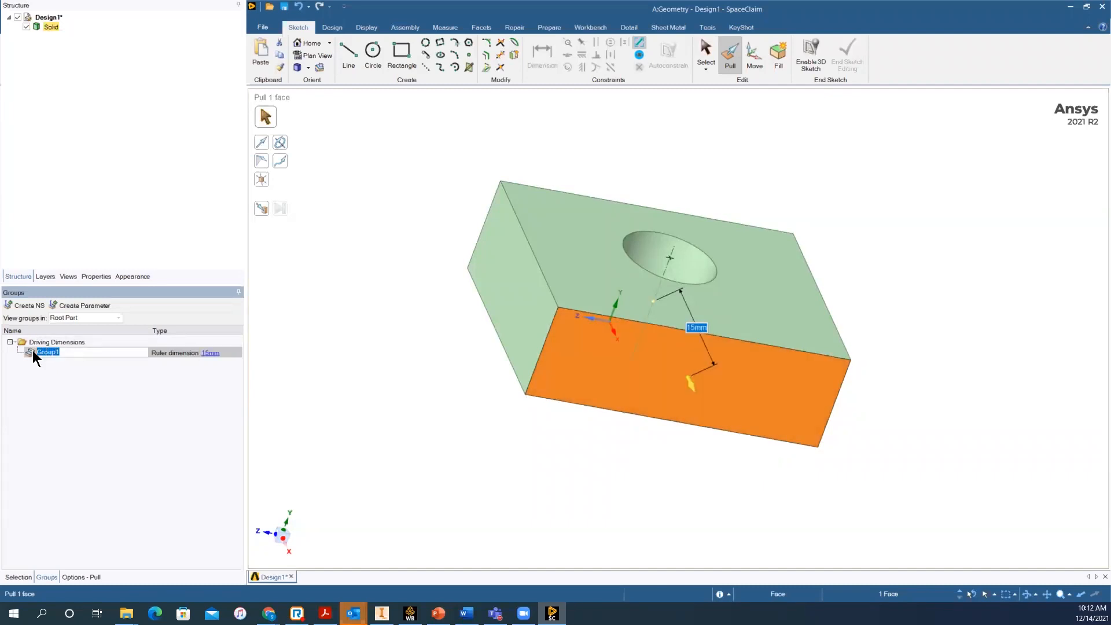
{"action": "type", "text": "length"}
{"action": "key", "text": "Return"}
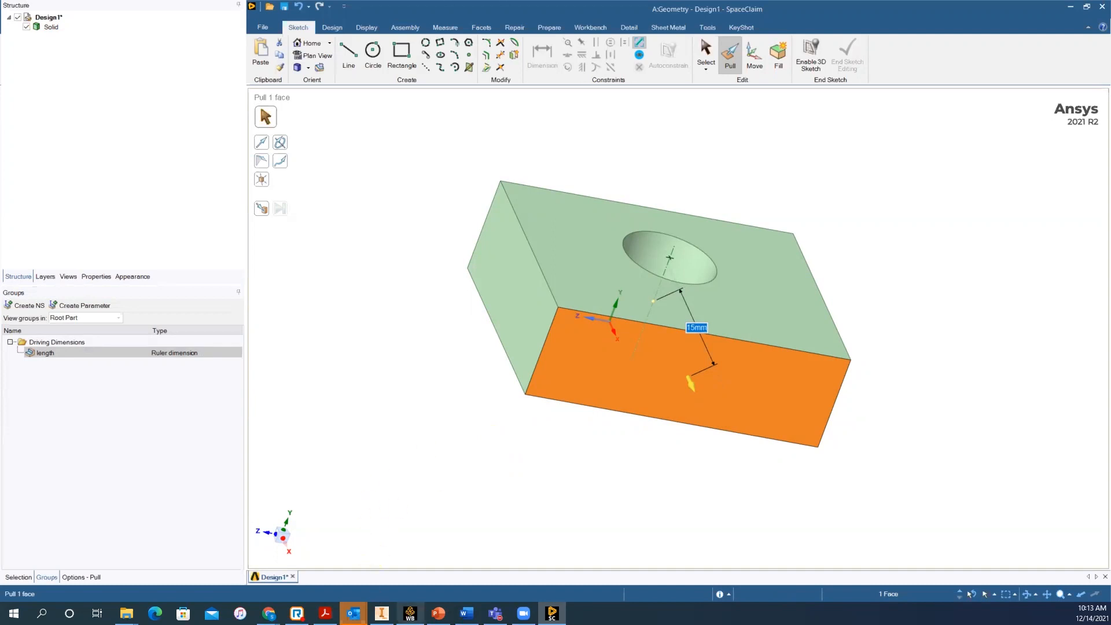
Switch to Workbench to check the project schematic for a Parameter Set and return to SpaceClaim
{"action": "left_click", "coordinate": [410, 613]}
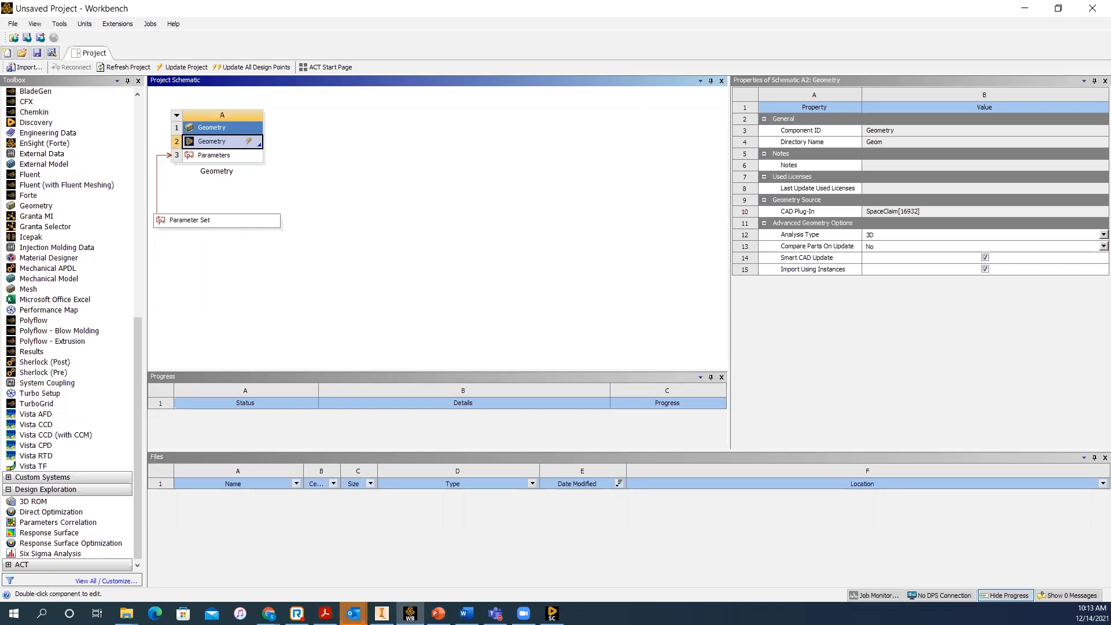
{"action": "left_click", "coordinate": [551, 612]}
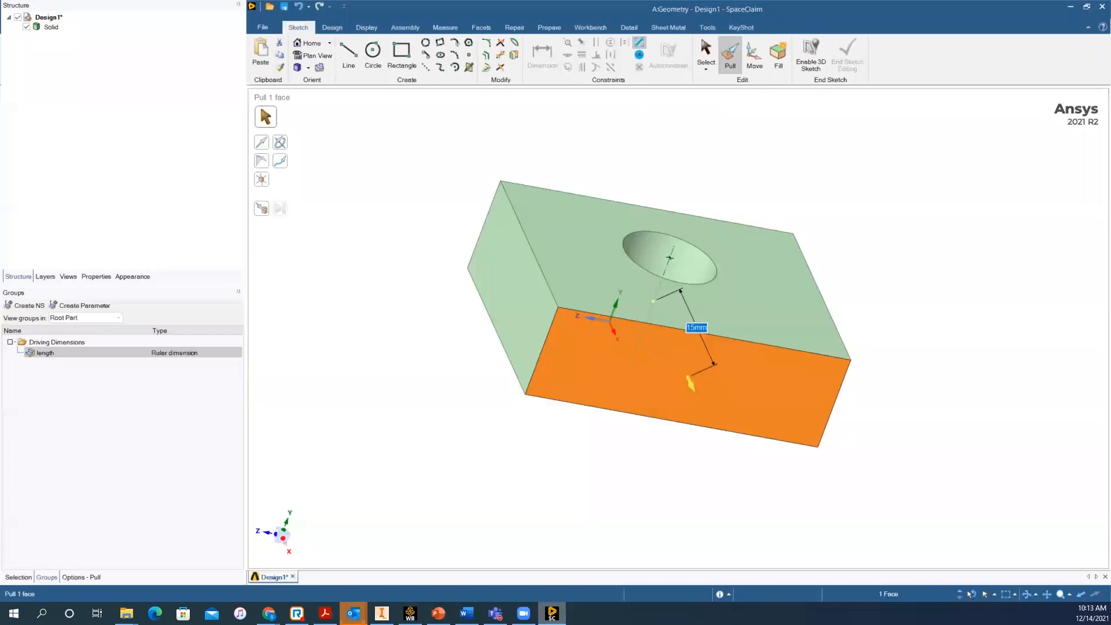
Select the hole's cylindrical face with the Pull tool and turn its radius into a driving dimension parameter
{"action": "left_click", "coordinate": [565, 504]}
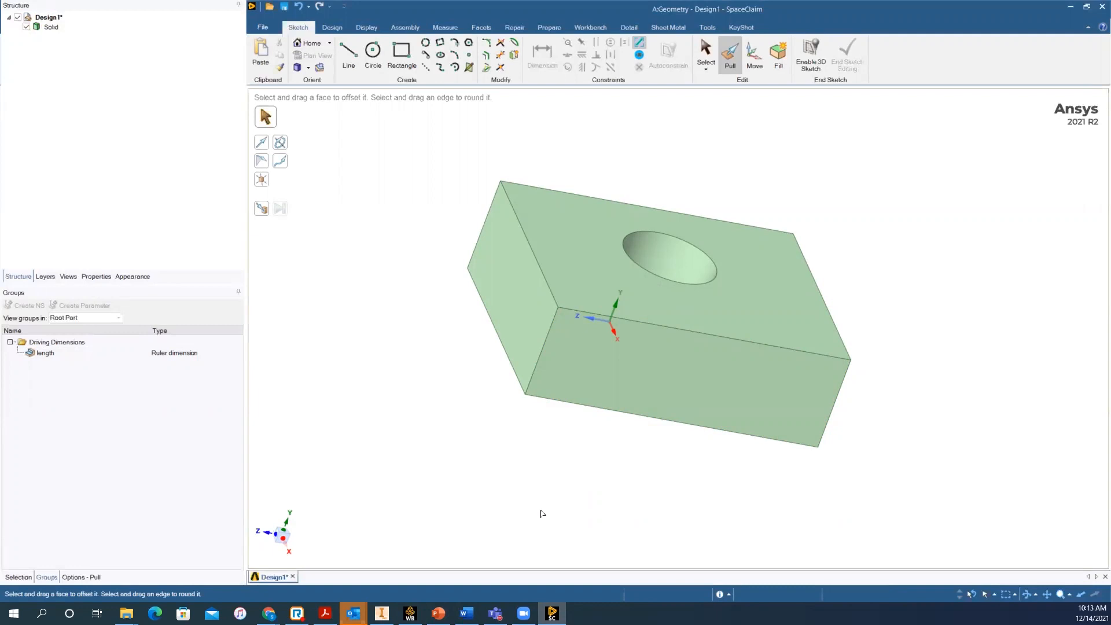
{"action": "left_click", "coordinate": [674, 269]}
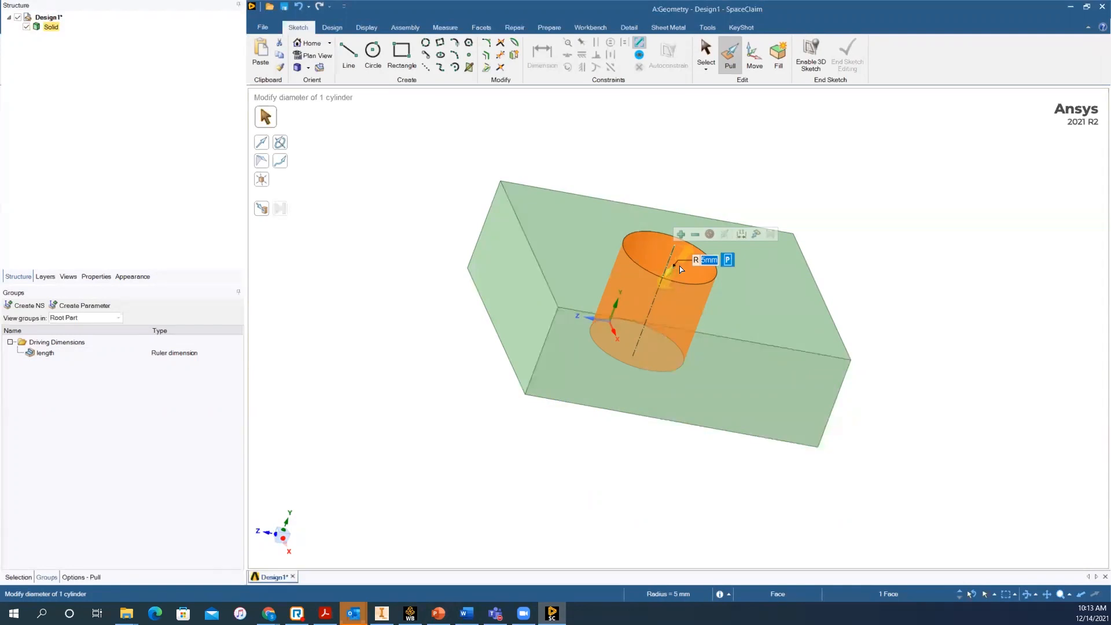
{"action": "left_click", "coordinate": [728, 262]}
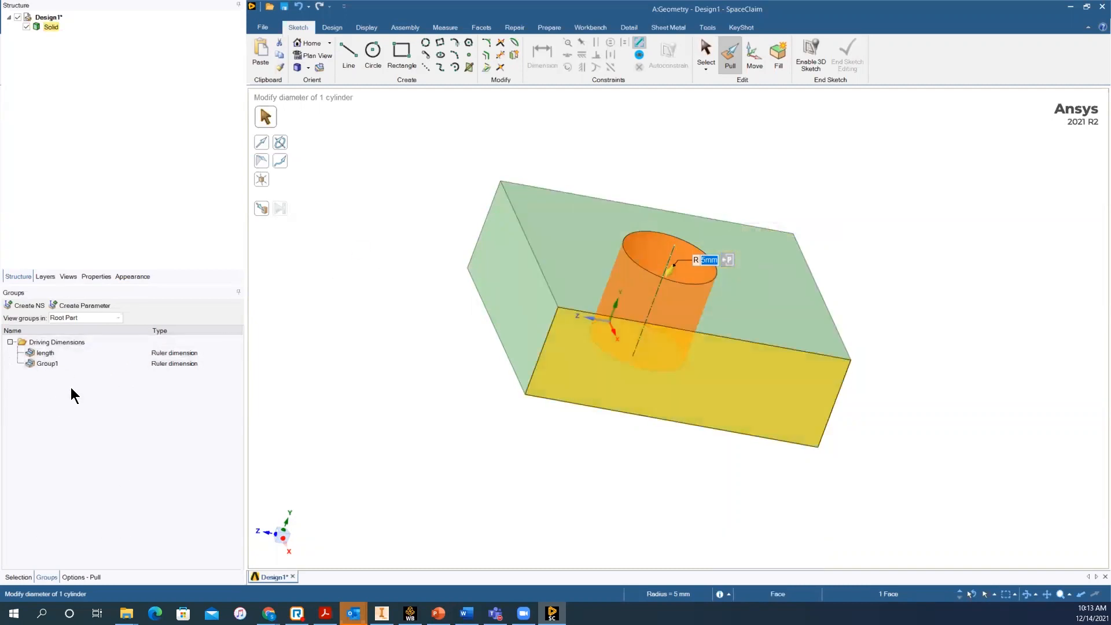
{"action": "key", "text": "Escape"}
{"action": "key", "text": "Escape"}
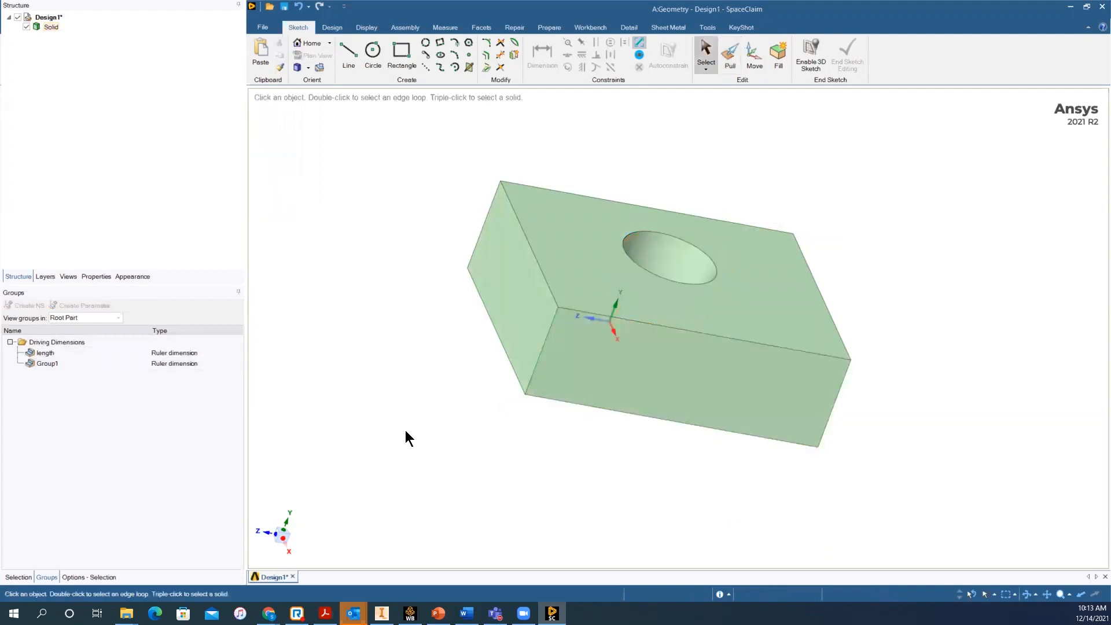
Round one long top edge of the block with Pull to about 1.03 mm and turn the radius into a driving dimension
{"action": "middle_click_drag", "start_coordinate": [406, 431], "coordinate": [693, 338]}
{"action": "left_click", "coordinate": [730, 57]}
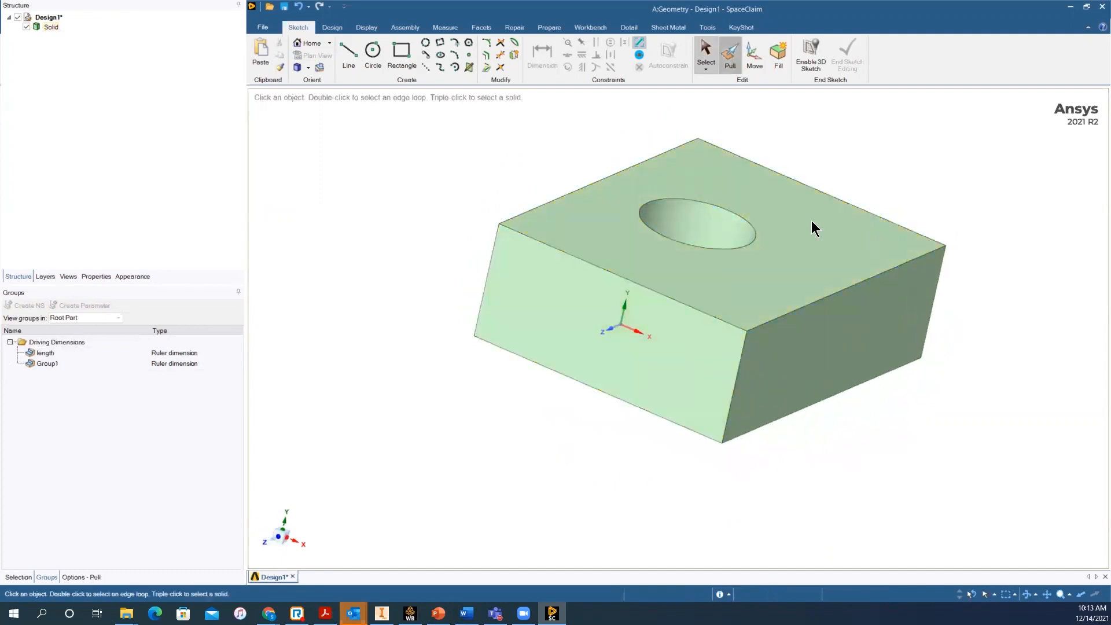
{"action": "left_click", "coordinate": [855, 289]}
{"action": "left_click_drag", "start_coordinate": [855, 290], "coordinate": [816, 289]}
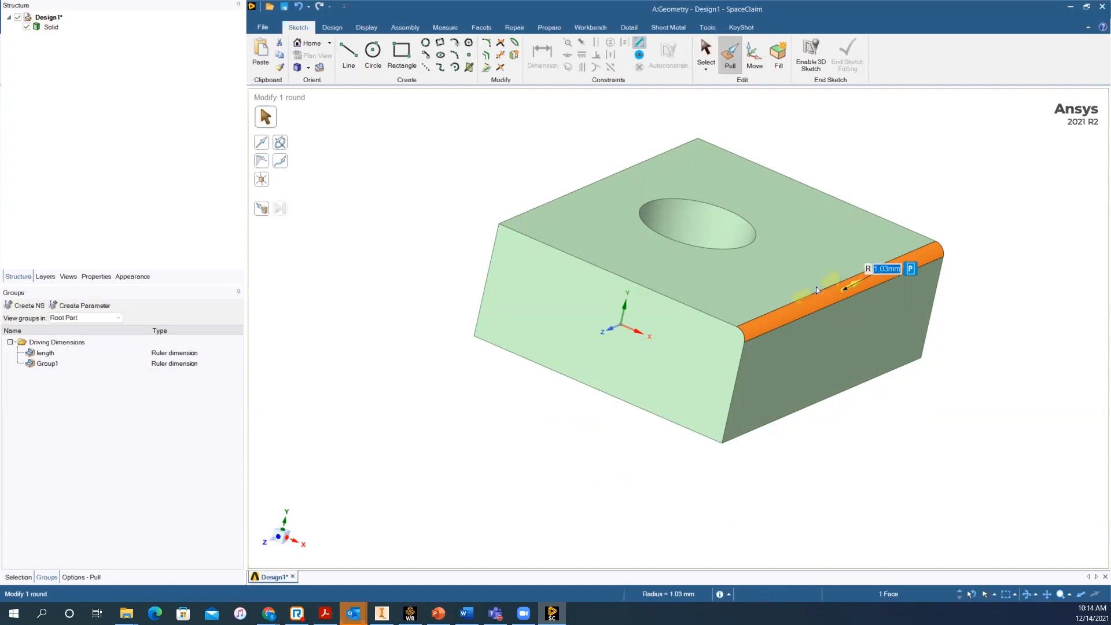
{"action": "left_click", "coordinate": [910, 268]}
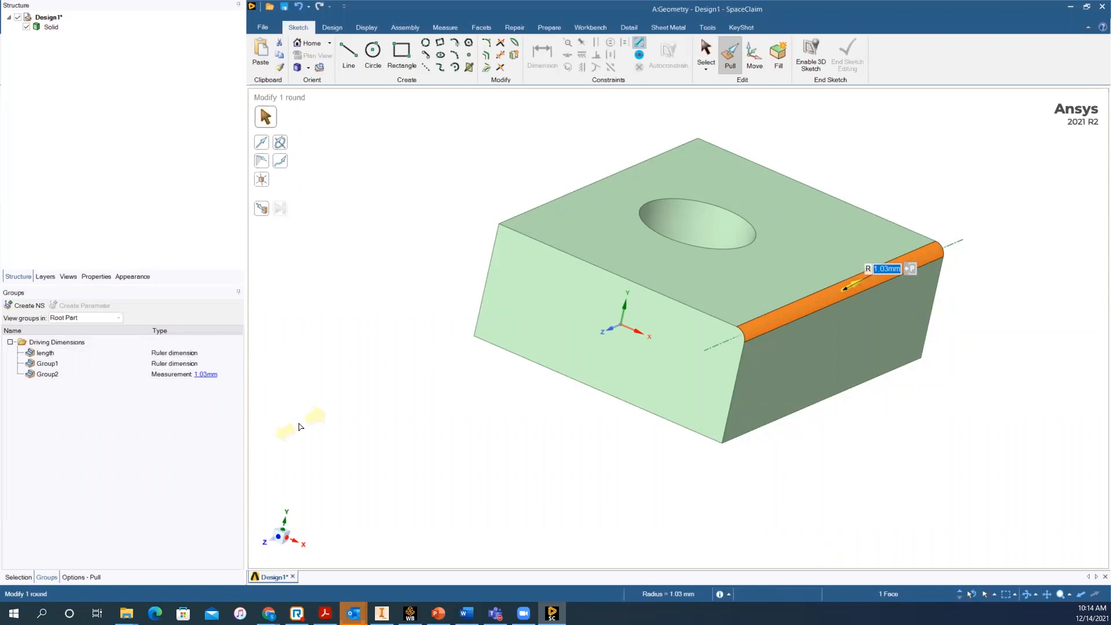
{"action": "key", "text": "Escape"}
{"action": "key", "text": "Escape"}
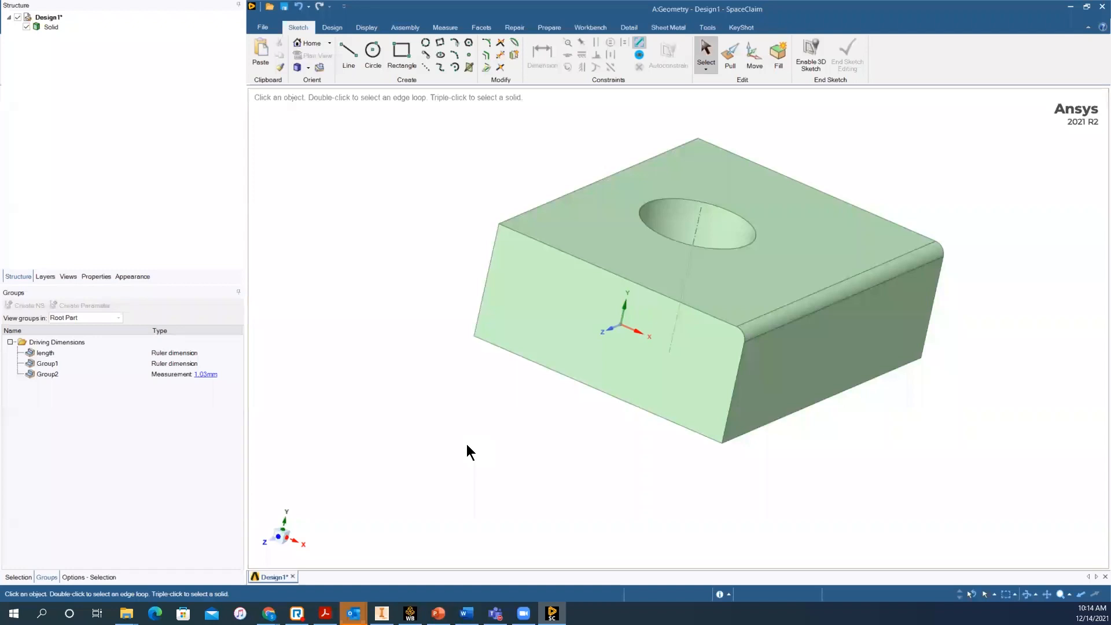
With the Move tool, add a ruler dimension from the hole's centre to the nearest end face and make it a driving dimension
{"action": "left_click", "coordinate": [755, 62]}
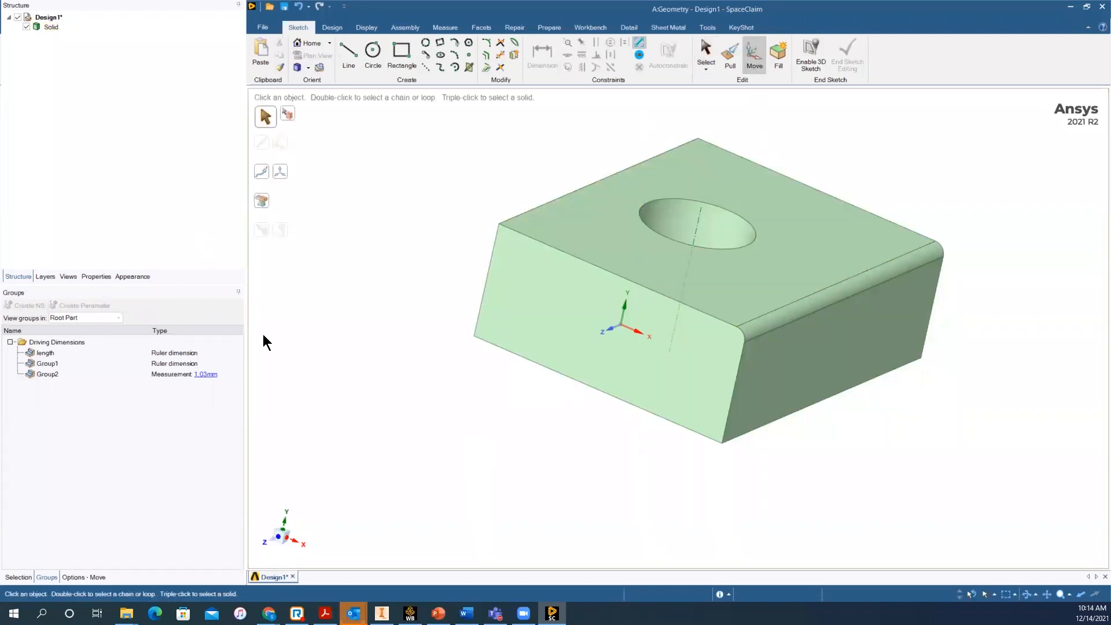
{"action": "middle_click_drag", "start_coordinate": [574, 468], "coordinate": [508, 470]}
{"action": "middle_click_drag", "start_coordinate": [514, 520], "coordinate": [560, 503]}
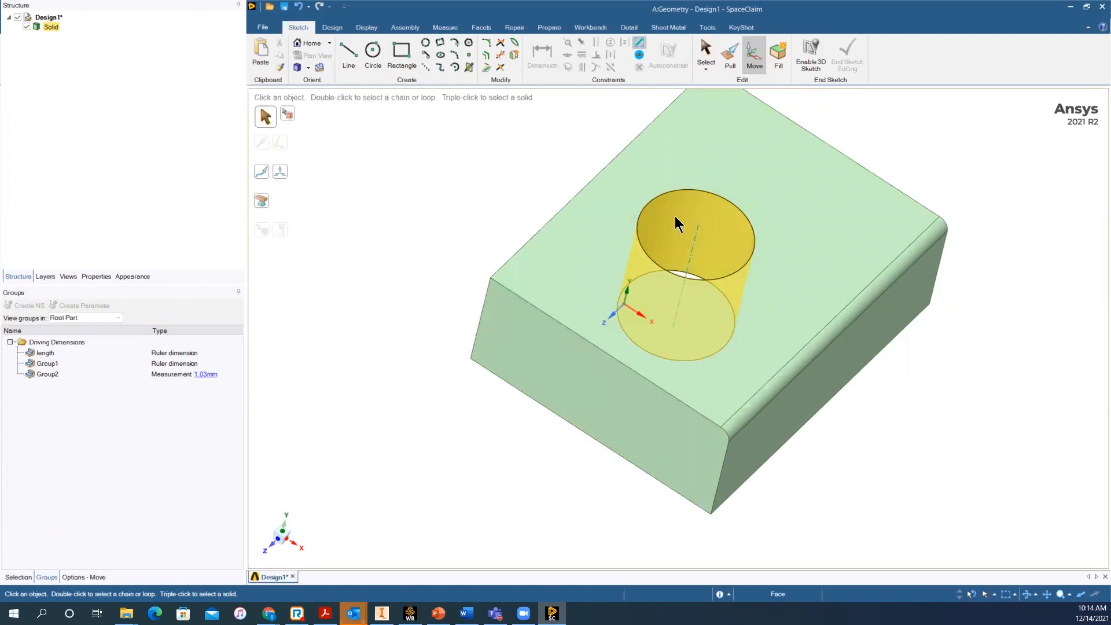
{"action": "left_click", "coordinate": [674, 218]}
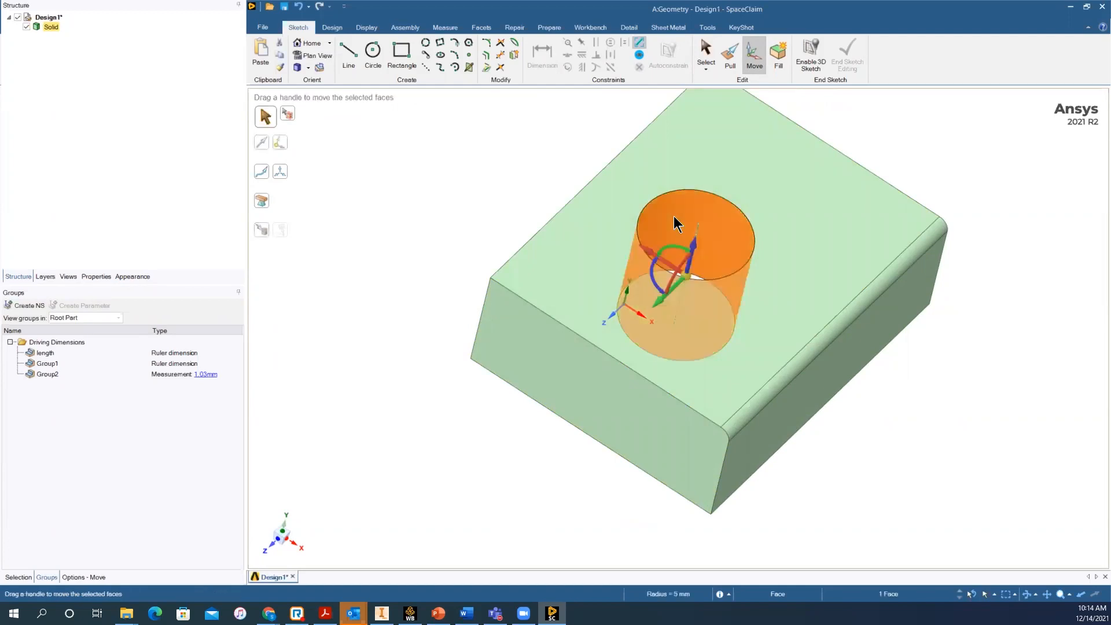
{"action": "middle_click_drag", "start_coordinate": [457, 391], "coordinate": [509, 372]}
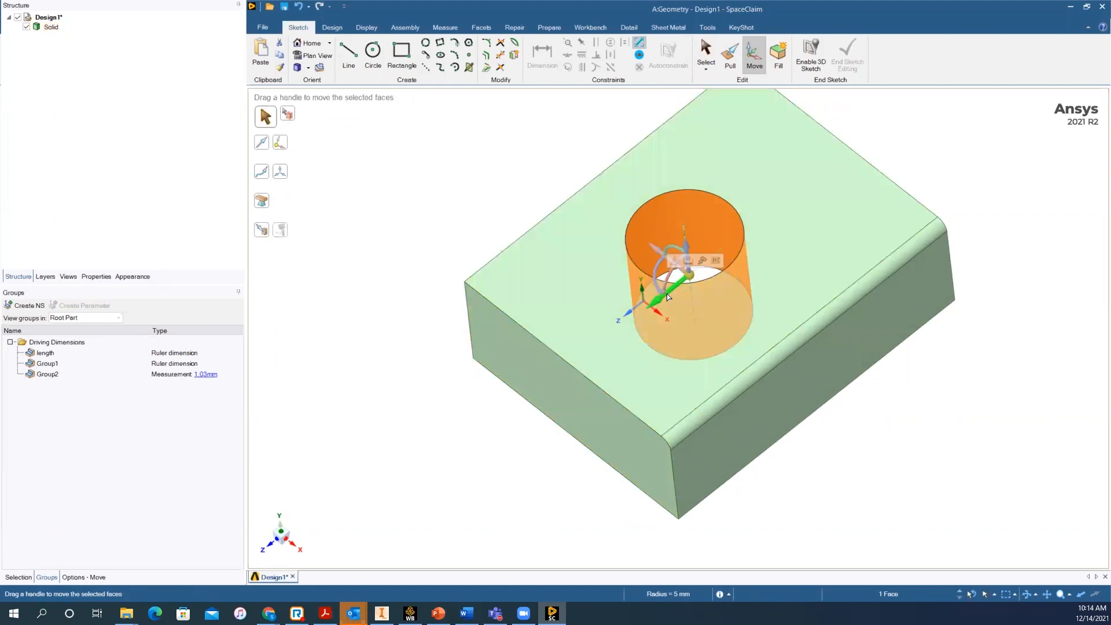
{"action": "left_click", "coordinate": [687, 261]}
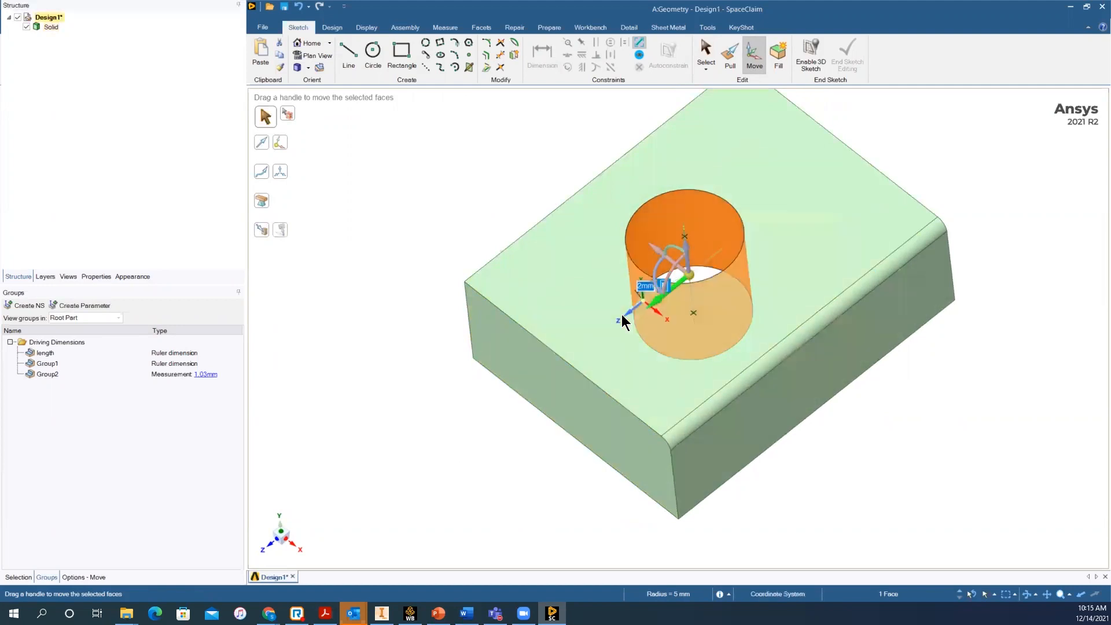
{"action": "left_click", "coordinate": [577, 387]}
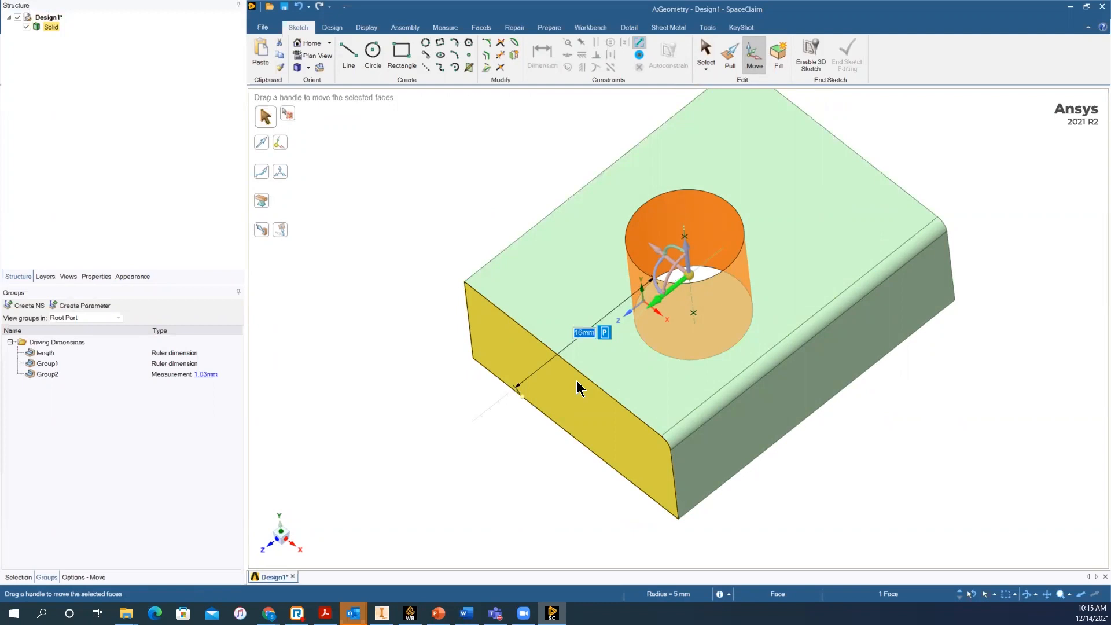
{"action": "left_click", "coordinate": [604, 332]}
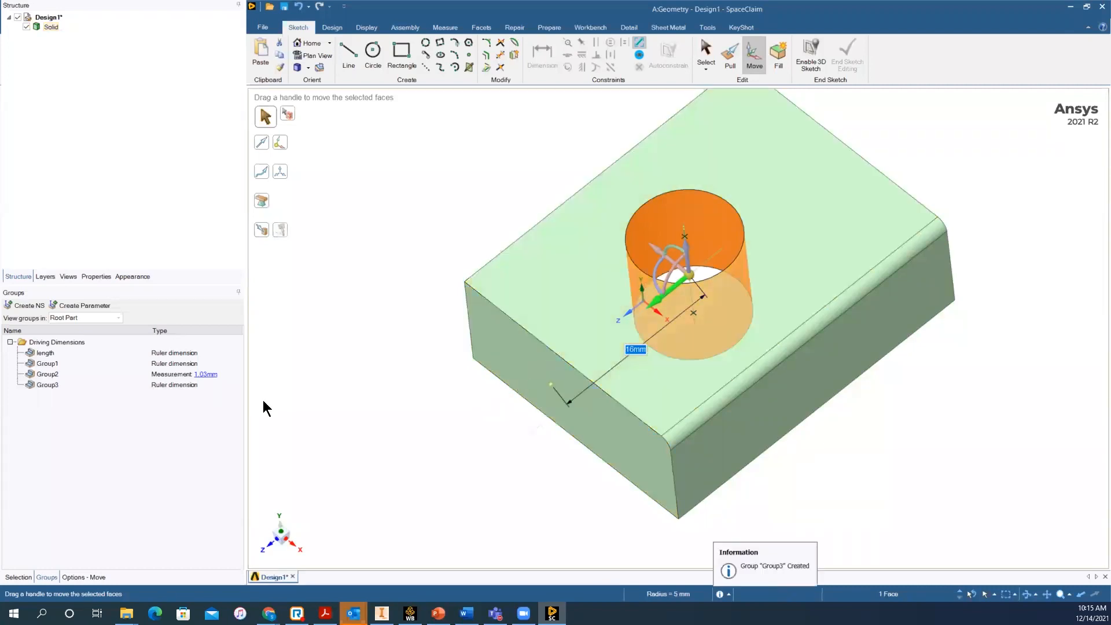
Set the hole-position ruler dimension Group3 to 12 mm
{"action": "left_click", "coordinate": [176, 384]}
{"action": "left_click", "coordinate": [211, 385]}
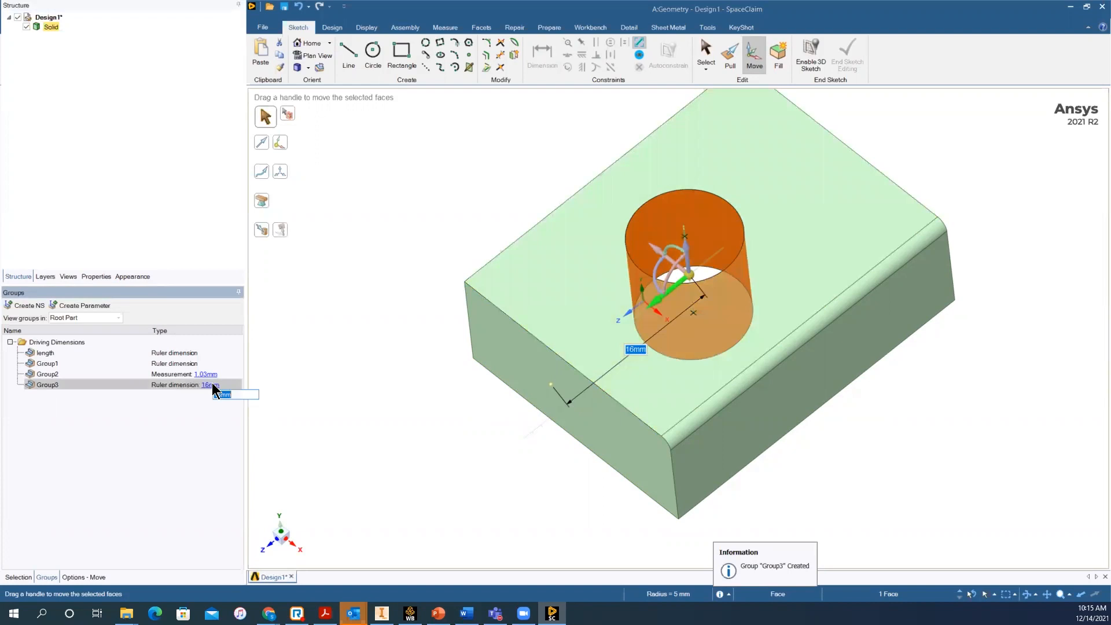
{"action": "type", "text": "12"}
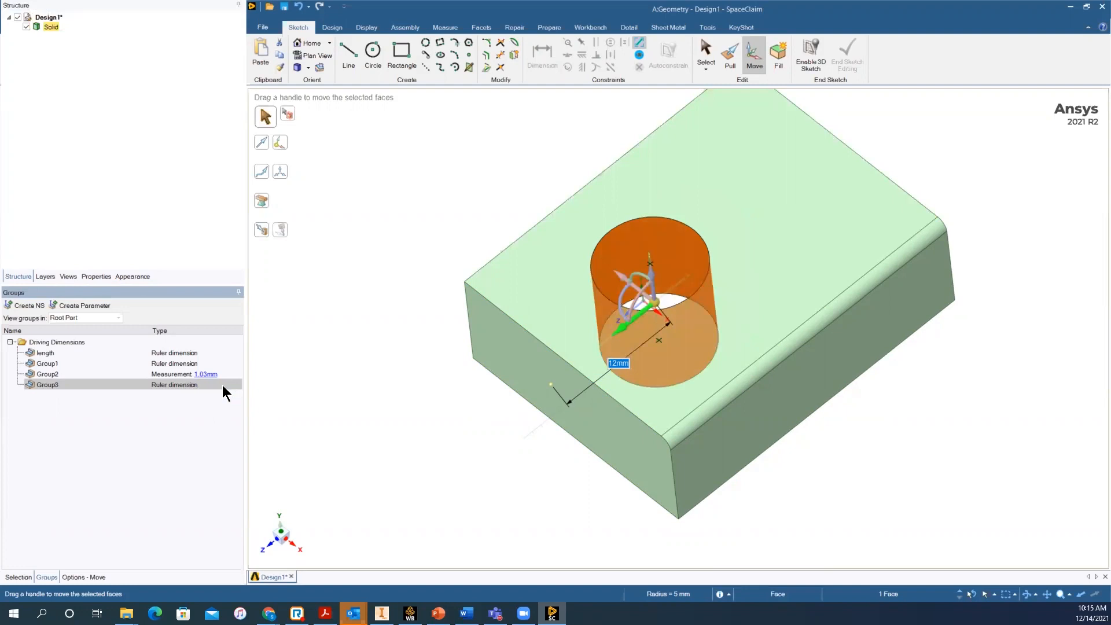
{"action": "key", "text": "Escape"}
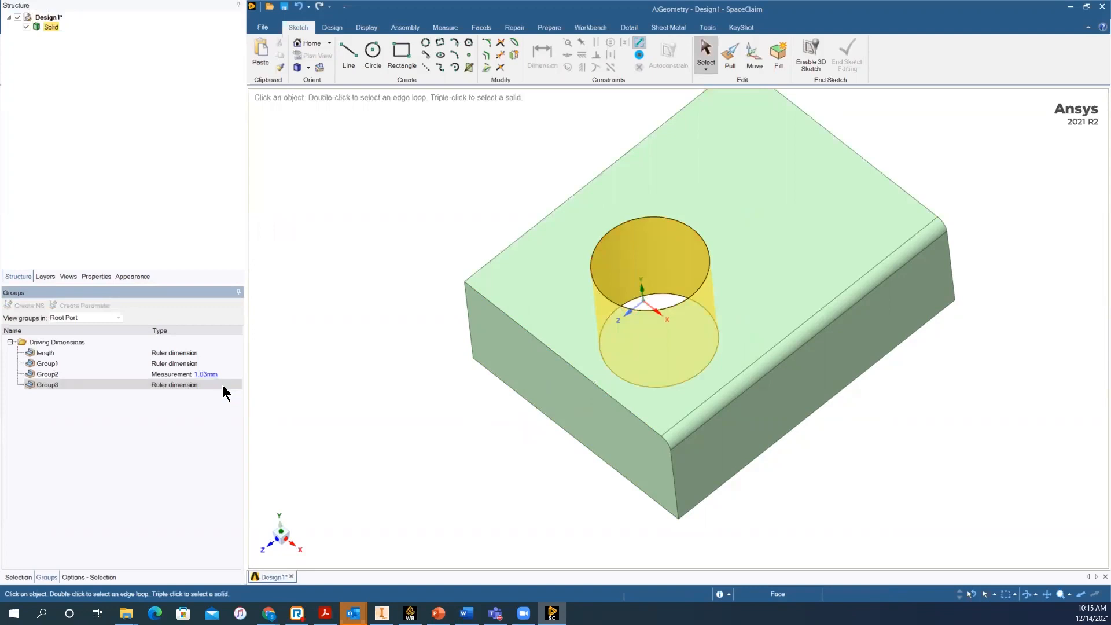
{"action": "left_click", "coordinate": [359, 345]}
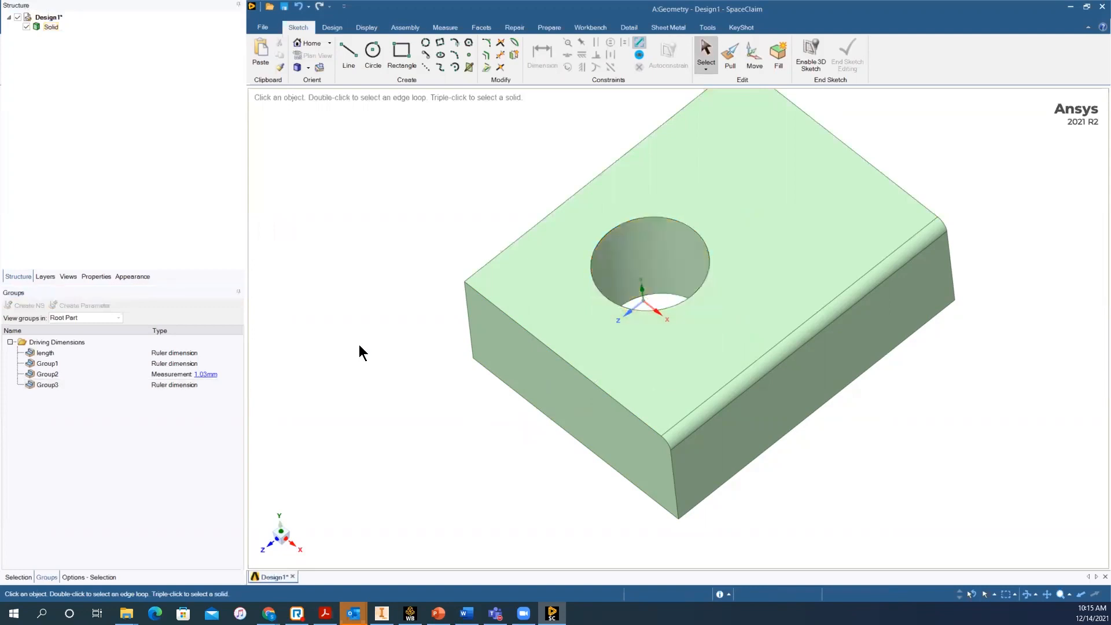
Using Pull on the block's end face, measure to the opposite end face and use their minimum distance as the pull dimension
{"action": "scroll", "coordinate": [368, 390], "scroll_direction": "down", "scroll_amount": 2}
{"action": "scroll", "coordinate": [367, 391], "scroll_direction": "up", "scroll_amount": 2}
{"action": "middle_click_drag", "start_coordinate": [368, 391], "coordinate": [495, 466]}
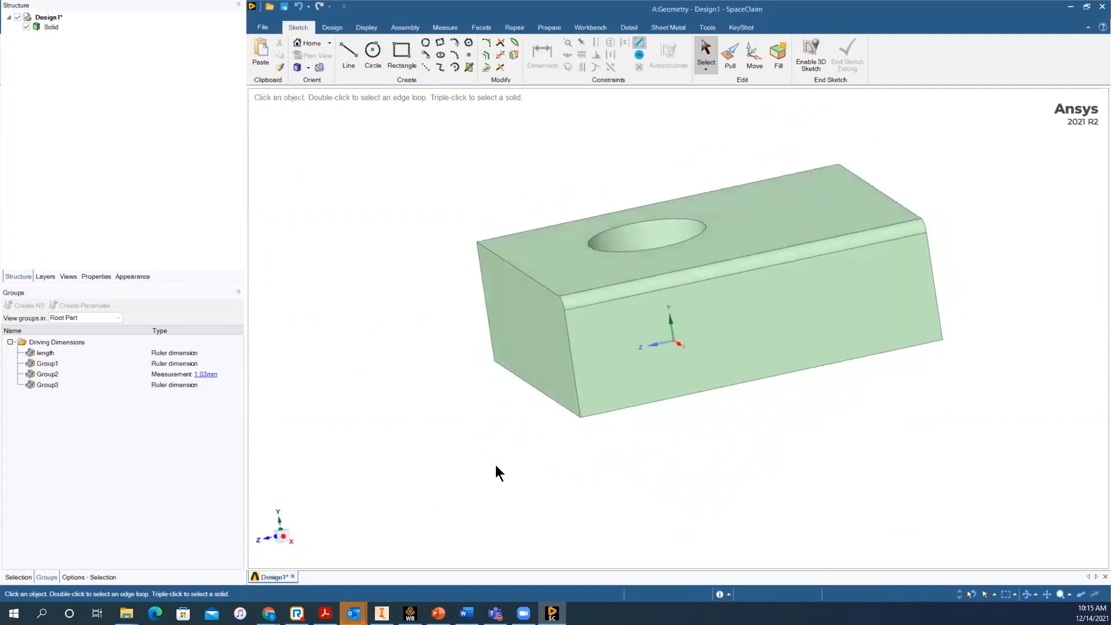
{"action": "left_click", "coordinate": [532, 319]}
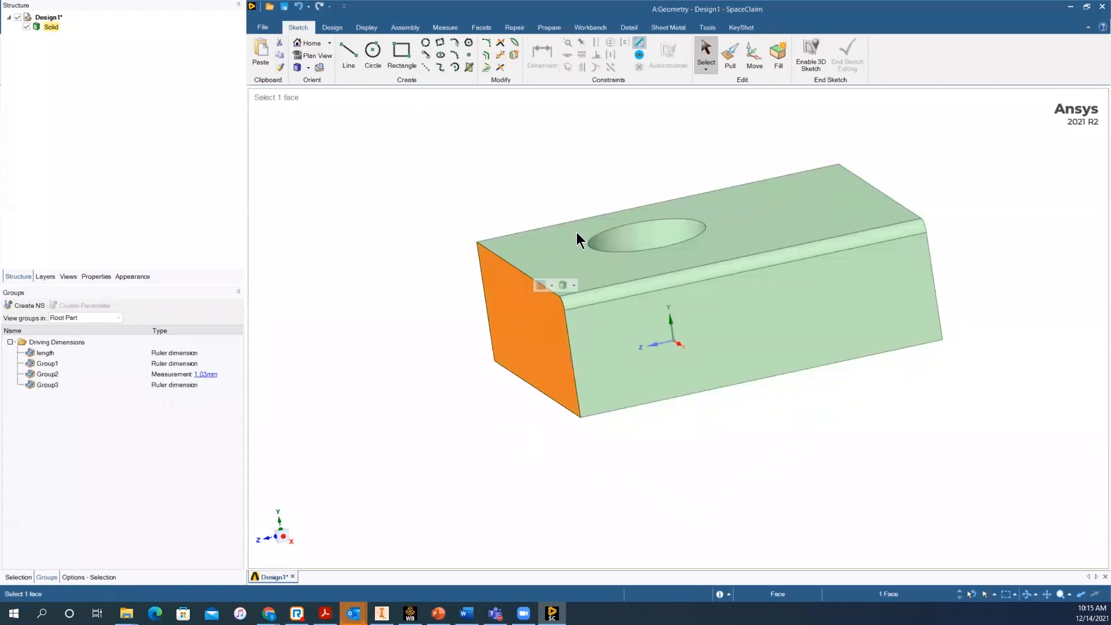
{"action": "left_click", "coordinate": [737, 57]}
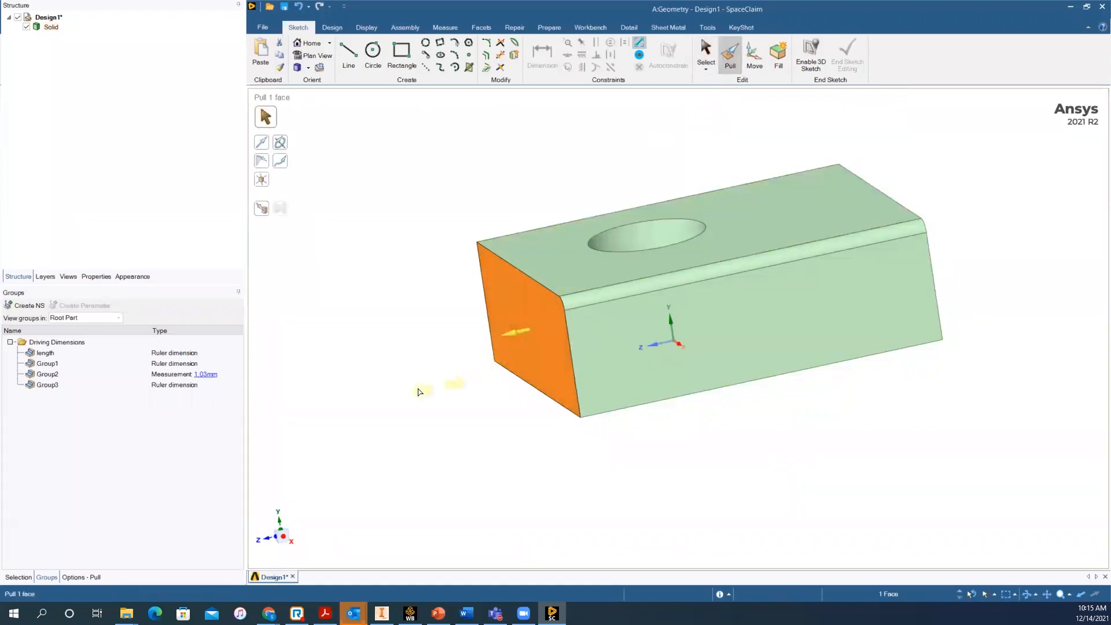
{"action": "left_click", "coordinate": [74, 576]}
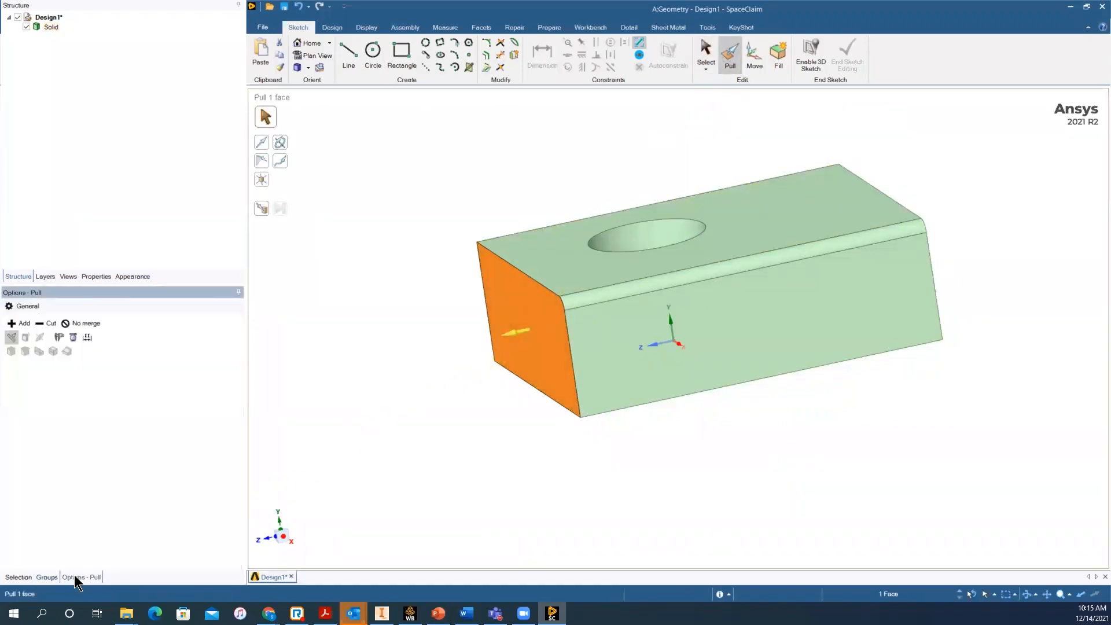
{"action": "left_click", "coordinate": [59, 339]}
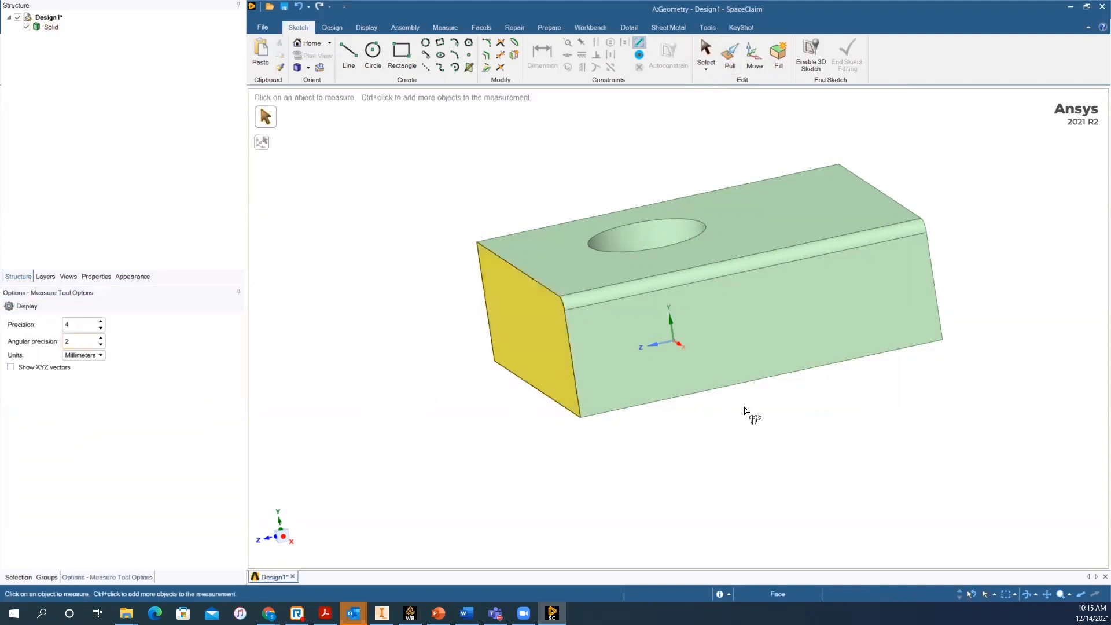
{"action": "left_click", "coordinate": [539, 313]}
{"action": "middle_click_drag", "start_coordinate": [809, 449], "coordinate": [905, 247]}
{"action": "left_click", "coordinate": [904, 247], "text": "ctrl"}
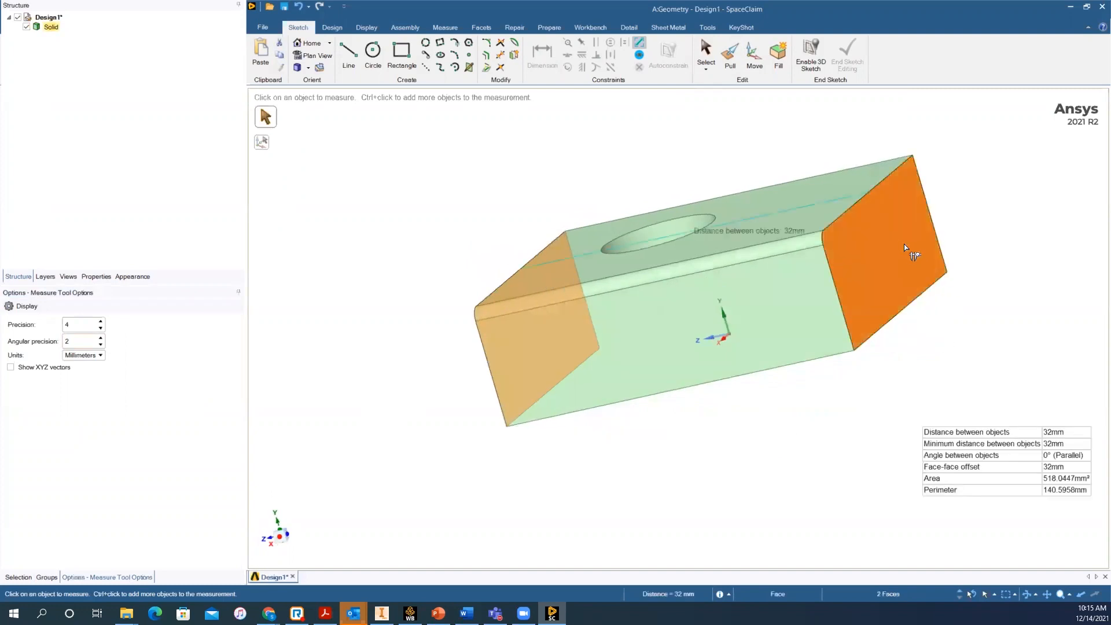
{"action": "left_click", "coordinate": [1050, 443]}
{"action": "key", "text": "p"}
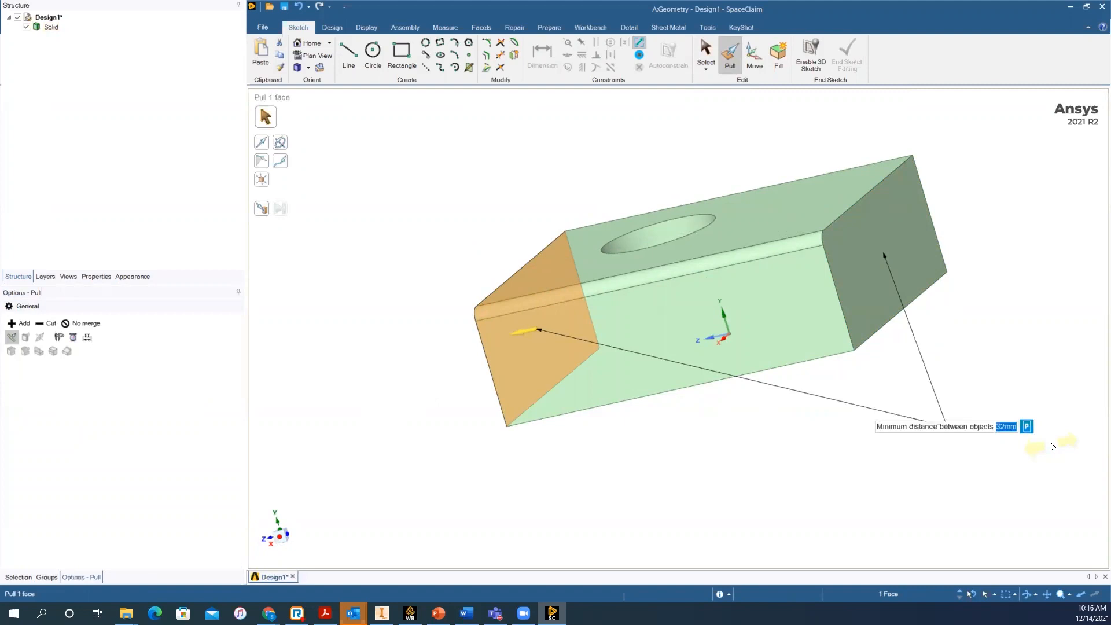
Turn the minimum distance between the end faces into a driving dimension and show it in the driving dimensions list
{"action": "left_click", "coordinate": [1026, 426]}
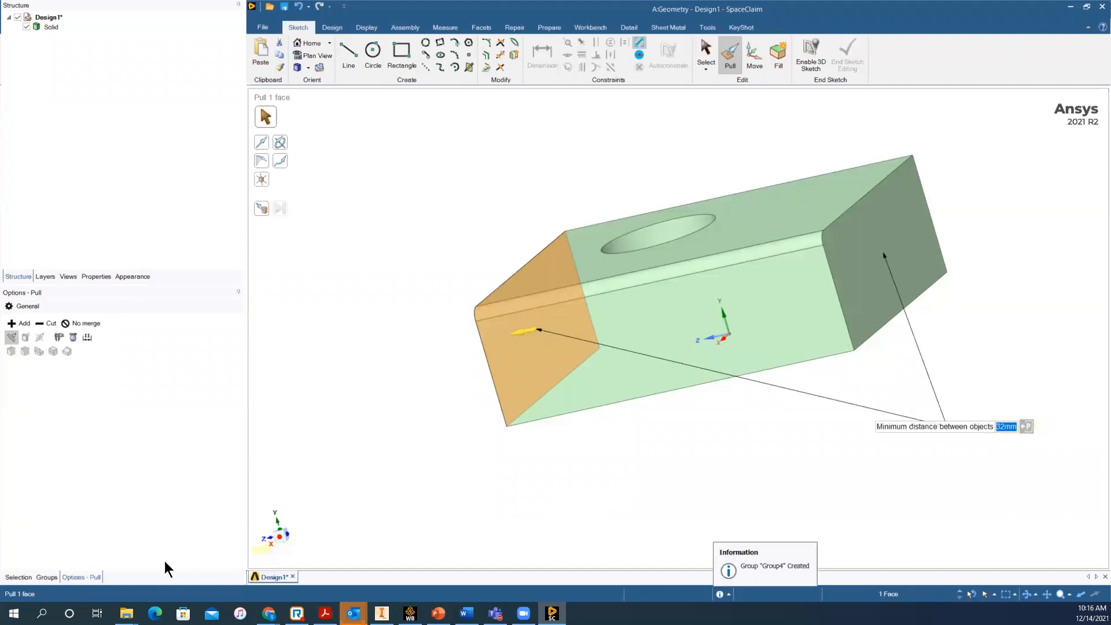
{"action": "left_click", "coordinate": [46, 576]}
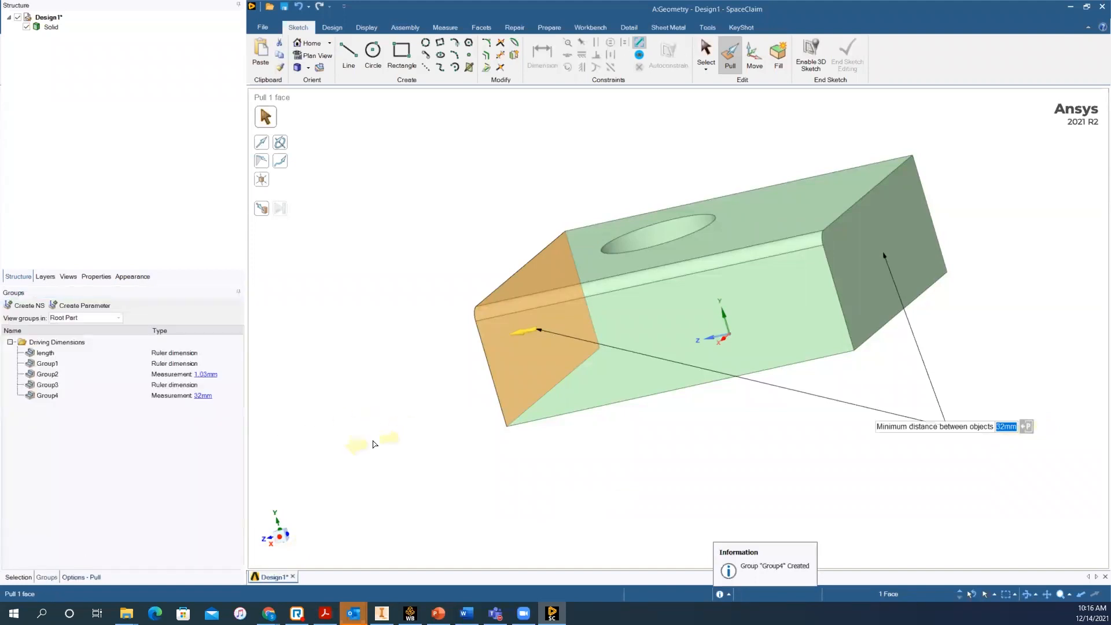
{"action": "left_click", "coordinate": [445, 469]}
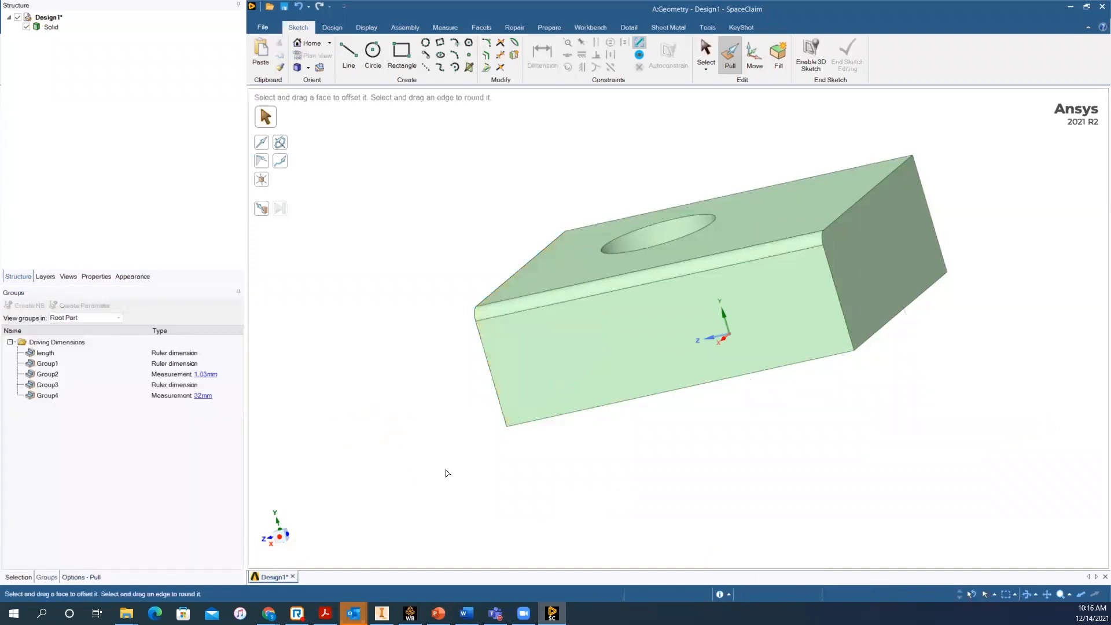
{"action": "key", "text": "Escape"}
{"action": "middle_click_drag", "start_coordinate": [445, 469], "coordinate": [548, 442]}
{"action": "middle_click_drag", "start_coordinate": [621, 468], "coordinate": [630, 452]}
{"action": "left_click", "coordinate": [727, 64]}
{"action": "left_click", "coordinate": [744, 312]}
{"action": "left_click", "coordinate": [744, 313]}
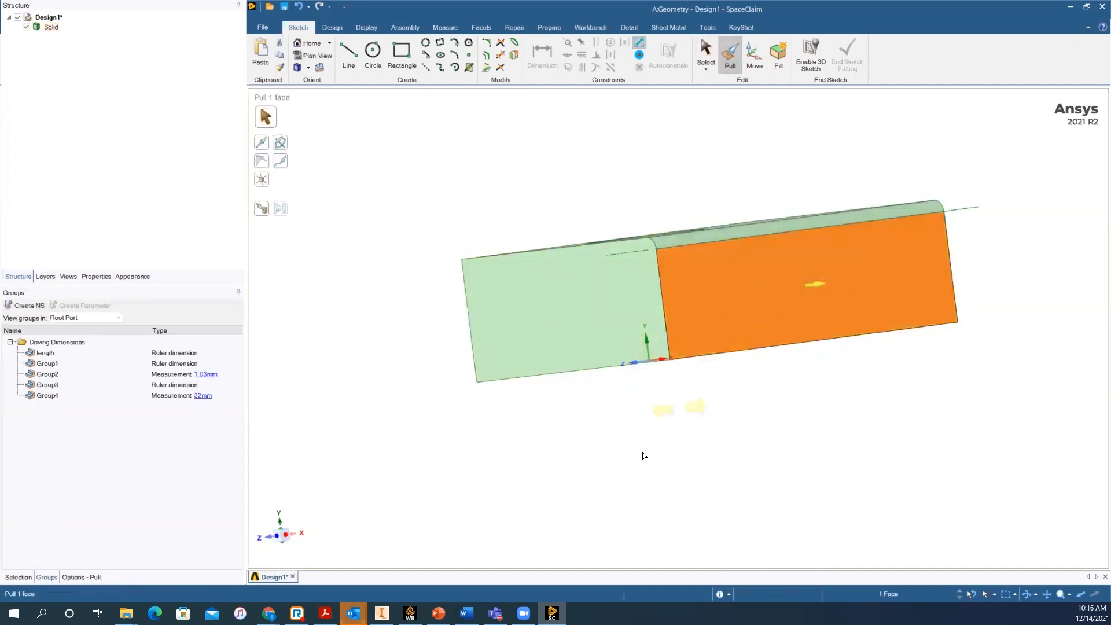
{"action": "left_click", "coordinate": [642, 455]}
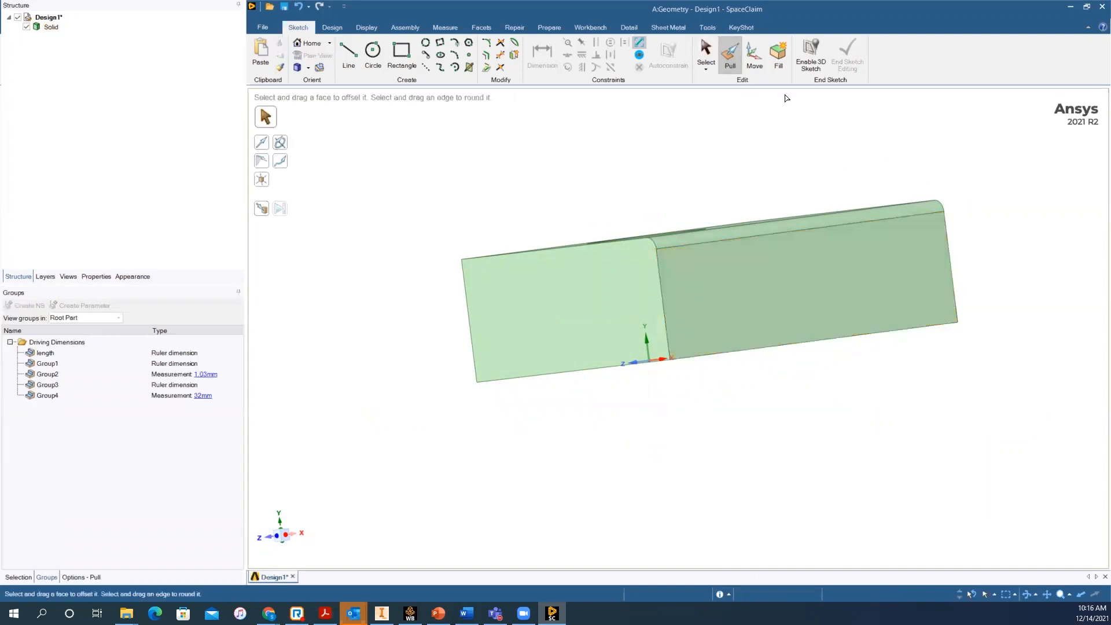
{"action": "left_click", "coordinate": [756, 287]}
{"action": "middle_click_drag", "start_coordinate": [664, 446], "coordinate": [716, 384]}
{"action": "left_click", "coordinate": [607, 317], "text": "ctrl"}
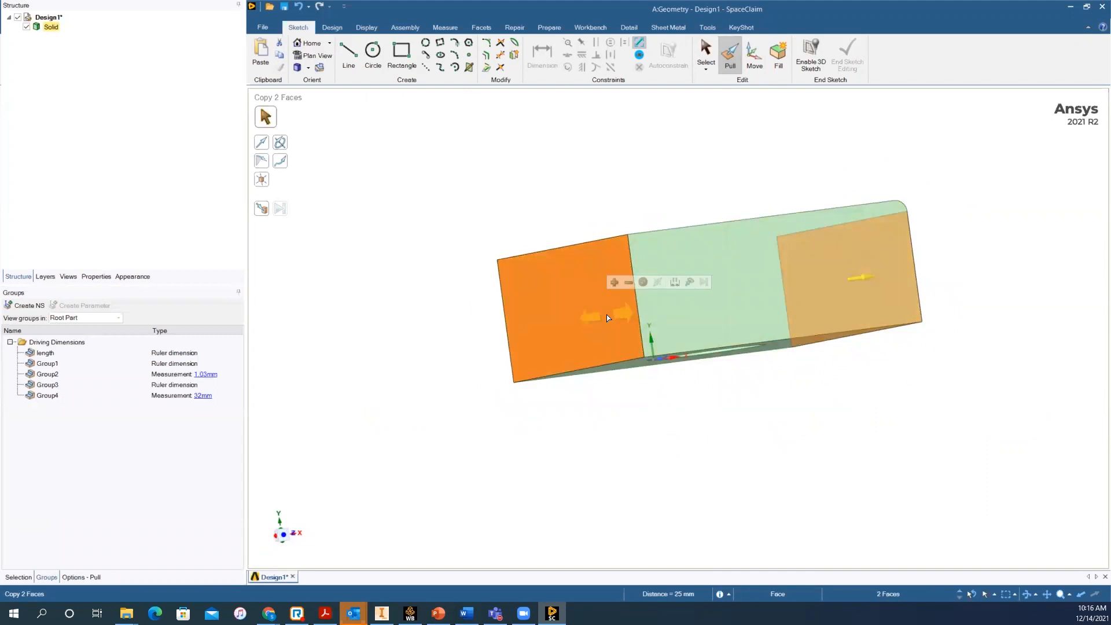
{"action": "key", "text": "Escape"}
{"action": "key", "text": "s"}
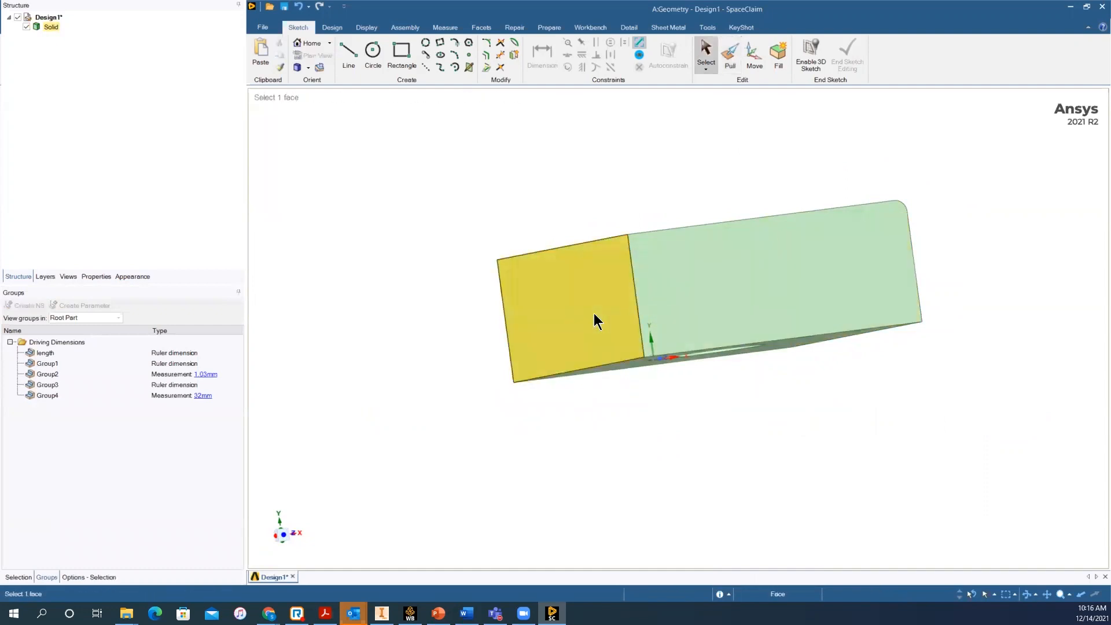
Using Pull on the side face opposite the rounded edge, use the minimum distance to the other side face as the pull dimension
{"action": "left_click", "coordinate": [593, 314]}
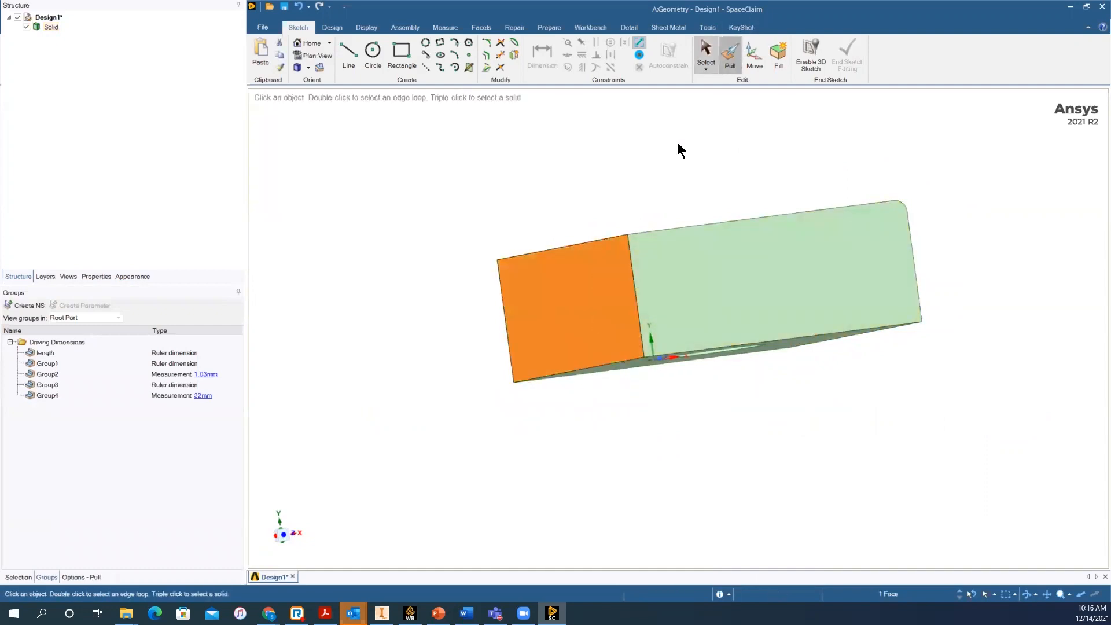
{"action": "key", "text": "p"}
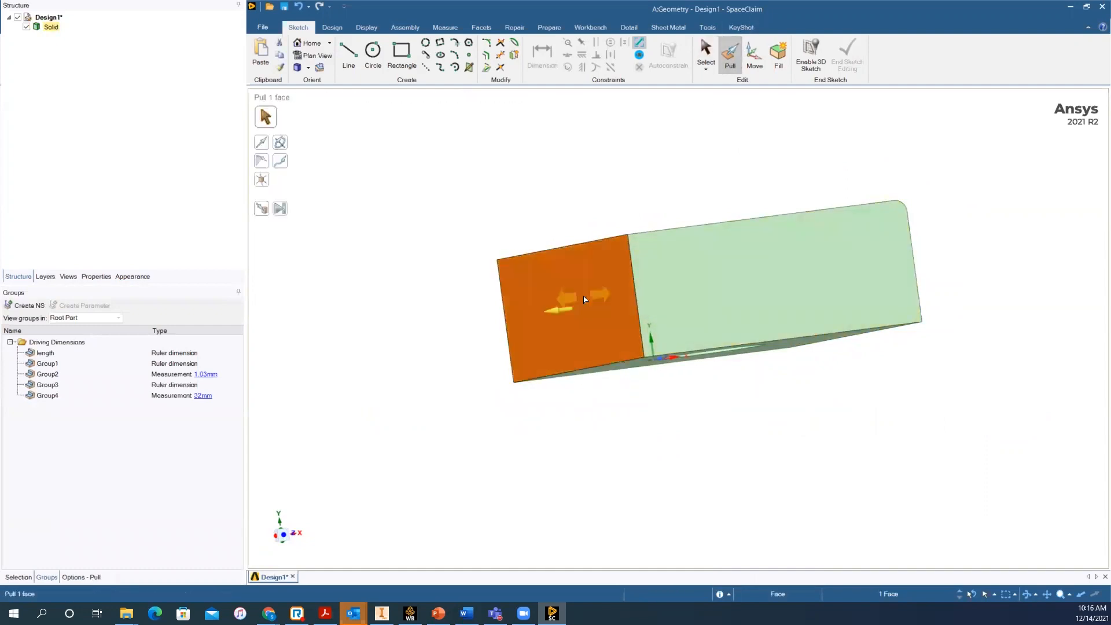
{"action": "left_click", "coordinate": [87, 578]}
{"action": "left_click", "coordinate": [59, 338]}
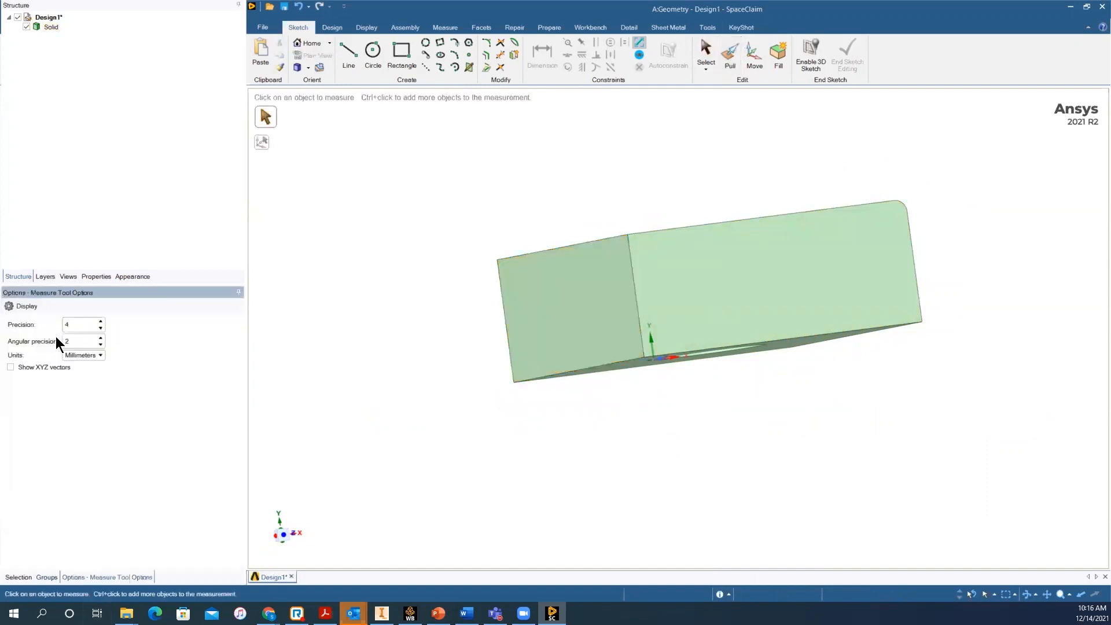
{"action": "left_click", "coordinate": [550, 348]}
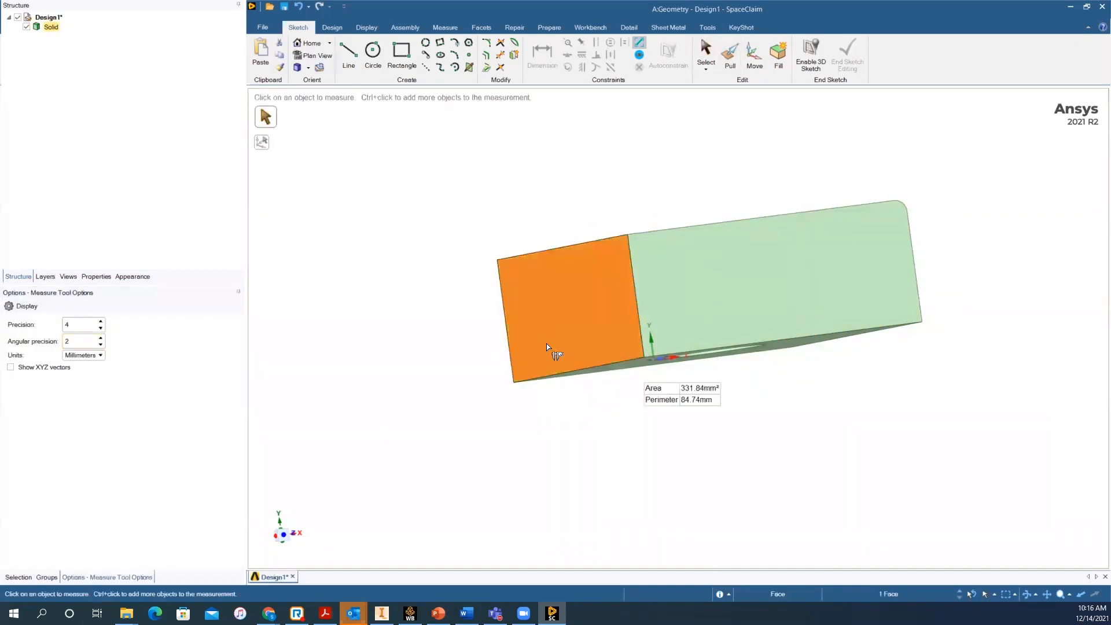
{"action": "middle_click_drag", "start_coordinate": [665, 505], "coordinate": [794, 308]}
{"action": "left_click", "coordinate": [820, 298], "text": "ctrl"}
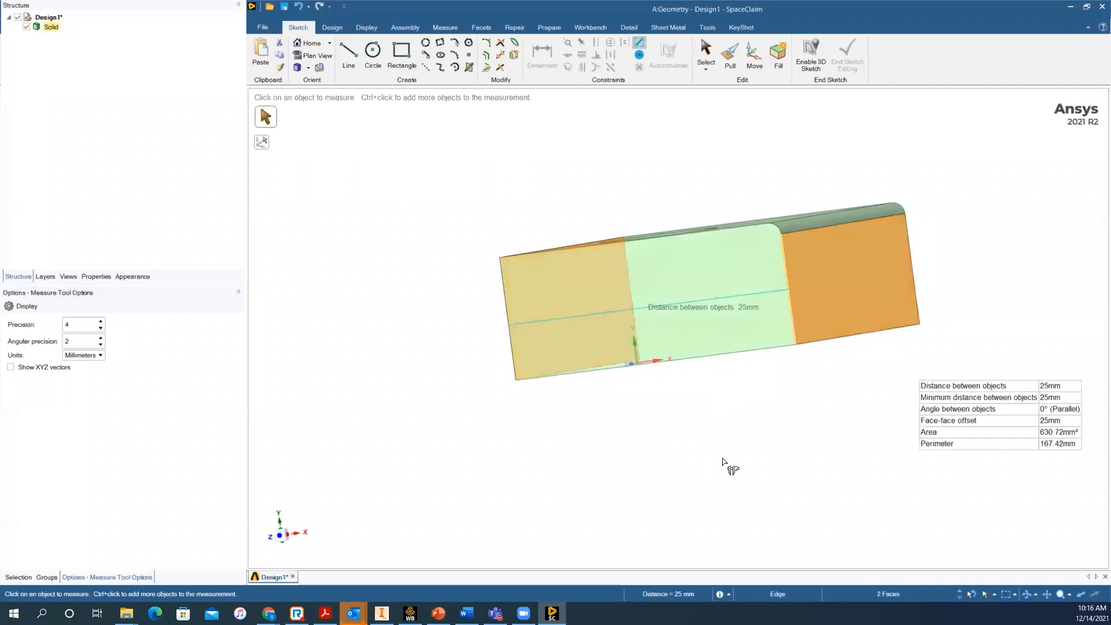
{"action": "left_click", "coordinate": [1059, 399]}
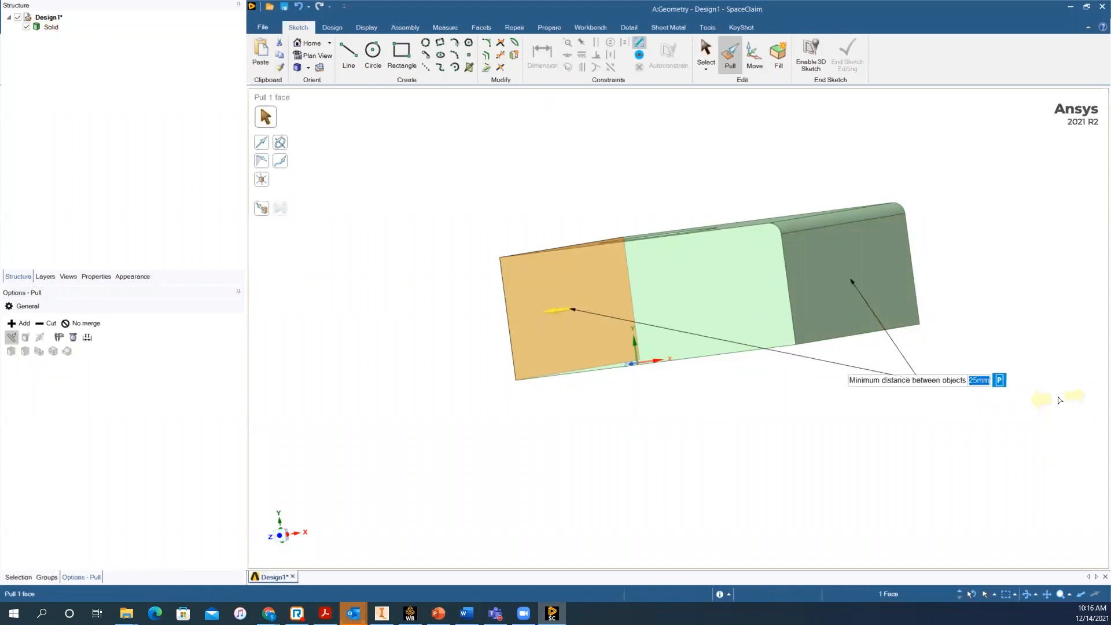
Set the minimum distance between the side faces to 30 mm and turn it into a driving dimension
{"action": "type", "text": "30"}
{"action": "key", "text": "Return"}
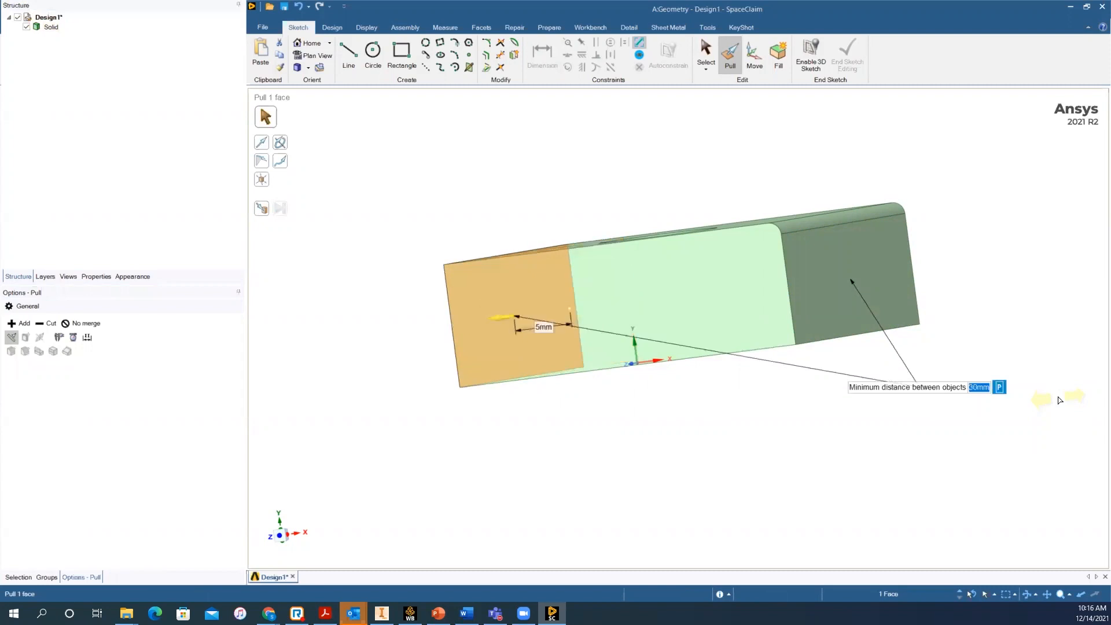
{"action": "left_click", "coordinate": [998, 387]}
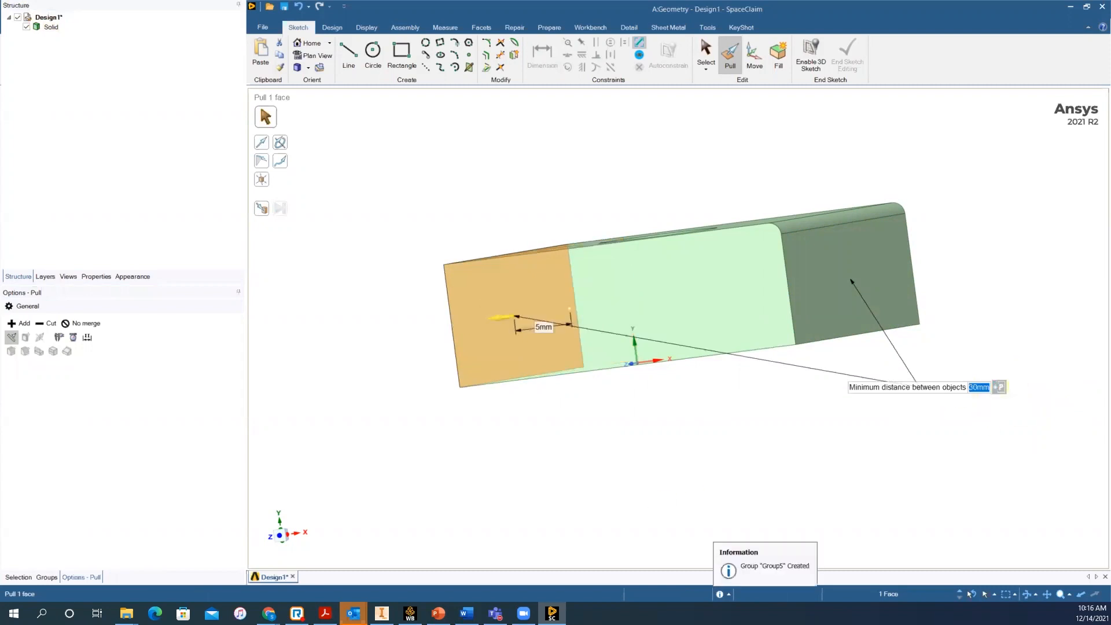
{"action": "left_click", "coordinate": [44, 577]}
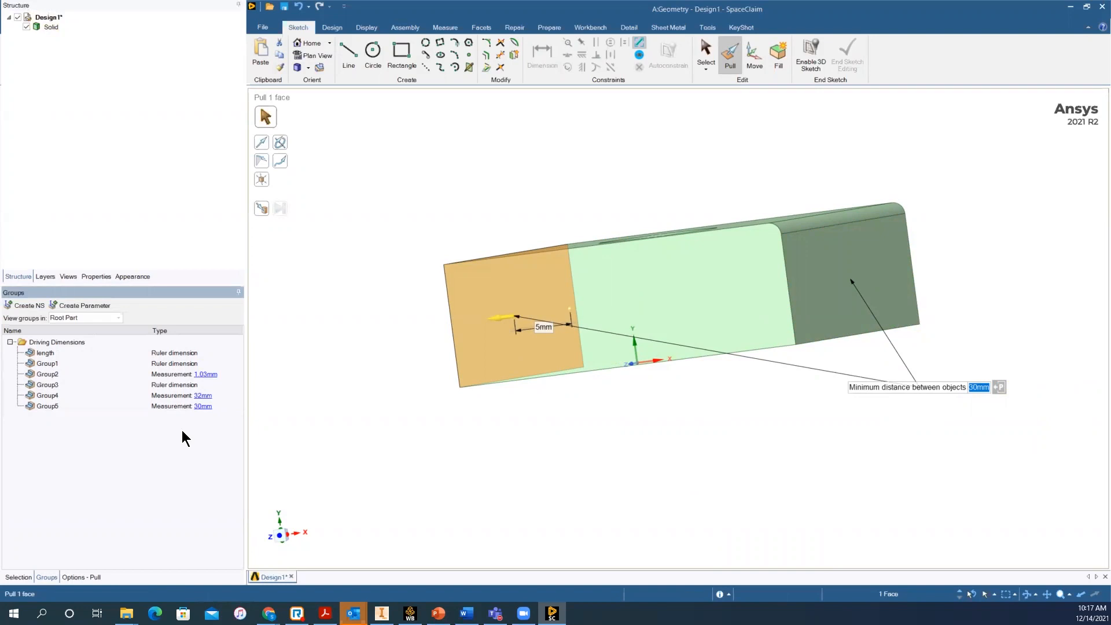
{"action": "left_click", "coordinate": [511, 464]}
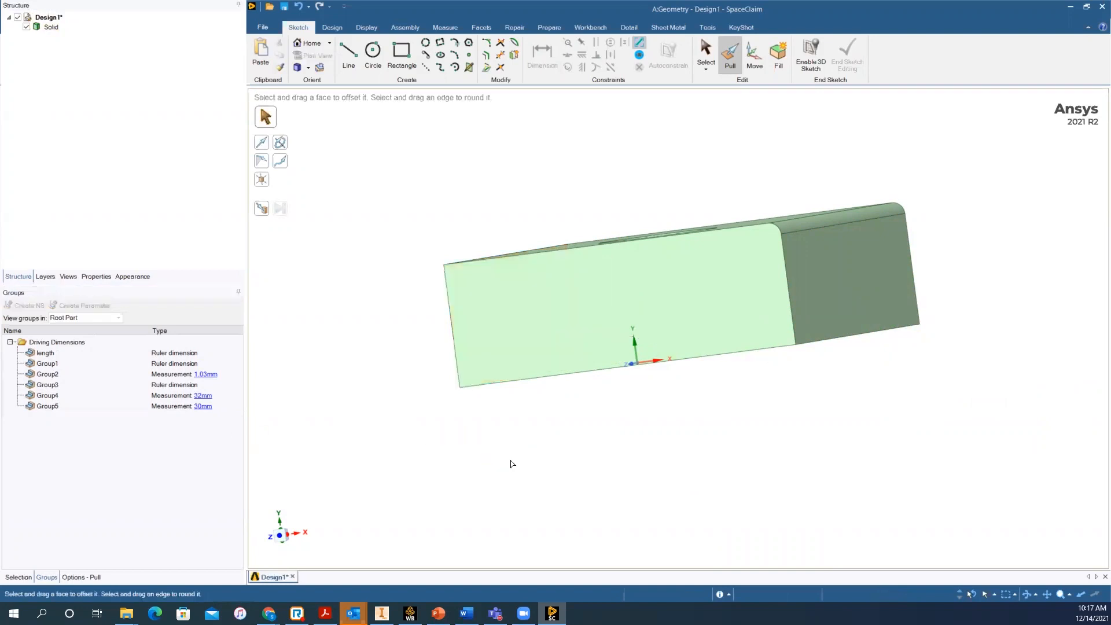
{"action": "key", "text": "s"}
Draft the side face opposite the rounded edge by 5° about the block's top face using Pull
{"action": "middle_click_drag", "start_coordinate": [511, 462], "coordinate": [525, 466]}
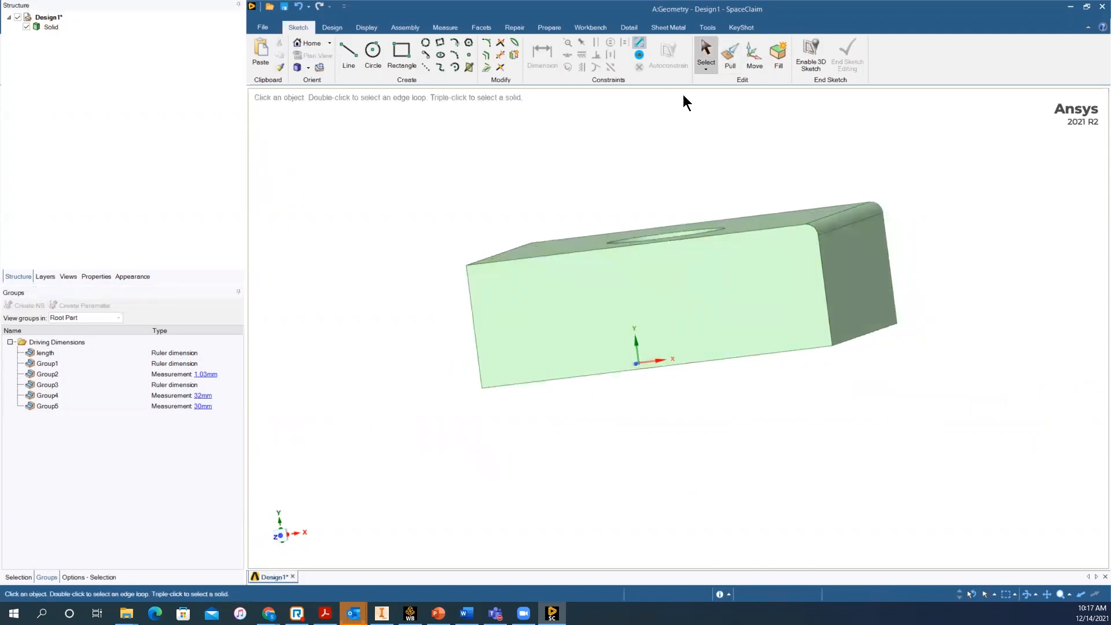
{"action": "left_click", "coordinate": [724, 67]}
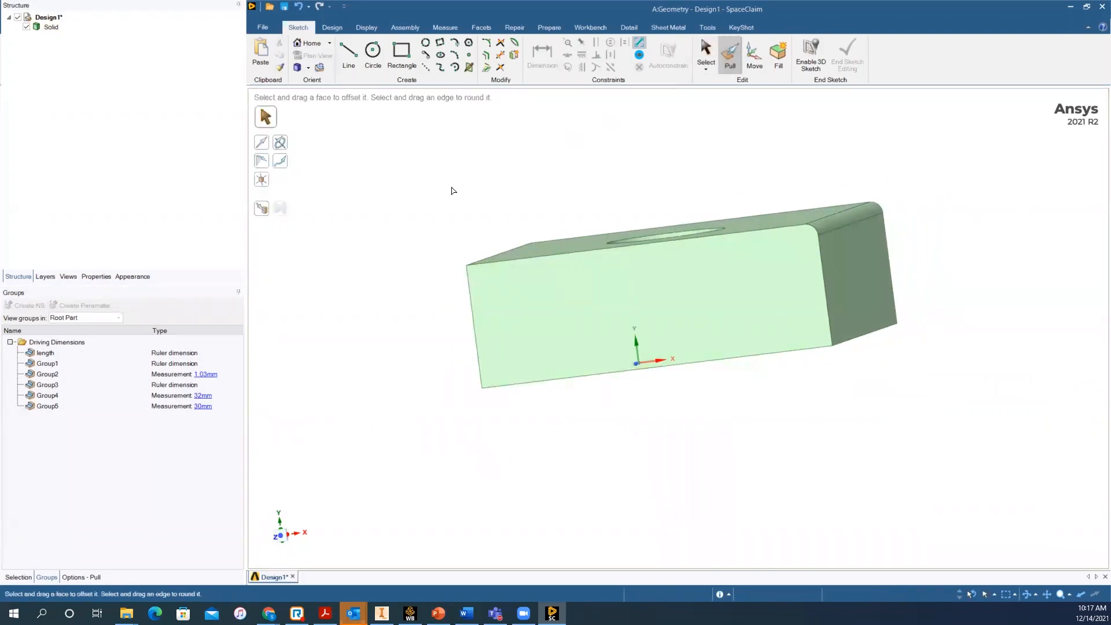
{"action": "middle_click_drag", "start_coordinate": [469, 247], "coordinate": [483, 245]}
{"action": "left_click", "coordinate": [493, 298]}
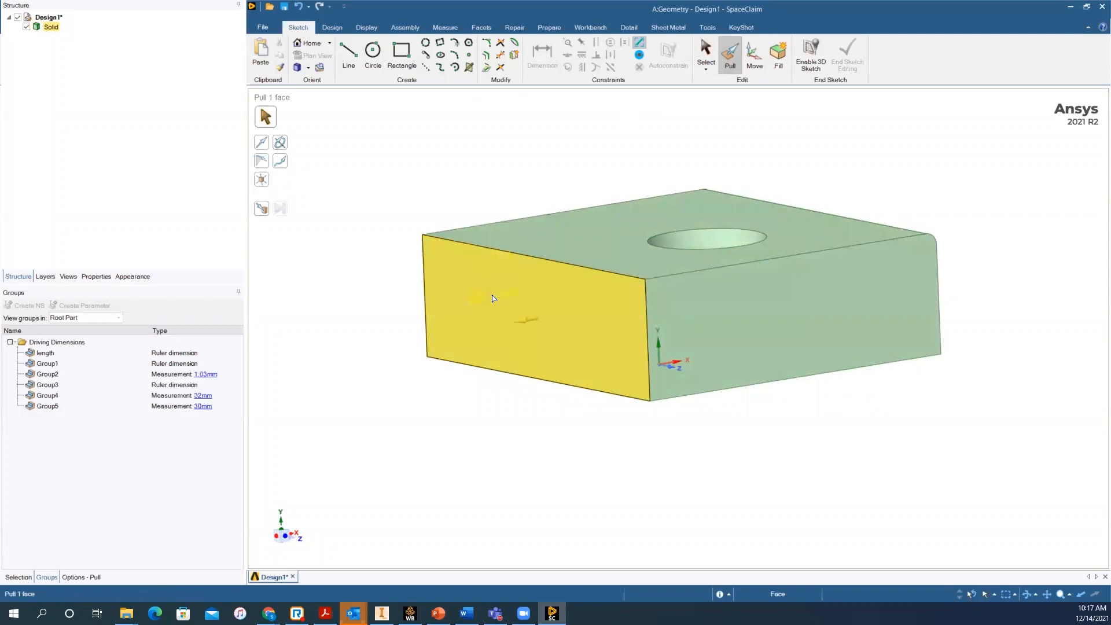
{"action": "left_click", "coordinate": [493, 299]}
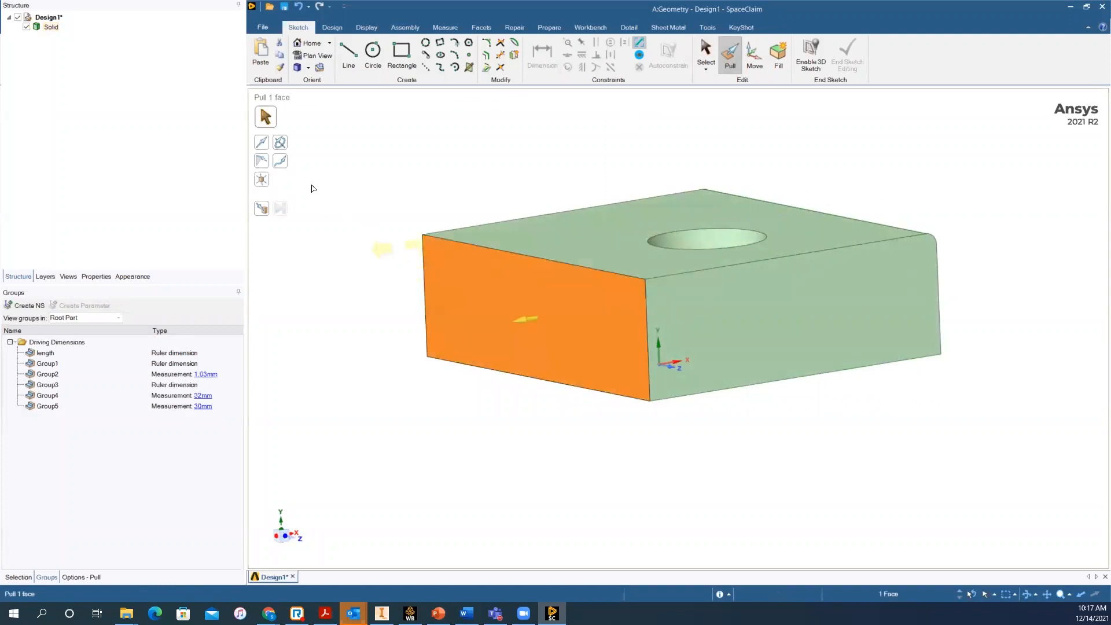
{"action": "left_click", "coordinate": [263, 162]}
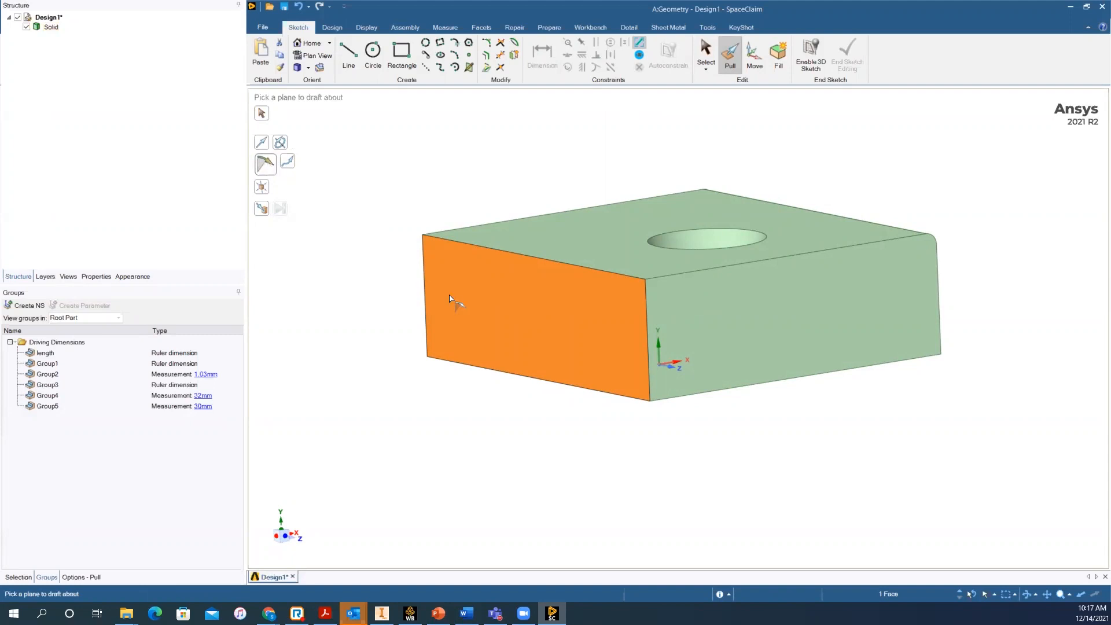
{"action": "left_click", "coordinate": [539, 243]}
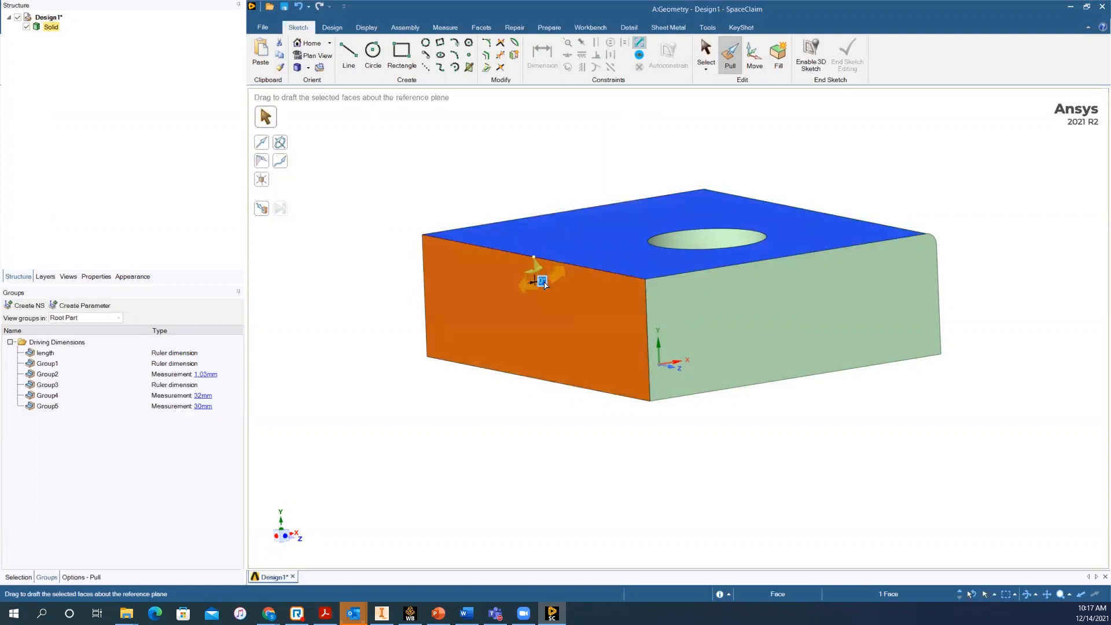
{"action": "type", "text": "5"}
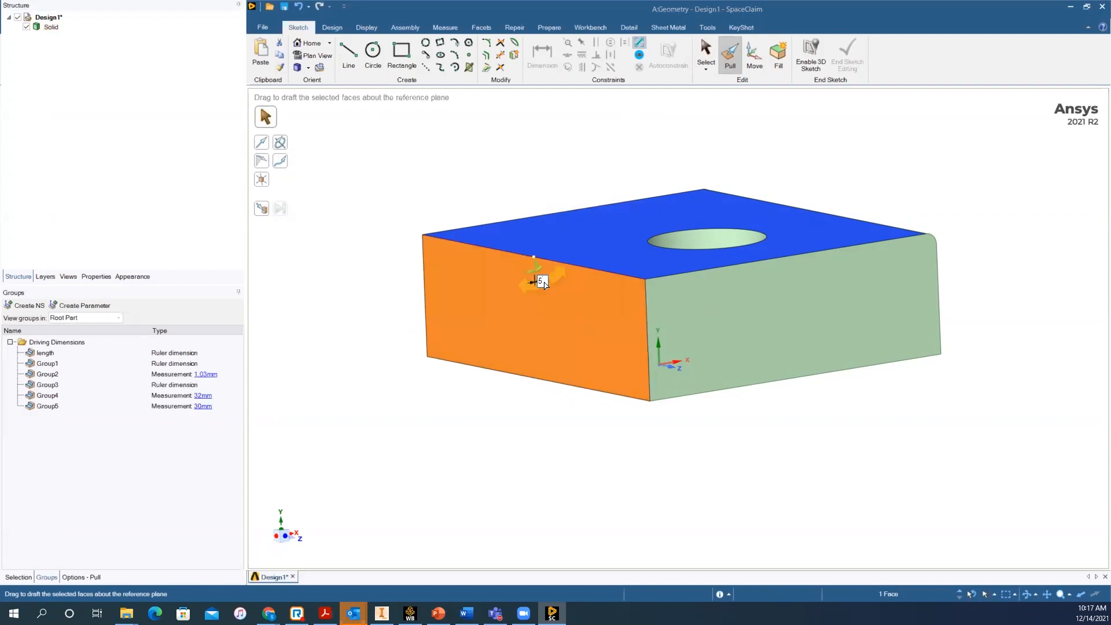
{"action": "key", "text": "Return"}
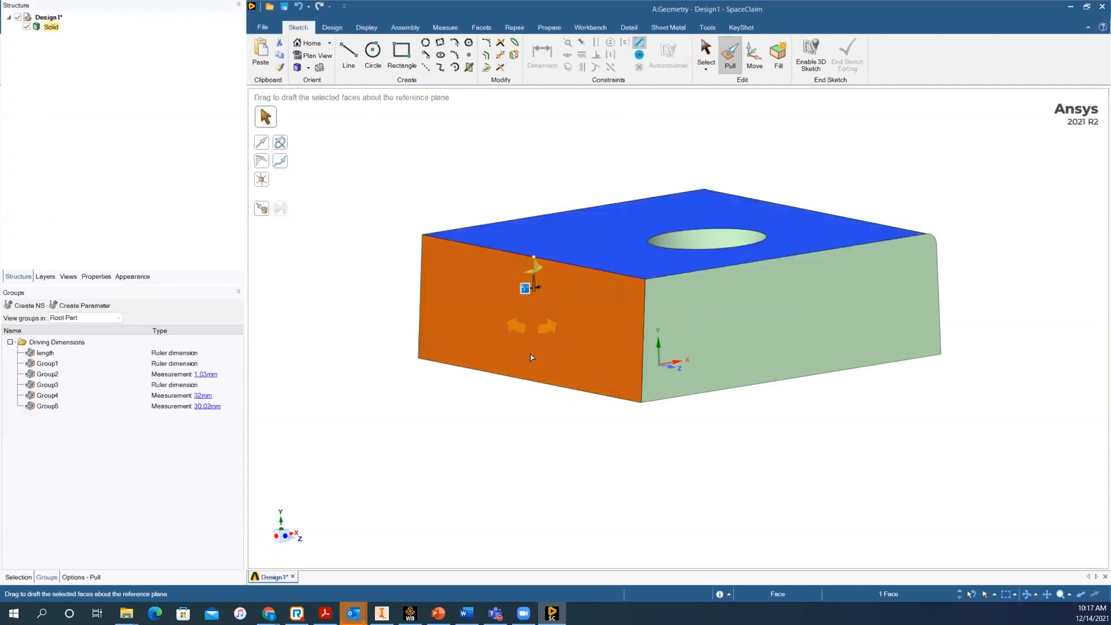
{"action": "mouse_move", "coordinate": [519, 452]}
{"action": "middle_mouse_down"}
{"action": "mouse_move", "coordinate": [480, 446]}
{"action": "mouse_move", "coordinate": [503, 459]}
{"action": "middle_mouse_up"}
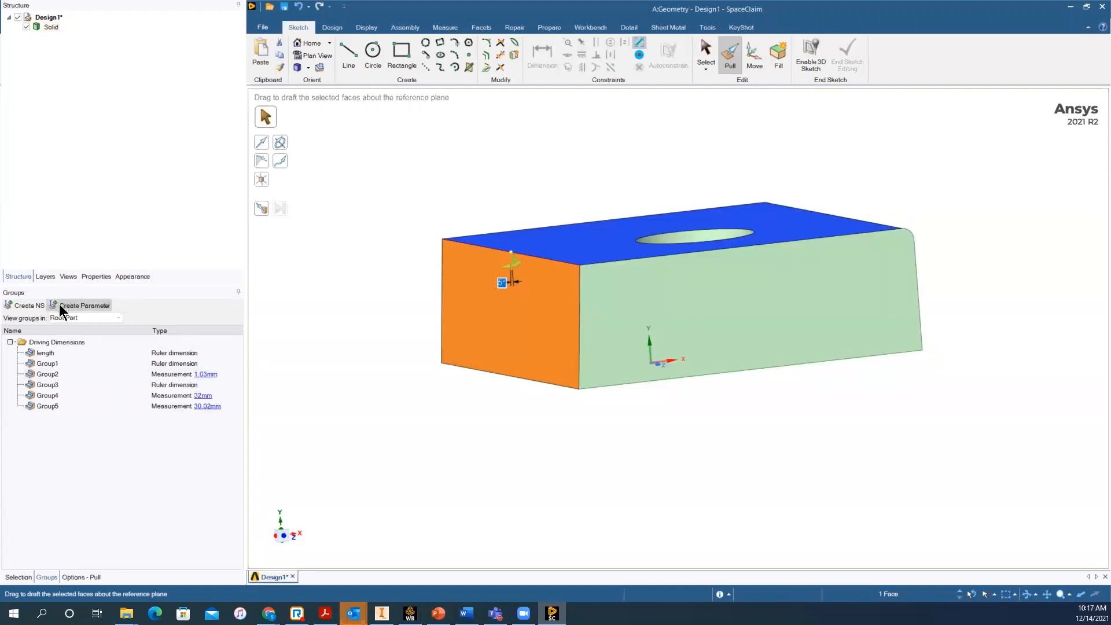
Create a driving dimension from the side face's draft angle and check it in the driving dimensions list
{"action": "left_click", "coordinate": [101, 308]}
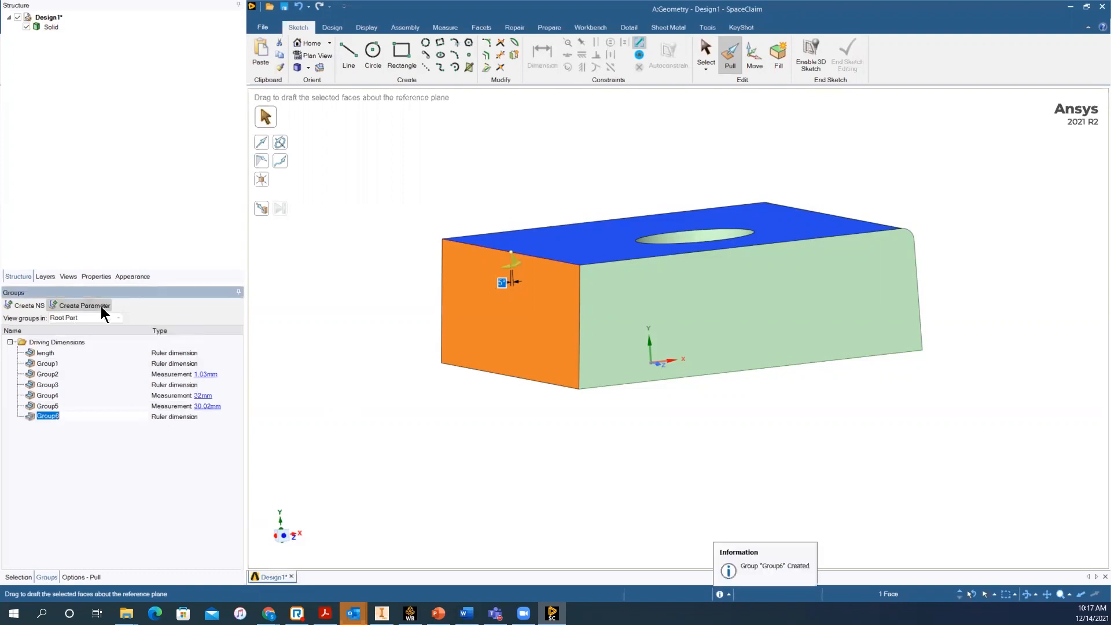
{"action": "left_click", "coordinate": [186, 416]}
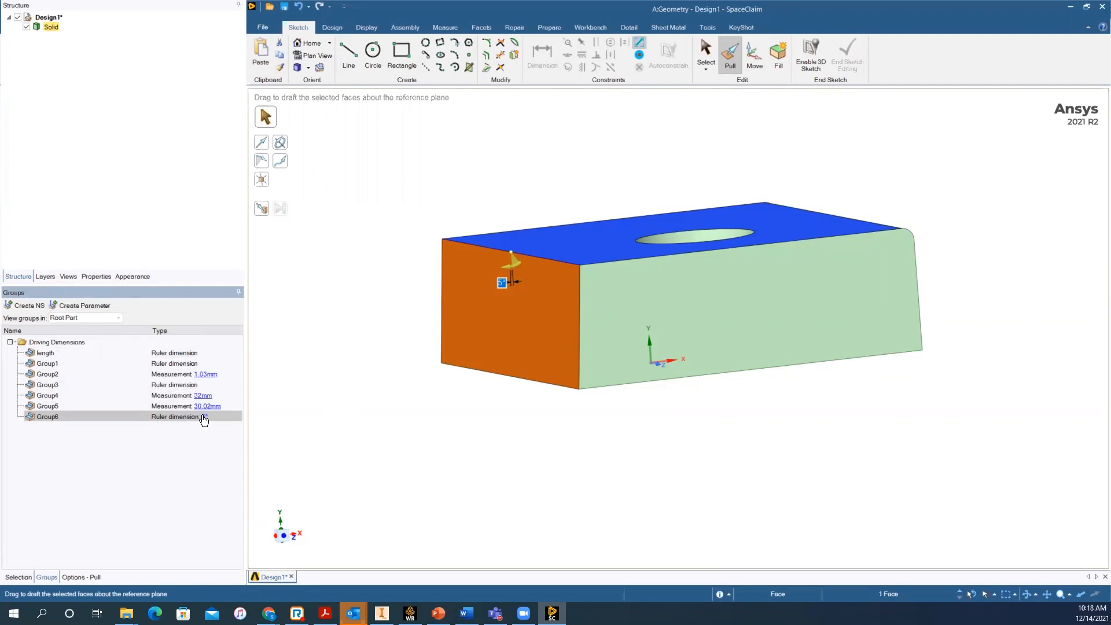
{"action": "key", "text": "Return"}
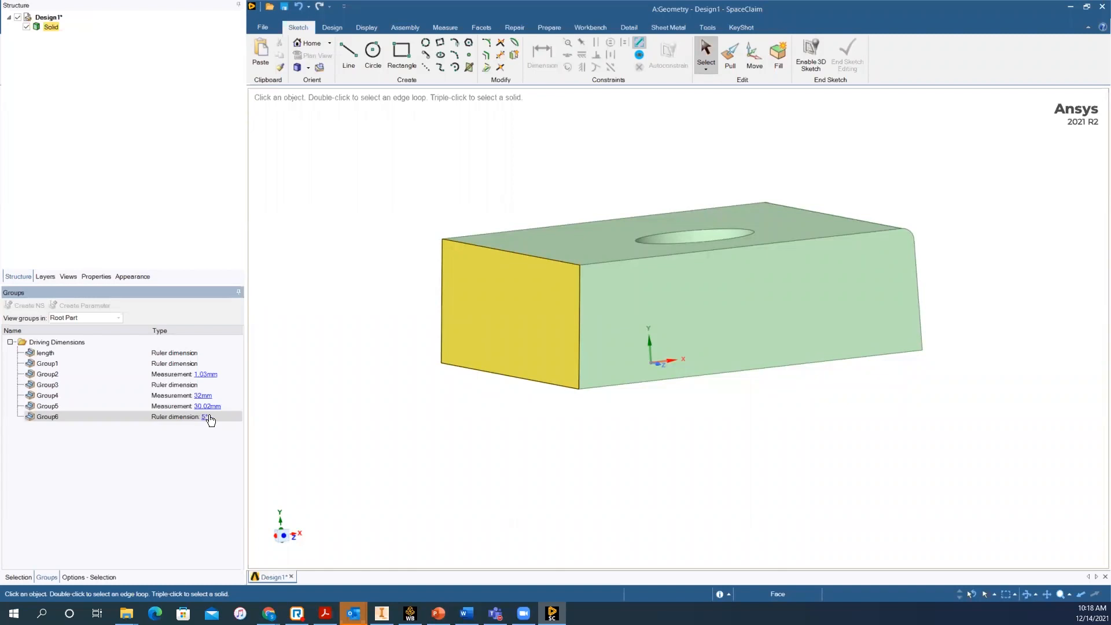
{"action": "left_click", "coordinate": [359, 444]}
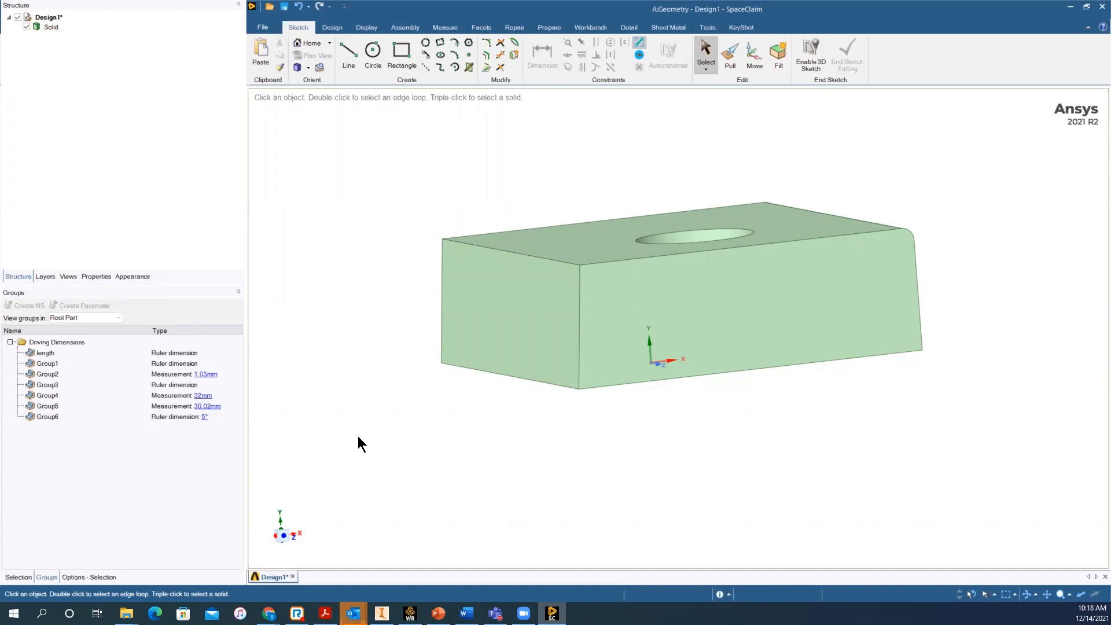
Using Pull on the drafted side face, measure the solid's mass properties as a basis for the pull dimension
{"action": "left_click", "coordinate": [724, 67]}
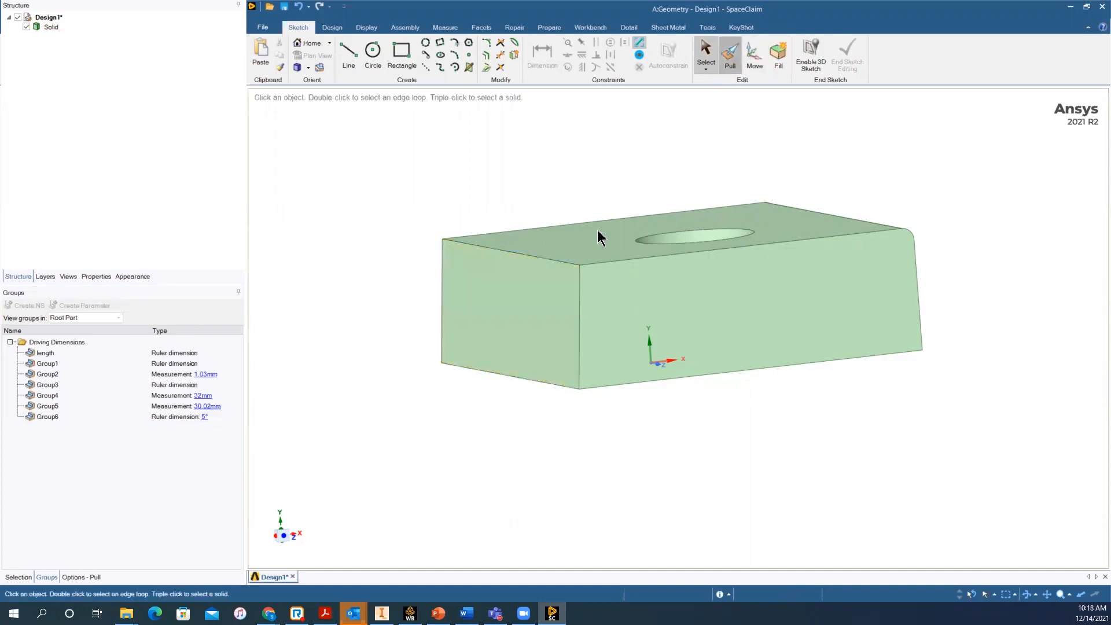
{"action": "left_click", "coordinate": [553, 341]}
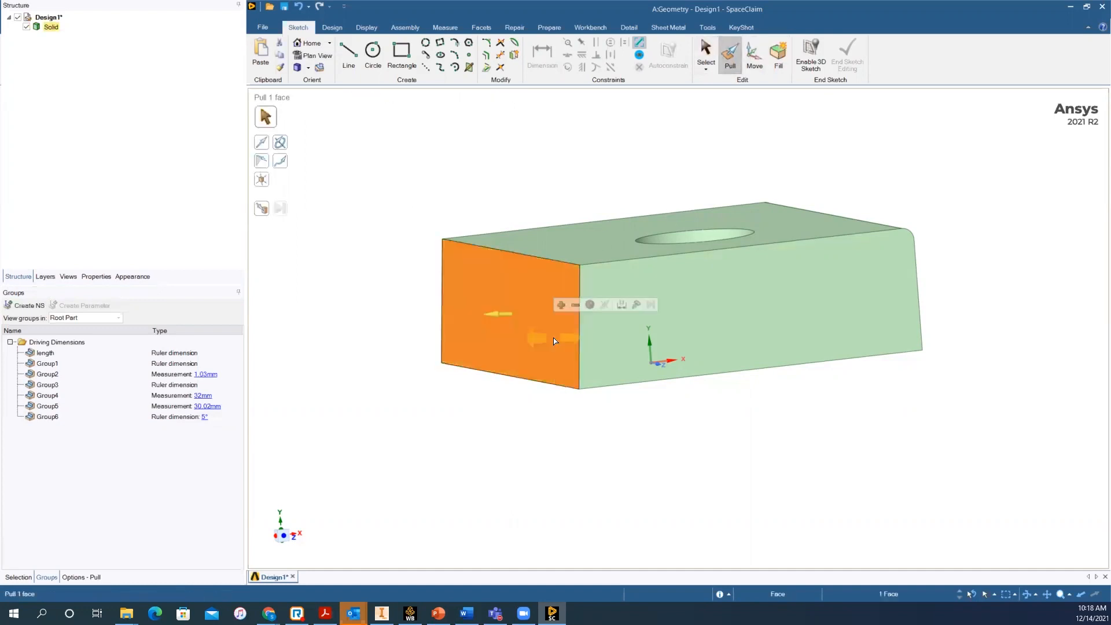
{"action": "left_click", "coordinate": [92, 577]}
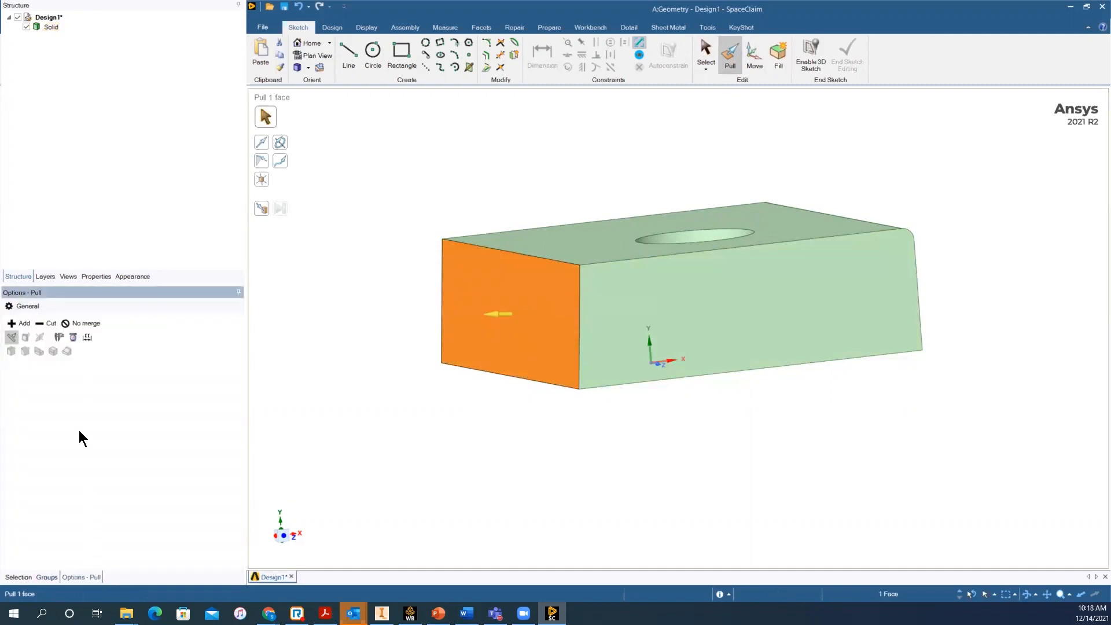
{"action": "left_click", "coordinate": [73, 337]}
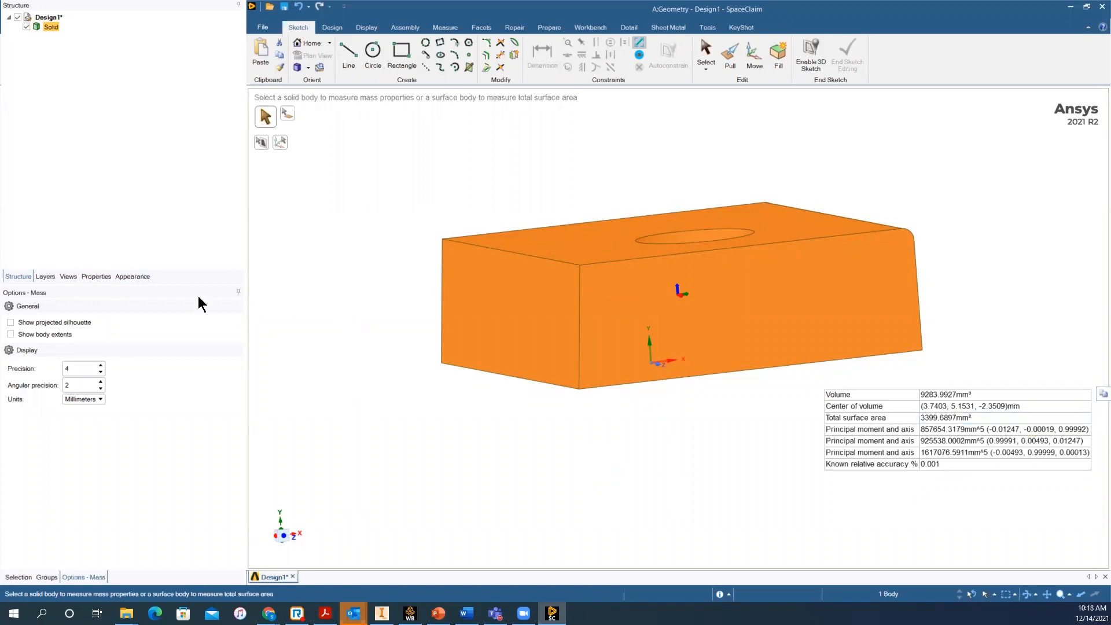
Assign the library material Aluminum 1060-H12 to the solid
{"action": "left_click", "coordinate": [101, 276]}
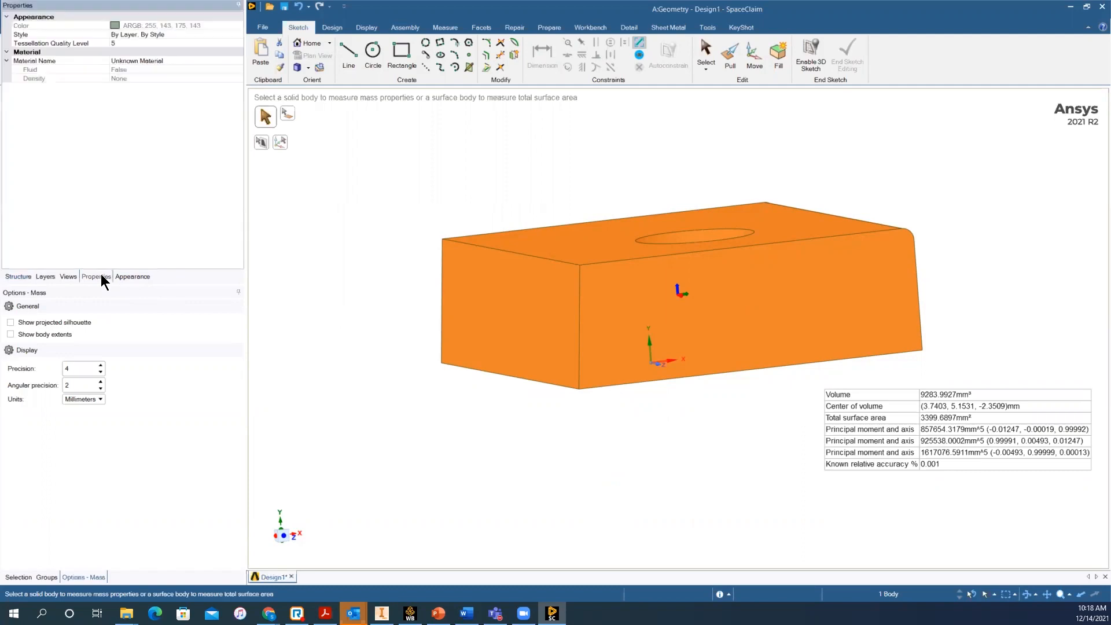
{"action": "left_click", "coordinate": [148, 61]}
{"action": "left_click", "coordinate": [238, 60]}
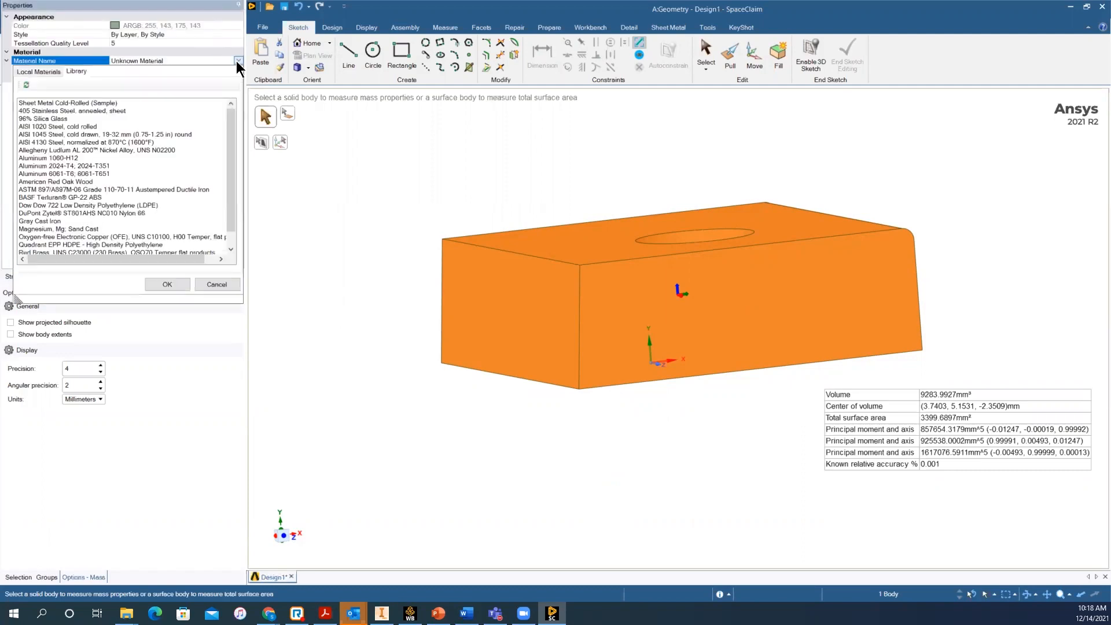
{"action": "left_click", "coordinate": [68, 158]}
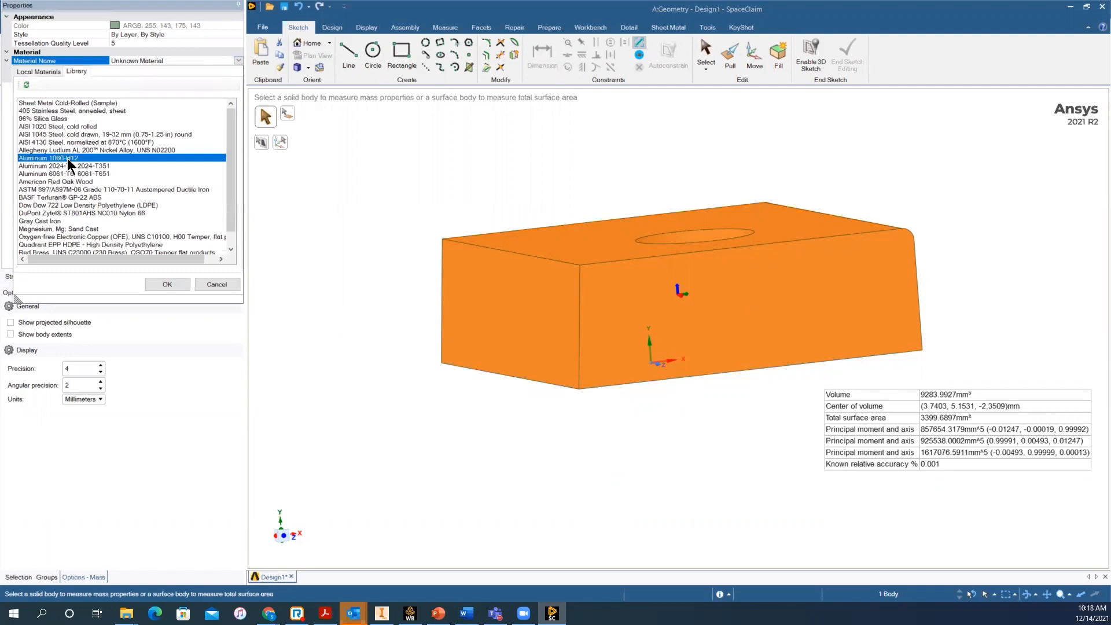
{"action": "left_click", "coordinate": [166, 284]}
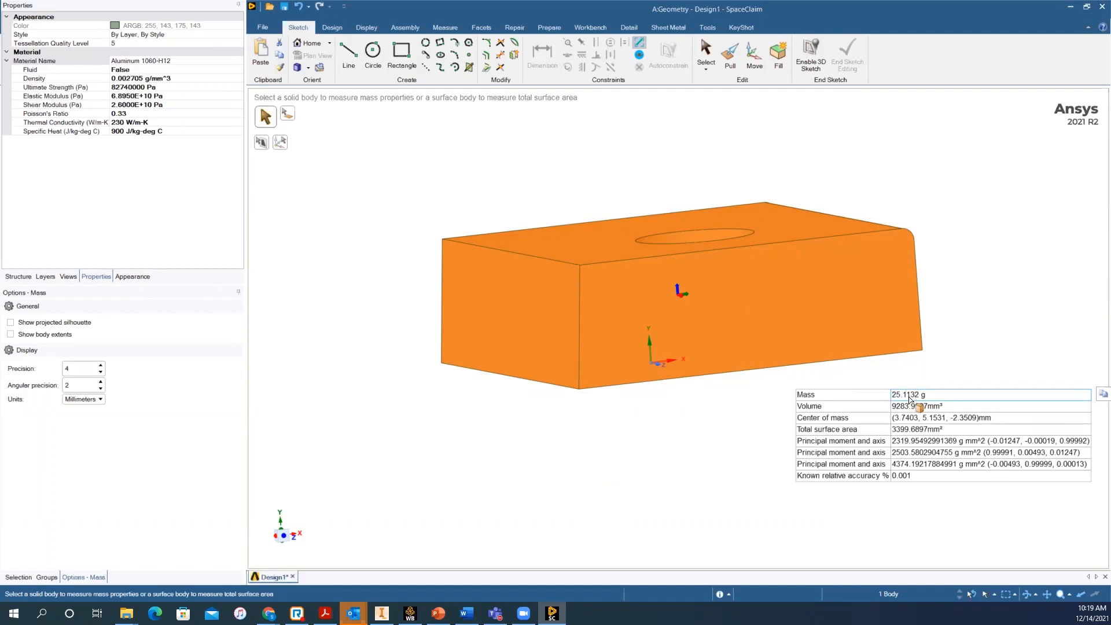
Use the solid's mass as the pull dimension for the drafted side face and set it to 28 g
{"action": "left_click", "coordinate": [909, 399]}
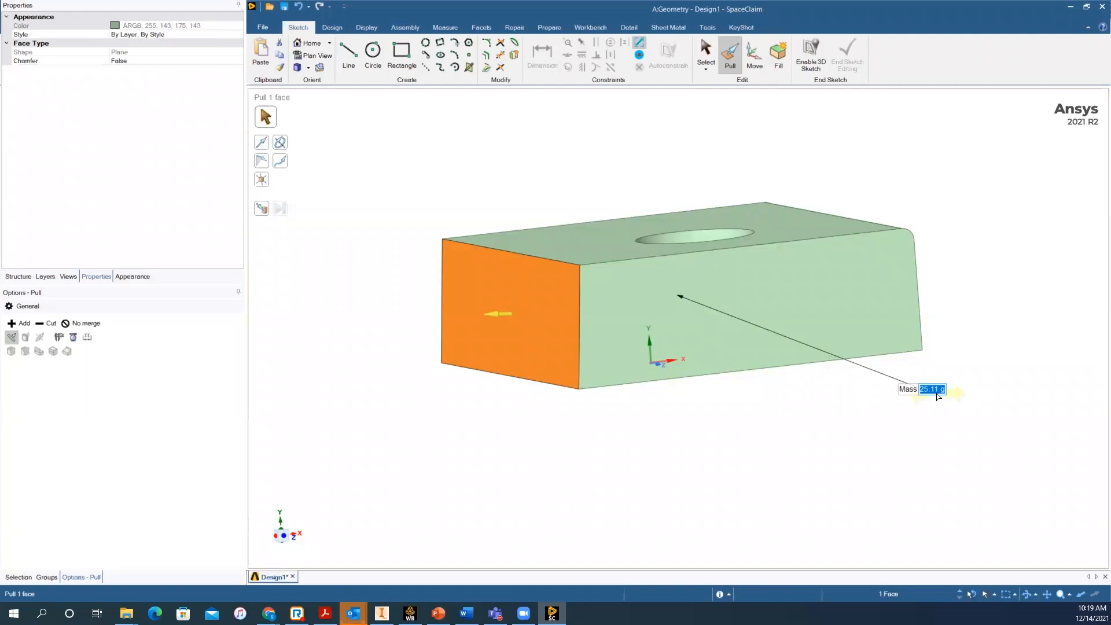
{"action": "type", "text": "28"}
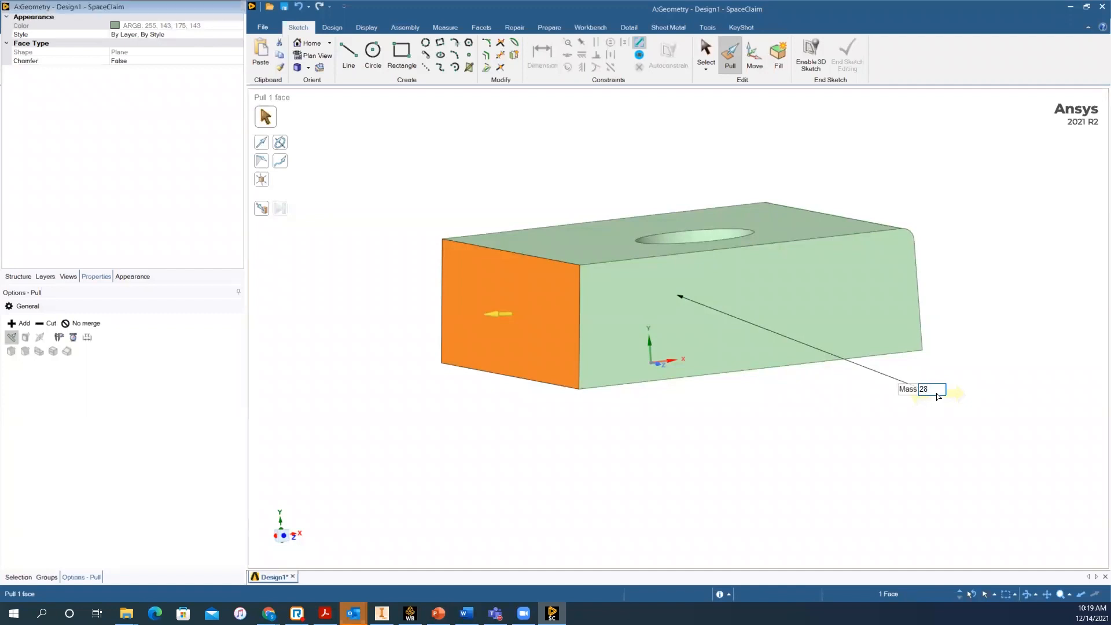
{"action": "key", "text": "Return"}
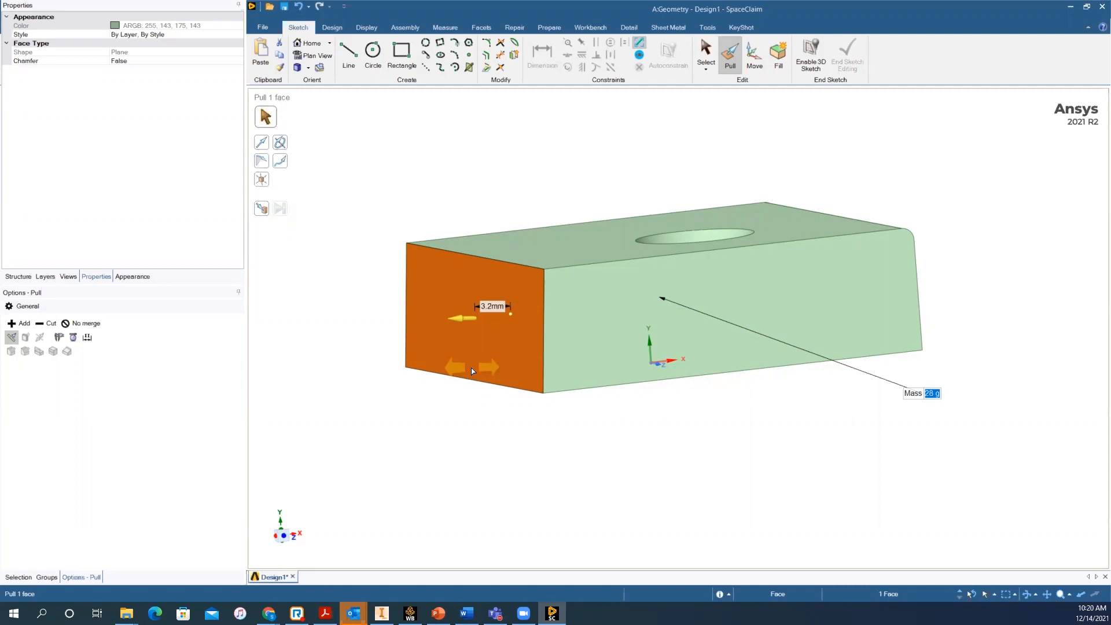
{"action": "key", "text": "space"}
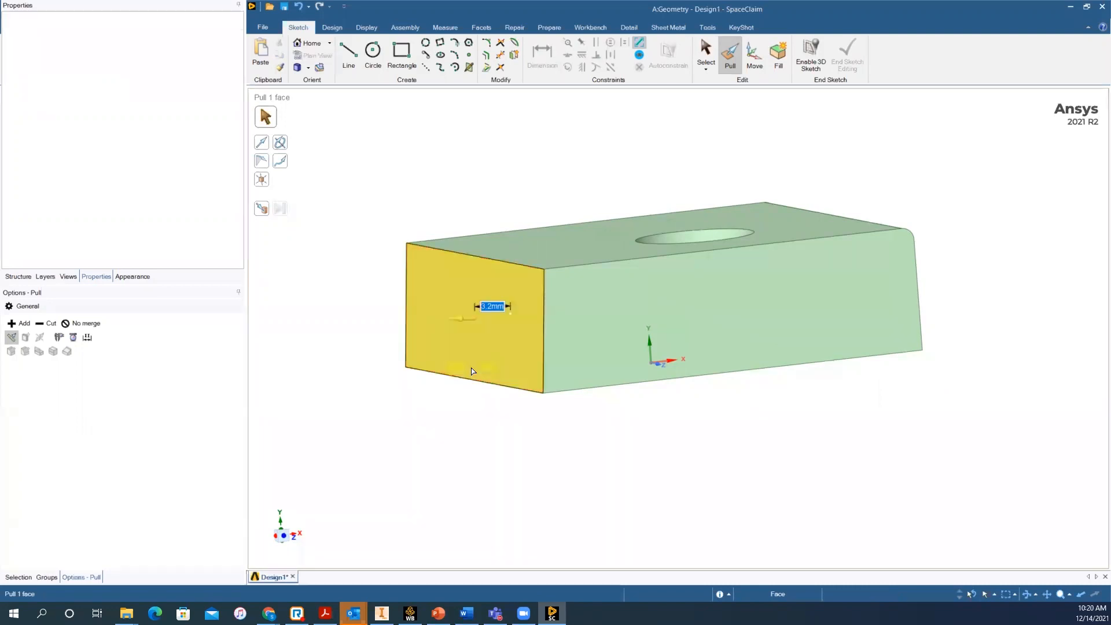
{"action": "key", "text": "Escape"}
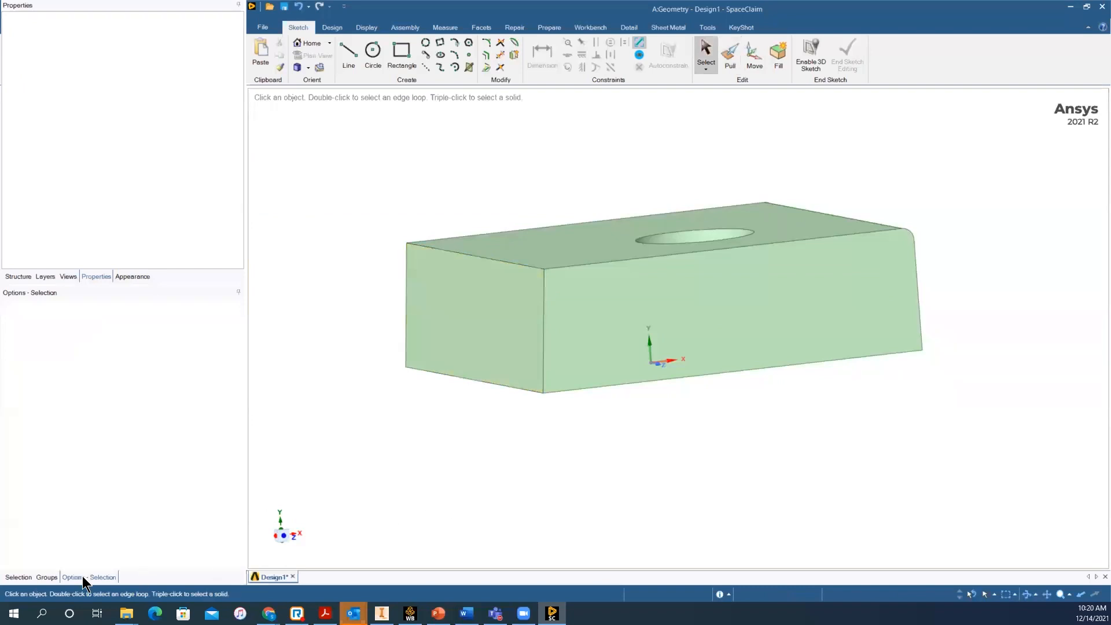
Show the driving dimensions list and turn on block recording for the design
{"action": "left_click", "coordinate": [46, 578]}
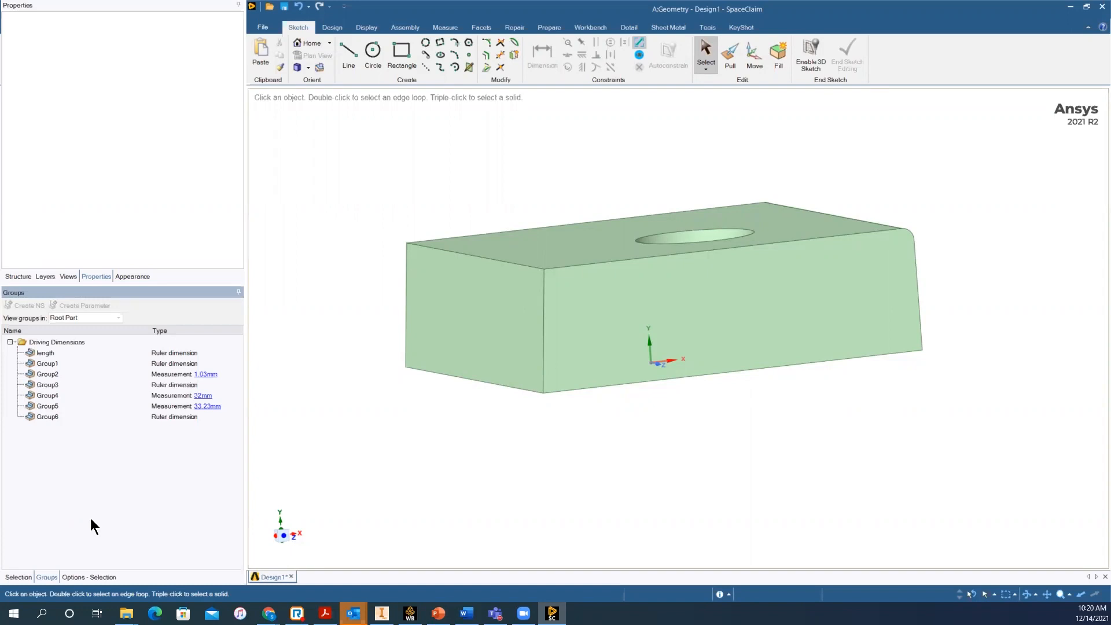
{"action": "left_click", "coordinate": [331, 29]}
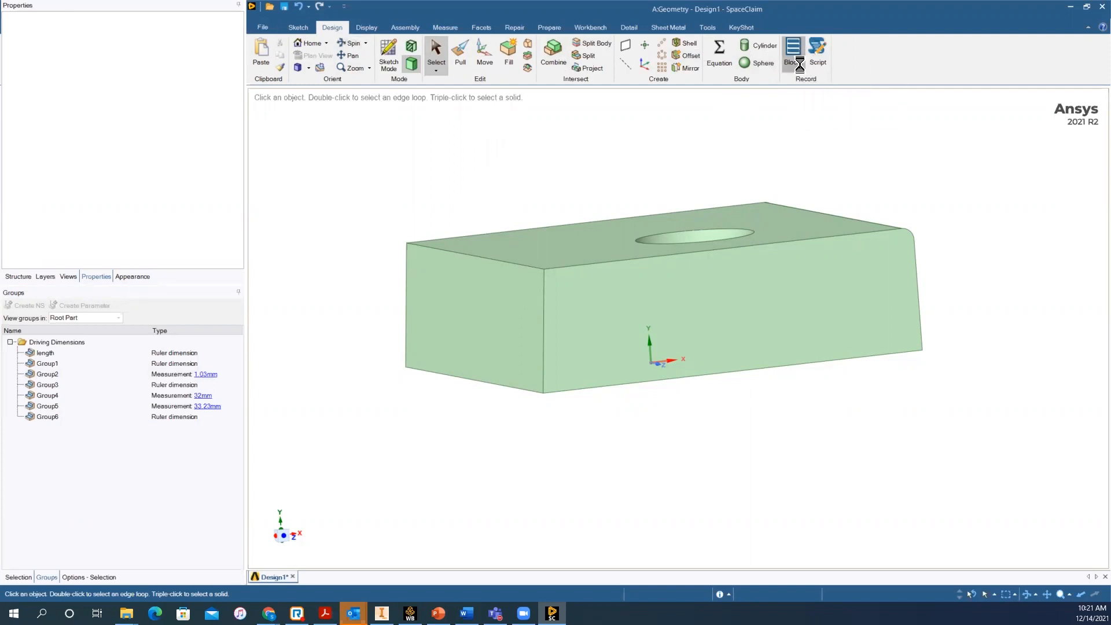
{"action": "left_click", "coordinate": [799, 64]}
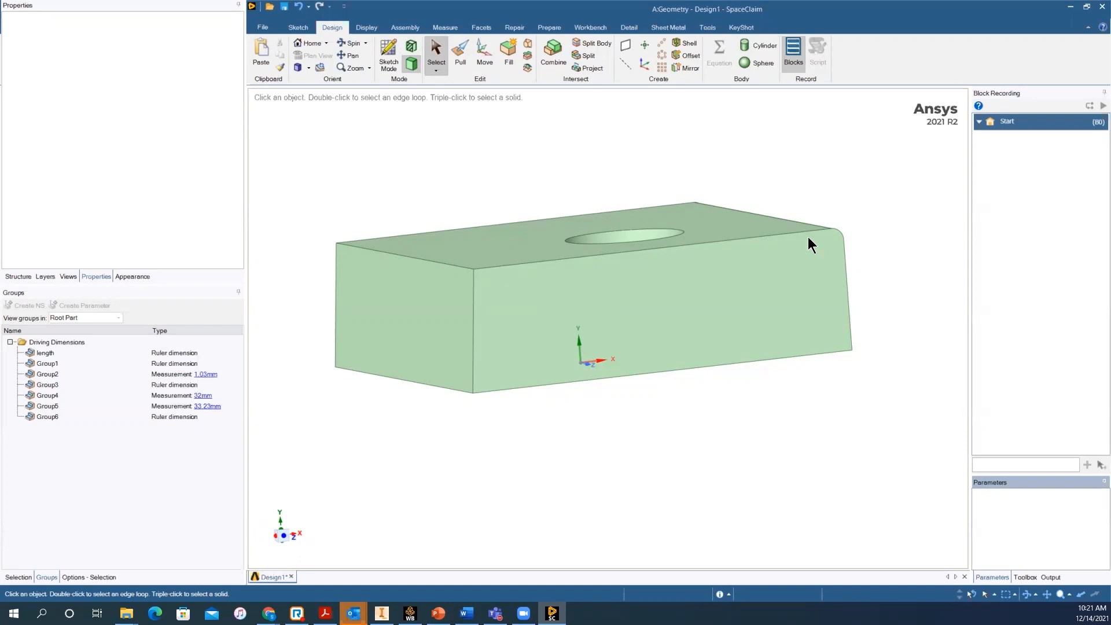
Pull the block's end face outward to a length of about 40 mm as a recorded block operation
{"action": "middle_click_drag", "start_coordinate": [624, 424], "coordinate": [676, 453]}
{"action": "middle_click_drag", "start_coordinate": [677, 453], "coordinate": [673, 449]}
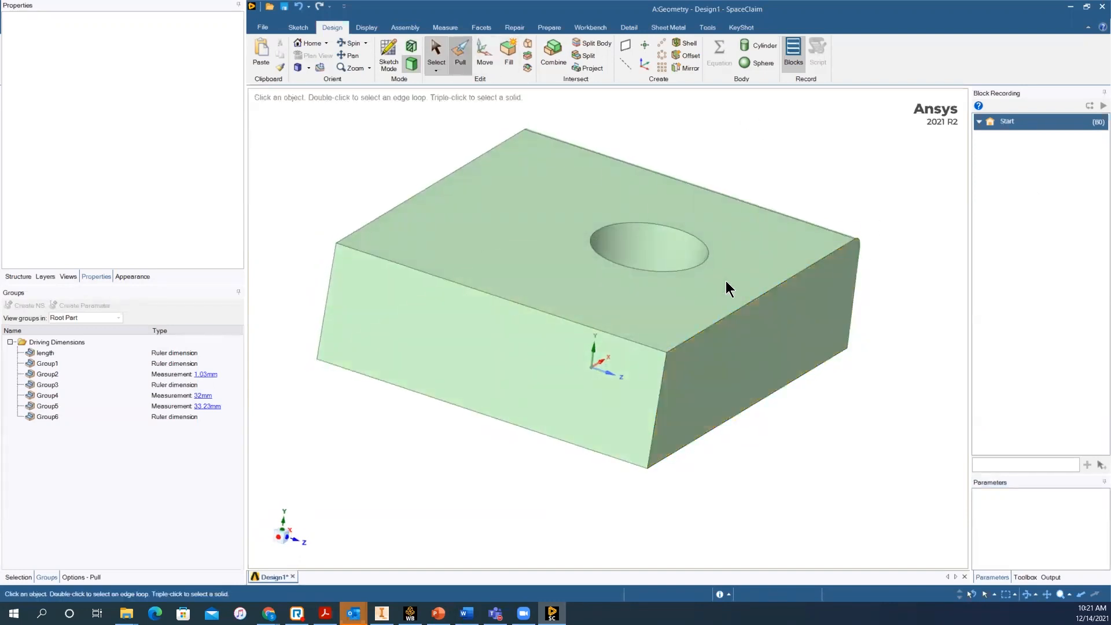
{"action": "key", "text": "p"}
{"action": "left_click", "coordinate": [809, 394]}
{"action": "left_click_drag", "start_coordinate": [813, 394], "coordinate": [824, 403]}
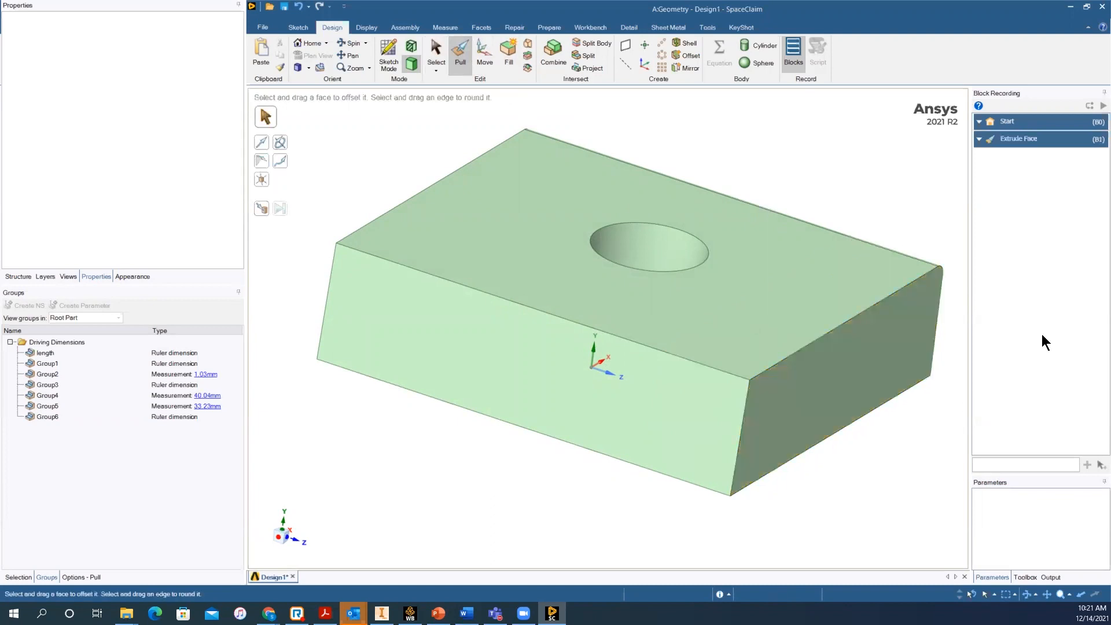
Expand the recorded Extrude Face block and turn its distance into a parameter
{"action": "left_click", "coordinate": [921, 235]}
{"action": "mouse_move", "coordinate": [1019, 140]}
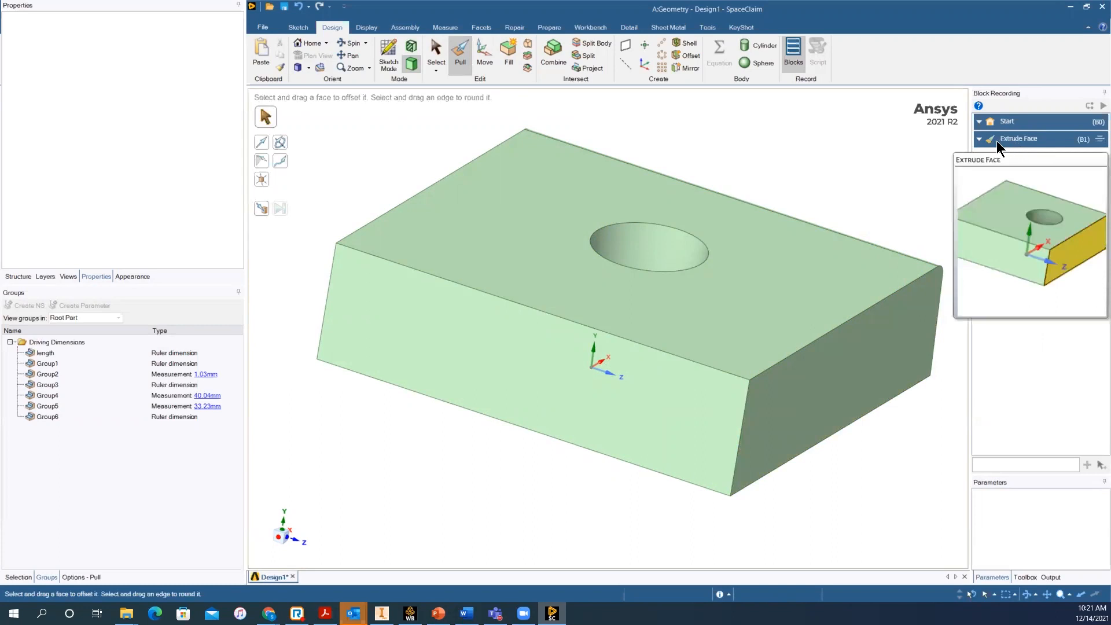
{"action": "left_click", "coordinate": [848, 428]}
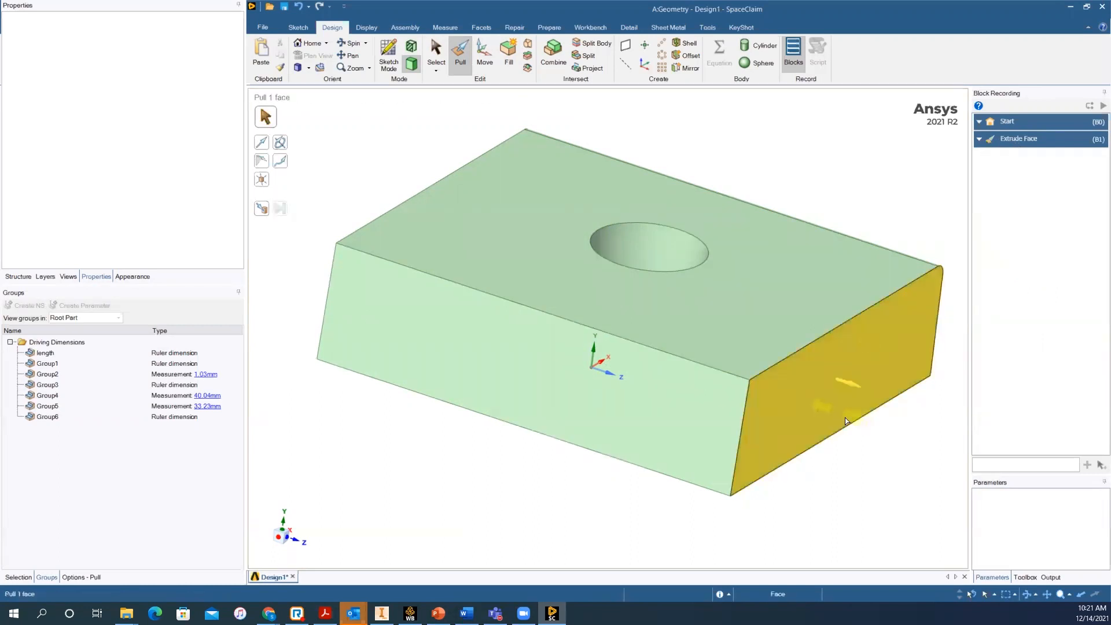
{"action": "key", "text": "Escape"}
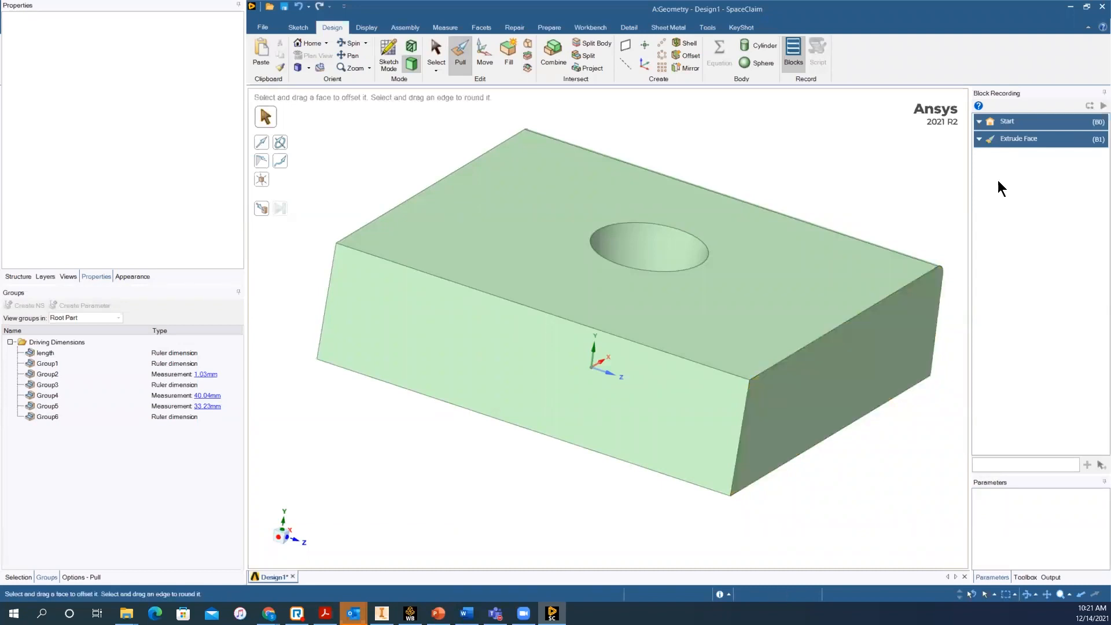
{"action": "left_click", "coordinate": [977, 139]}
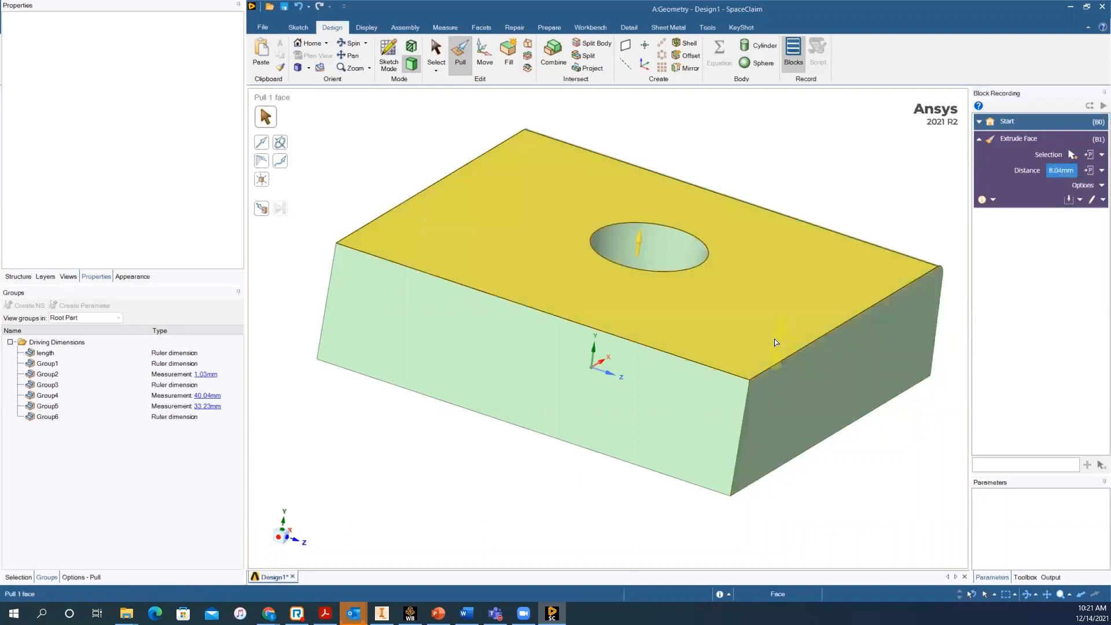
{"action": "left_click", "coordinate": [838, 391]}
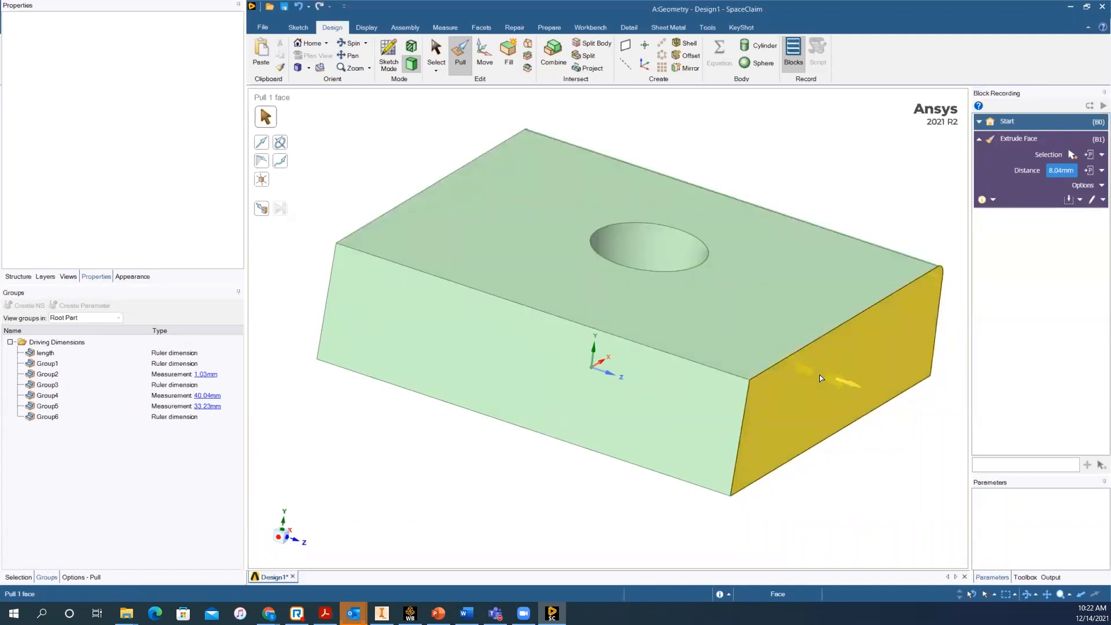
{"action": "key", "text": "Escape"}
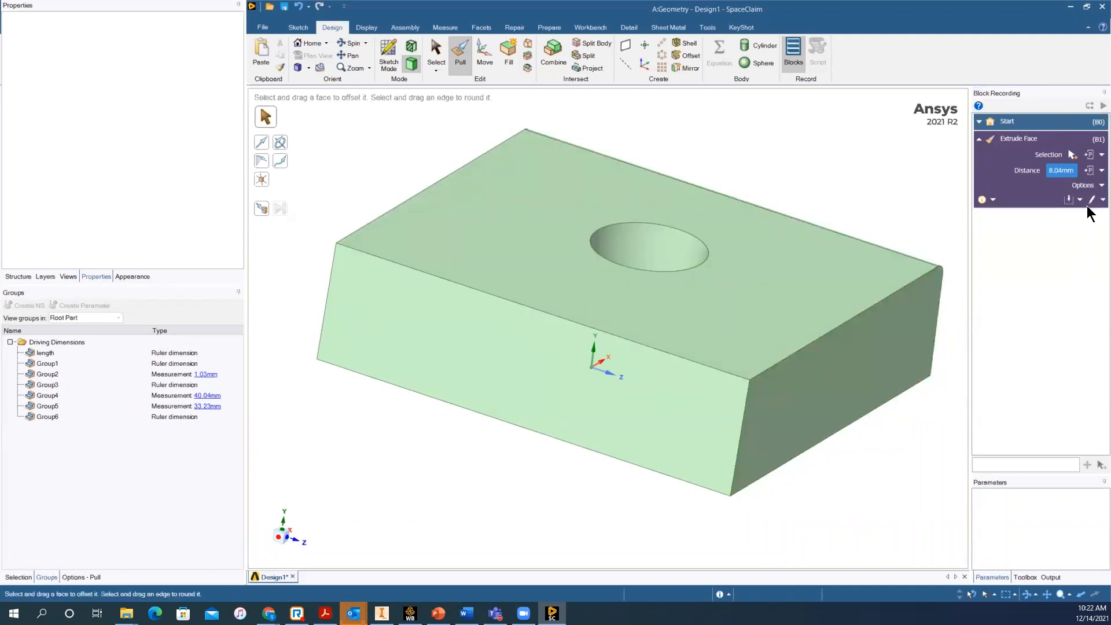
{"action": "left_click", "coordinate": [1090, 173]}
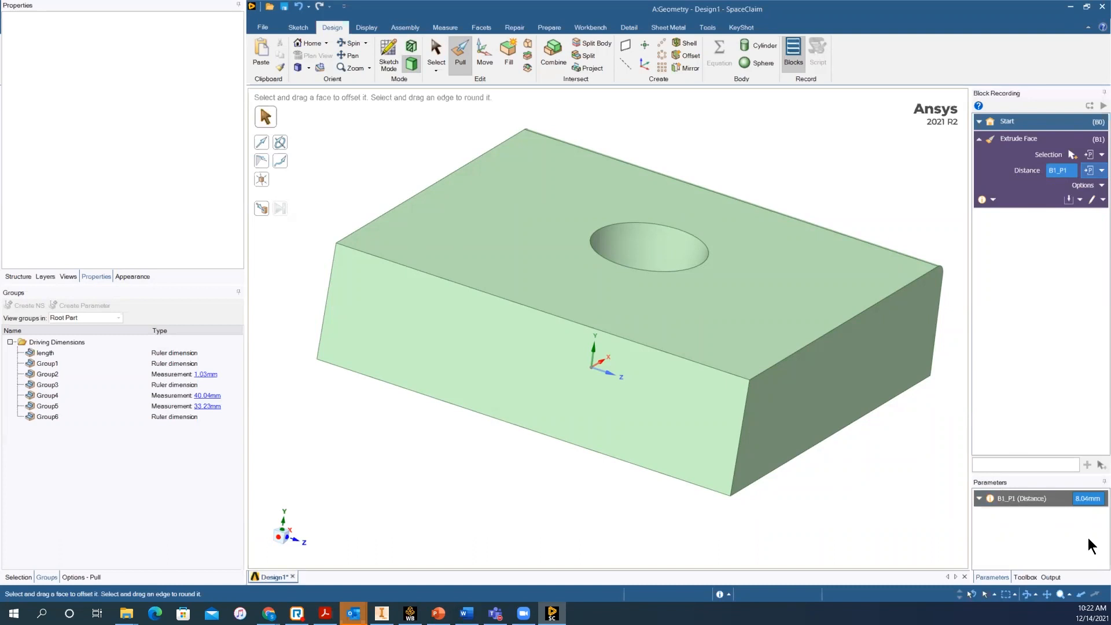
Pull the block's drafted front side face outward by about 9.6 mm as a second recorded block operation
{"action": "mouse_move", "coordinate": [382, 613]}
{"action": "left_click", "coordinate": [503, 264]}
{"action": "left_click", "coordinate": [509, 326]}
{"action": "left_click_drag", "start_coordinate": [483, 367], "coordinate": [445, 379]}
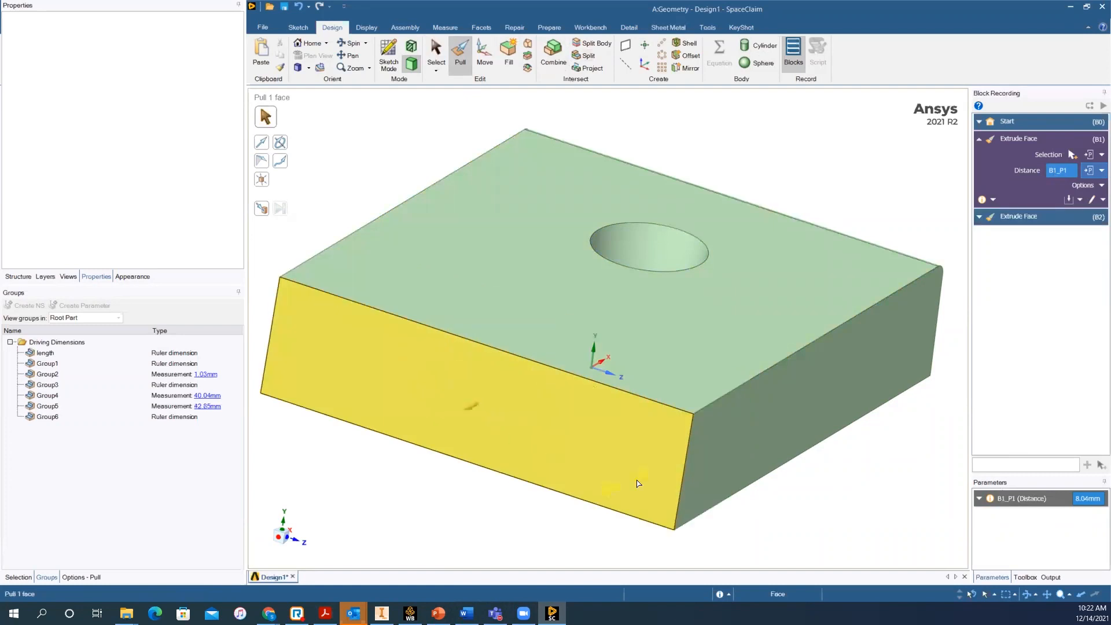
Set the distance of the second Extrude Face block to 5 mm and replay the recorded blocks
{"action": "left_click", "coordinate": [979, 216]}
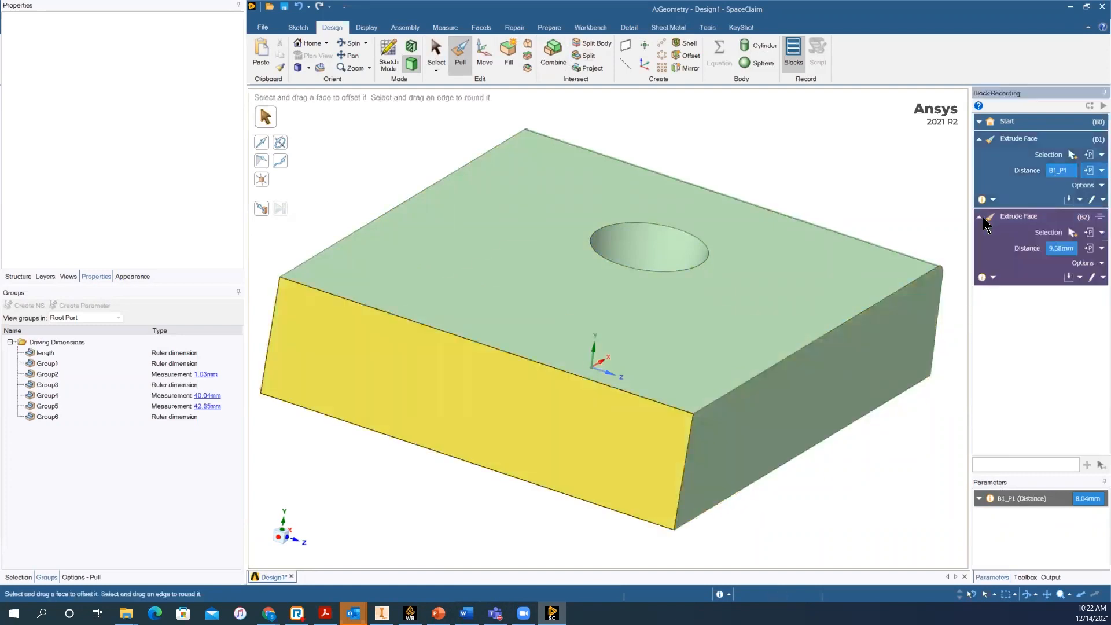
{"action": "left_click", "coordinate": [1058, 248]}
{"action": "type", "text": "9"}
{"action": "key", "text": "Return"}
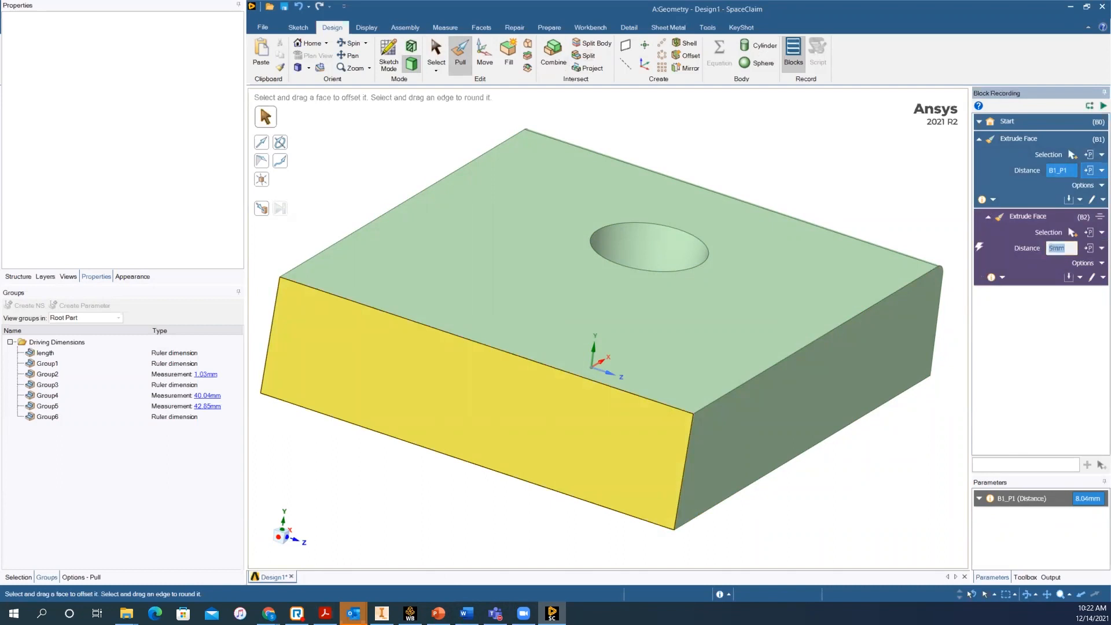
{"action": "left_click", "coordinate": [1094, 106]}
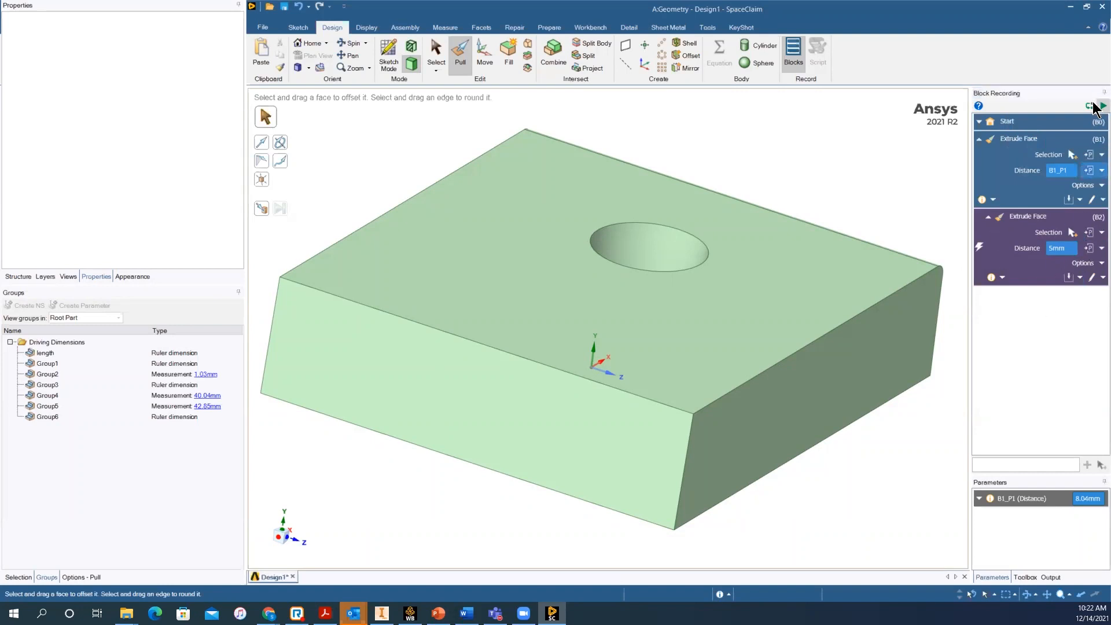
{"action": "left_click", "coordinate": [1094, 105]}
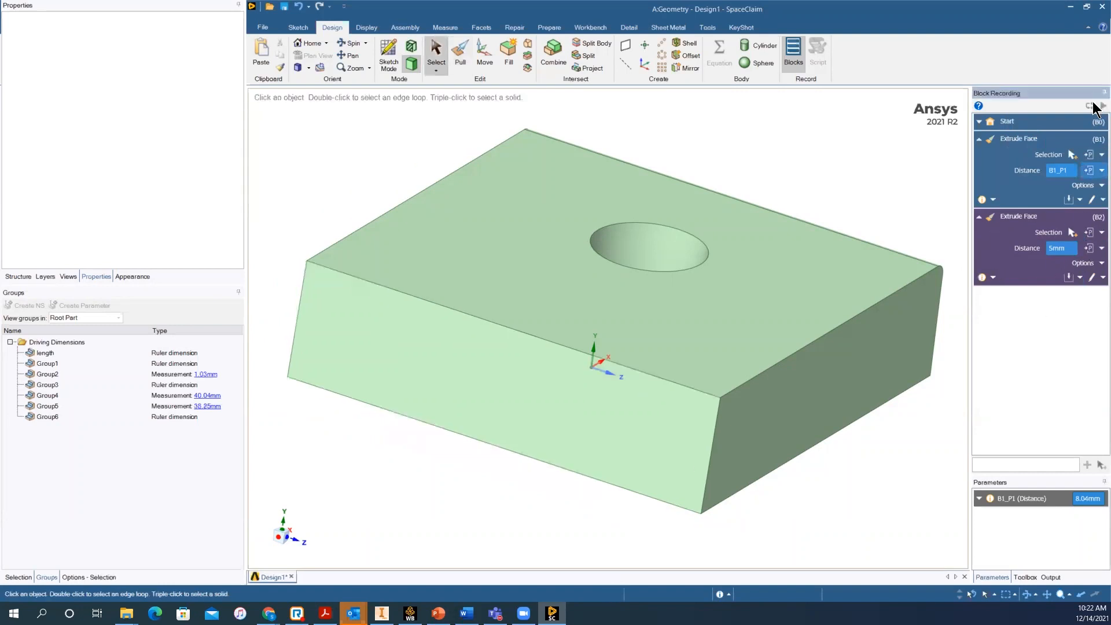
Set the B1_P1 distance parameter to 5 mm and replay the blocks to update the solid
{"action": "middle_click_drag", "start_coordinate": [856, 500], "coordinate": [772, 479]}
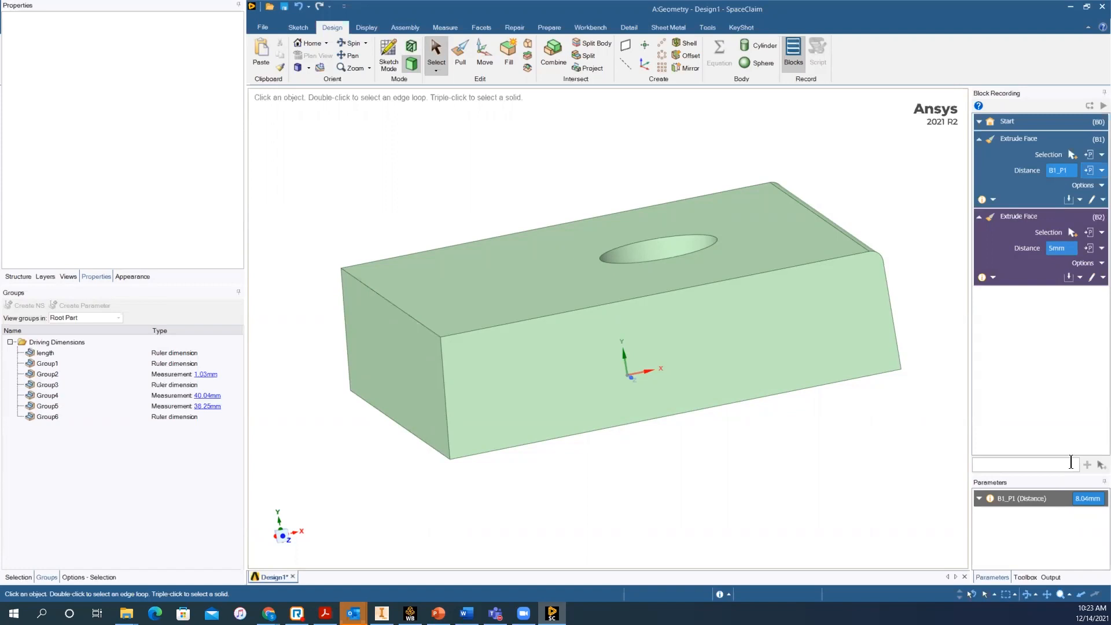
{"action": "left_click", "coordinate": [1084, 498]}
{"action": "type", "text": "5"}
{"action": "key", "text": "Return"}
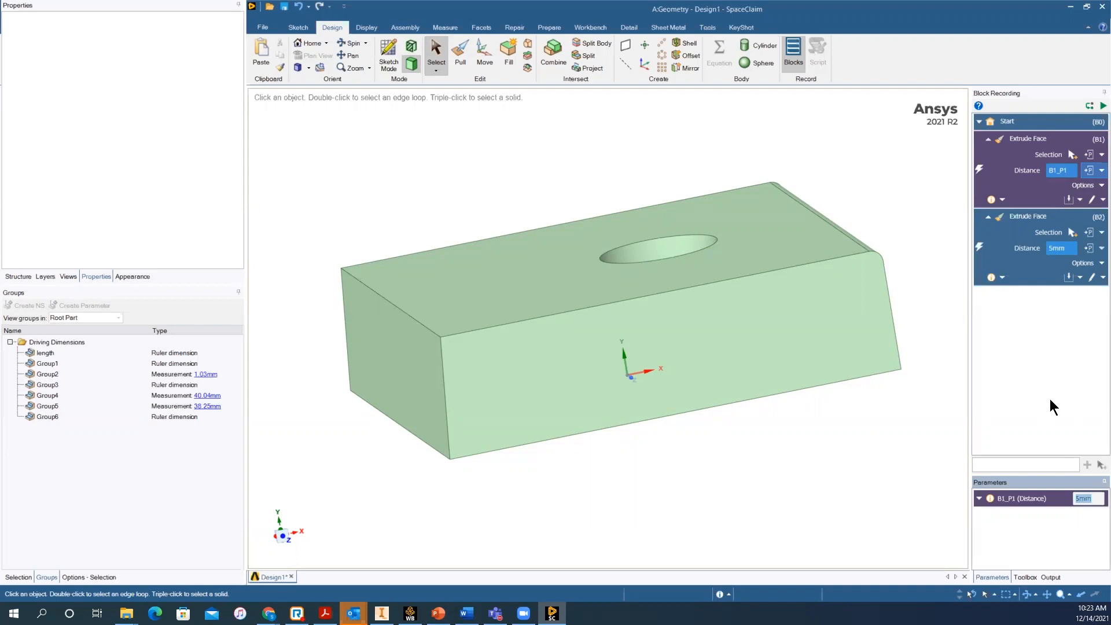
{"action": "left_click", "coordinate": [1093, 109]}
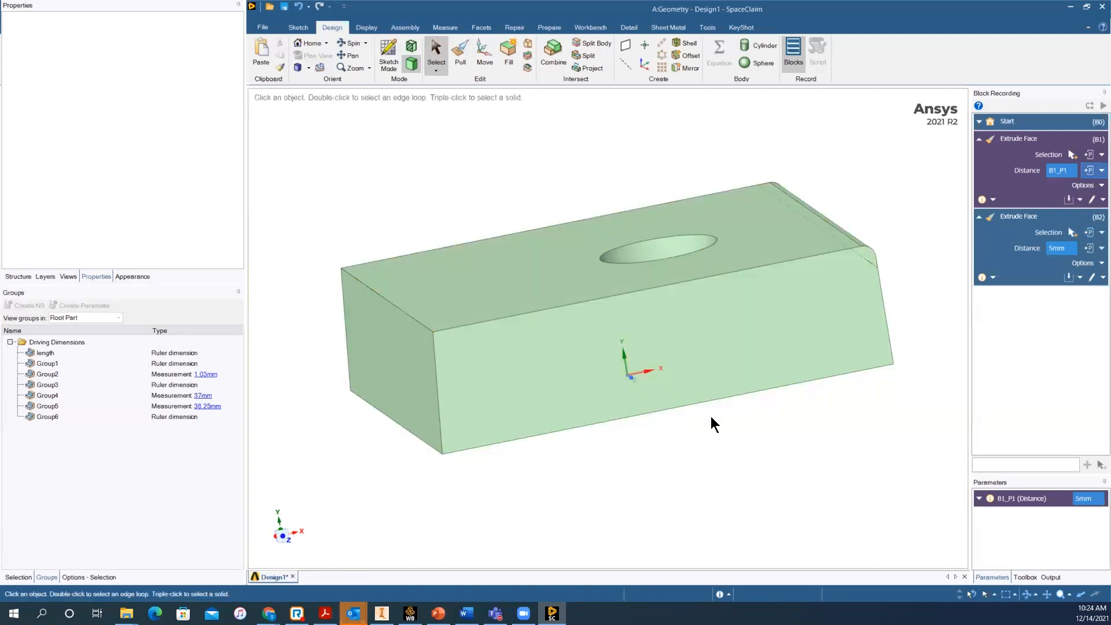
{"action": "left_click", "coordinate": [662, 248]}
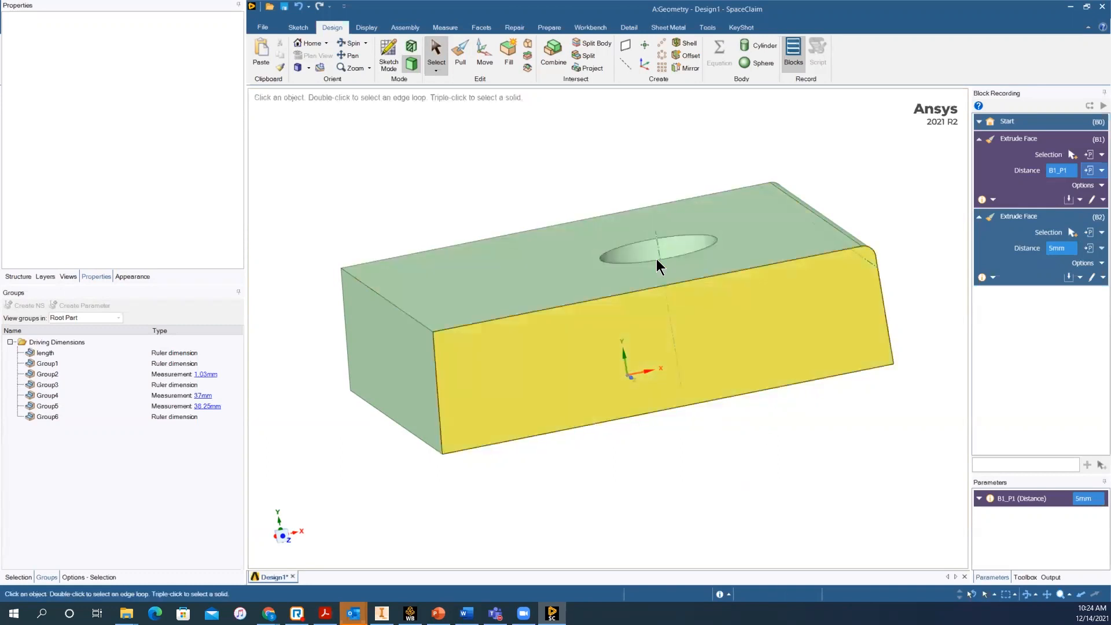
{"action": "middle_click_drag", "start_coordinate": [778, 463], "coordinate": [826, 498]}
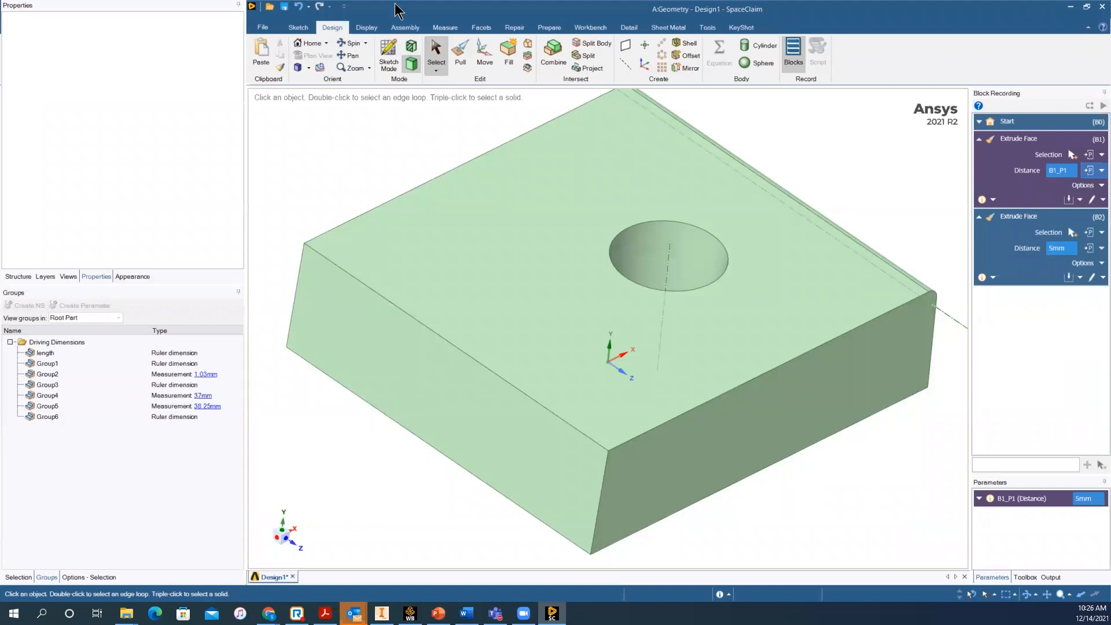
{"action": "left_click", "coordinate": [716, 401]}
Switch to Autodesk Inventor and check the load behavior of the Workbench add-ins in the Add-In Manager
{"action": "left_click", "coordinate": [382, 613]}
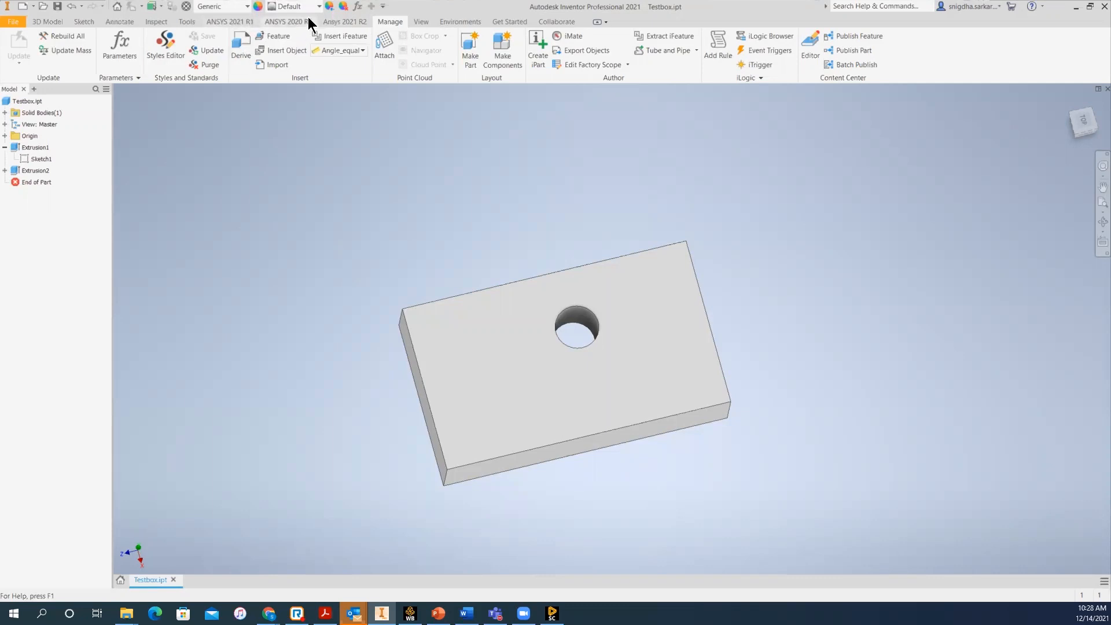
{"action": "left_click", "coordinate": [461, 22]}
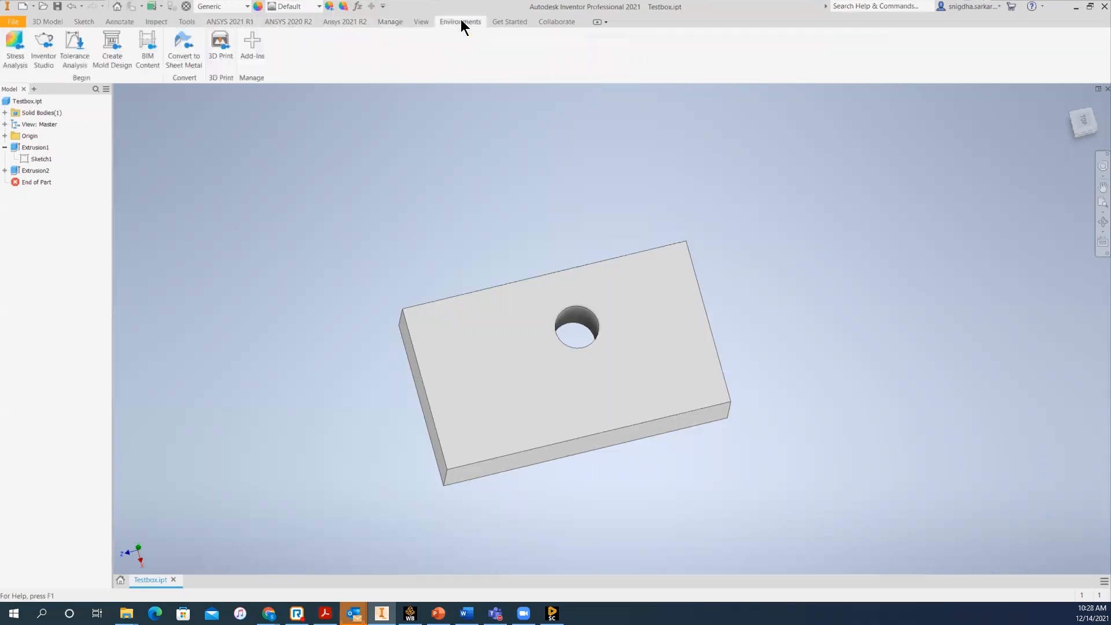
{"action": "left_click", "coordinate": [255, 49]}
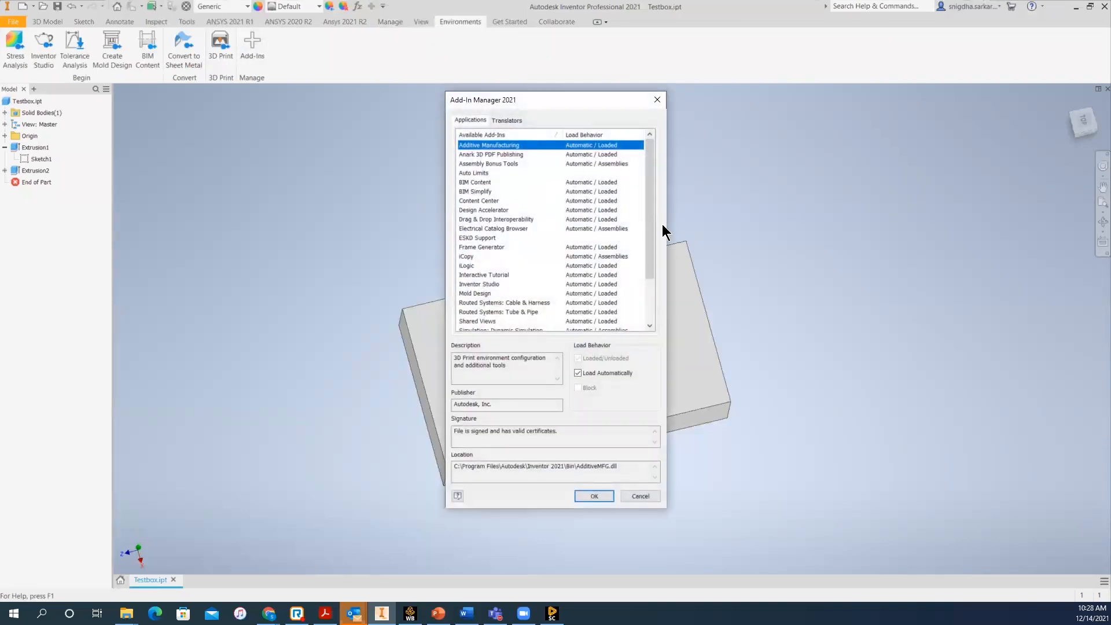
{"action": "left_click_drag", "start_coordinate": [651, 207], "coordinate": [650, 256]}
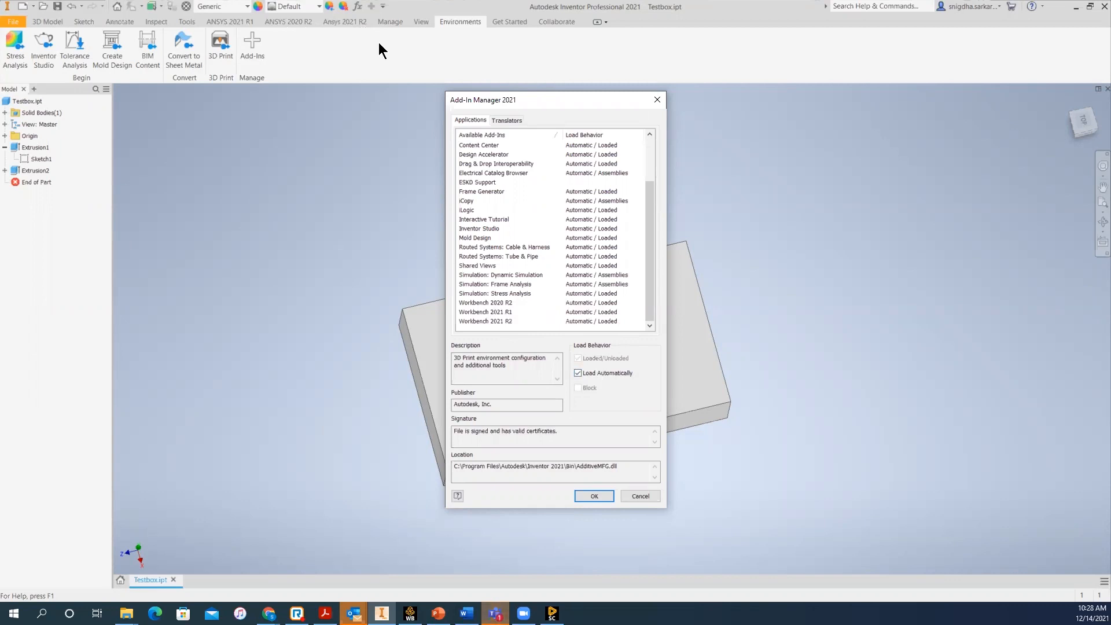
{"action": "left_click", "coordinate": [594, 496]}
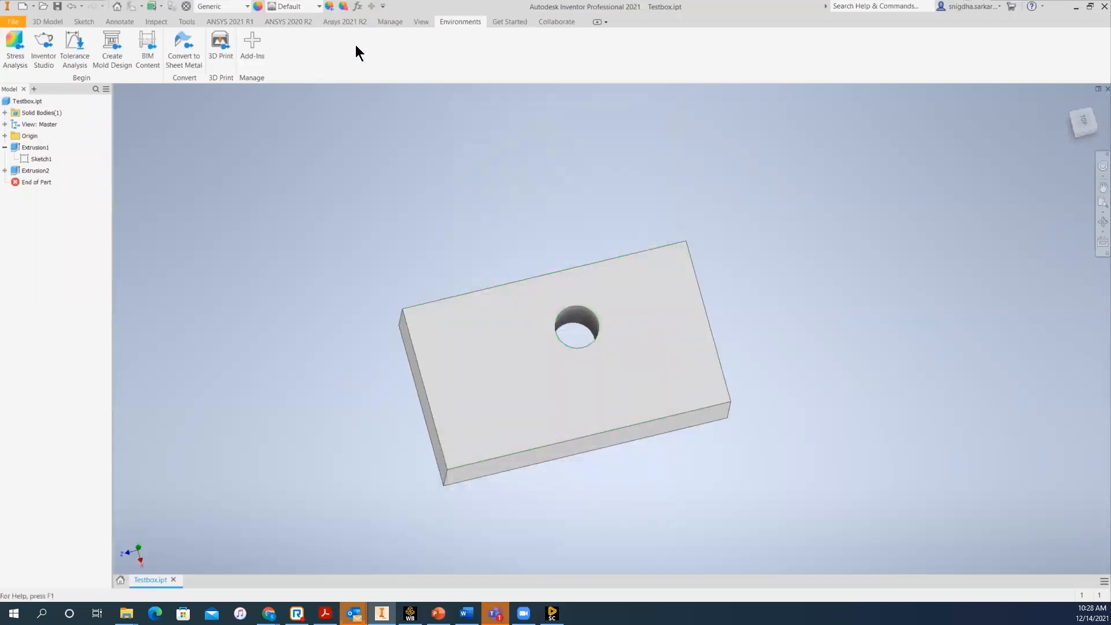
Open the part's parameters table and set the extrusion parameter DS_L to 3 in
{"action": "left_click", "coordinate": [383, 23]}
{"action": "middle_click_drag", "start_coordinate": [813, 523], "coordinate": [854, 394]}
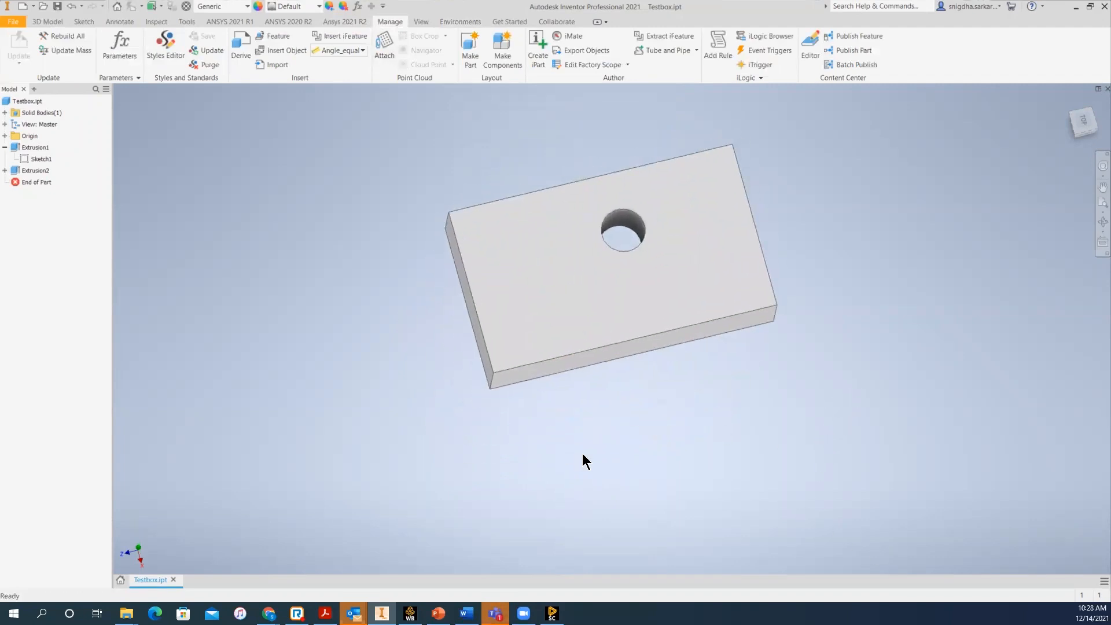
{"action": "middle_click_drag", "start_coordinate": [577, 453], "coordinate": [964, 424], "text": "shift"}
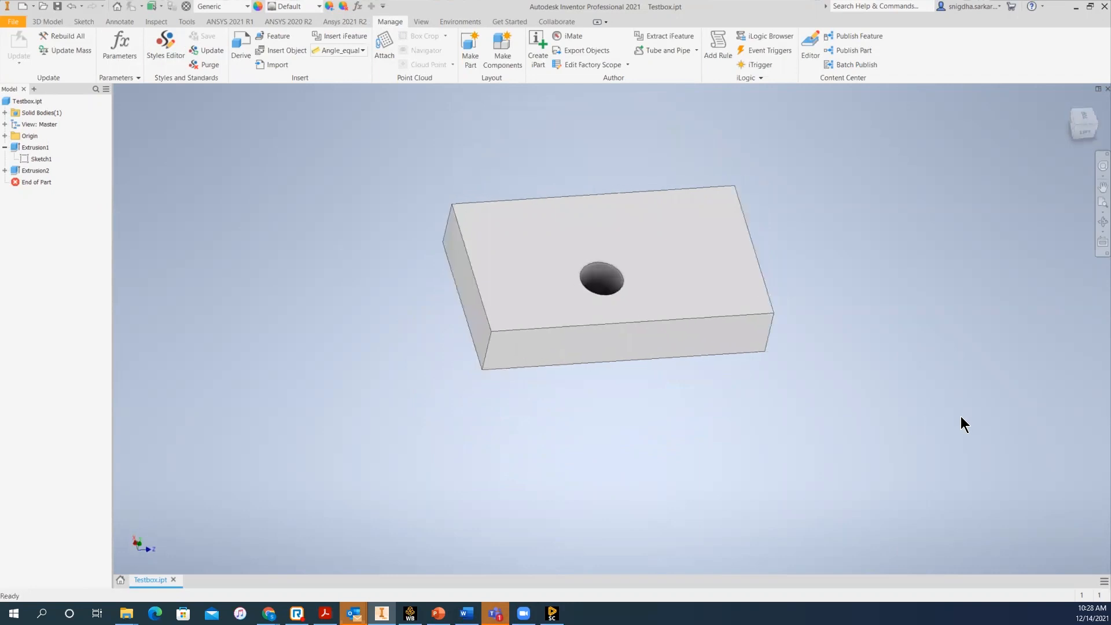
{"action": "left_click", "coordinate": [129, 55]}
{"action": "scroll", "coordinate": [671, 434], "scroll_direction": "up", "scroll_amount": 3}
{"action": "scroll", "coordinate": [662, 401], "scroll_direction": "down", "scroll_amount": 2}
{"action": "scroll", "coordinate": [649, 362], "scroll_direction": "up", "scroll_amount": 3}
{"action": "scroll", "coordinate": [644, 345], "scroll_direction": "down", "scroll_amount": 3}
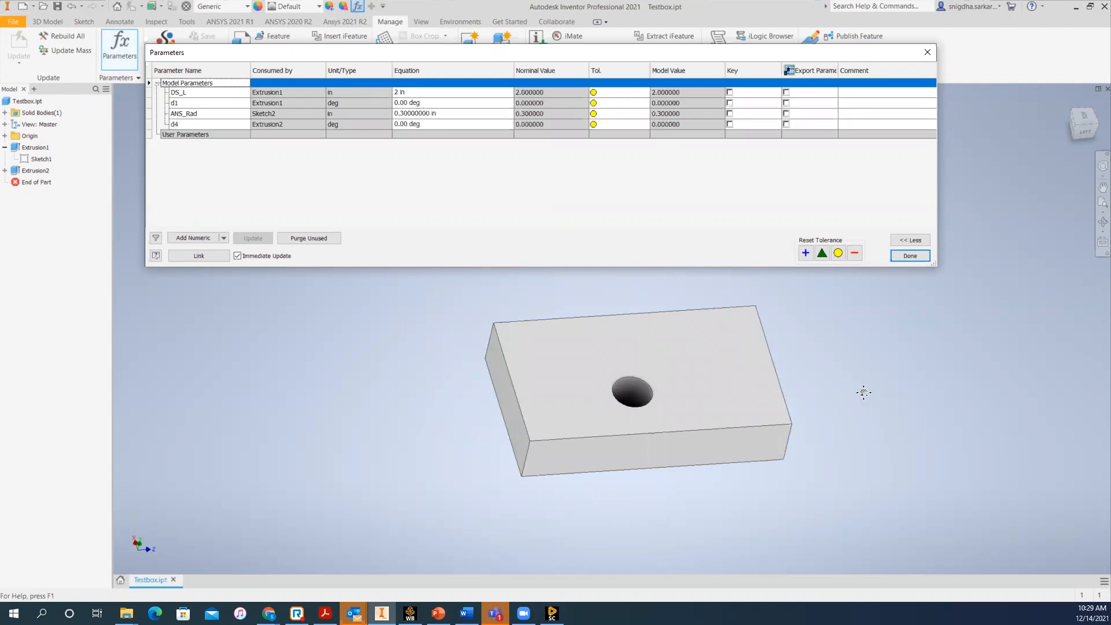
{"action": "middle_click_drag", "start_coordinate": [863, 392], "coordinate": [803, 379]}
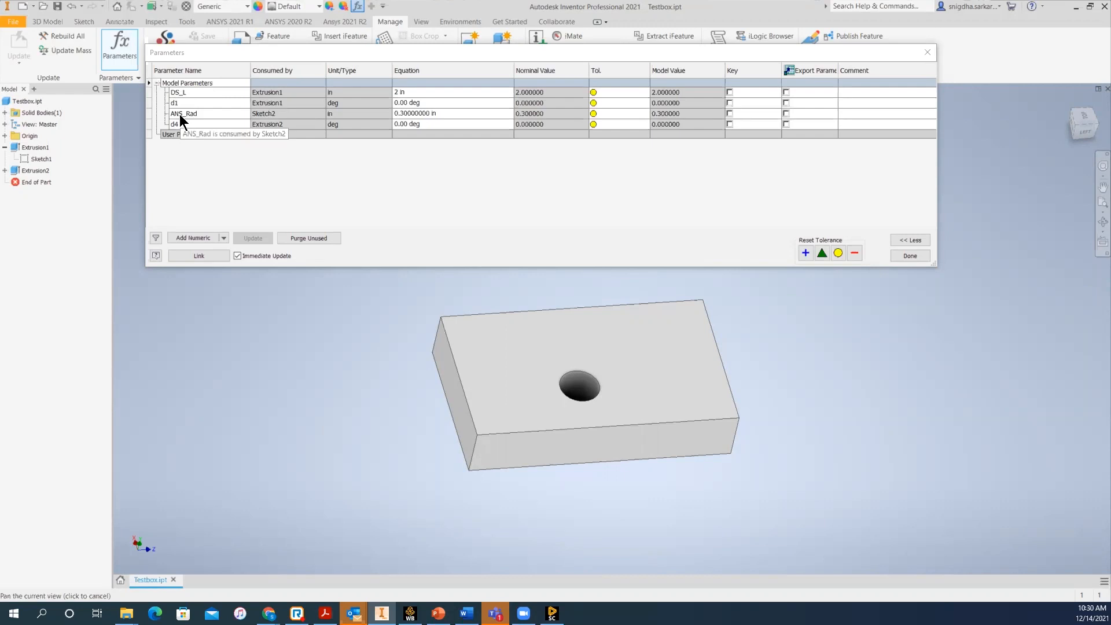
{"action": "left_click", "coordinate": [402, 91]}
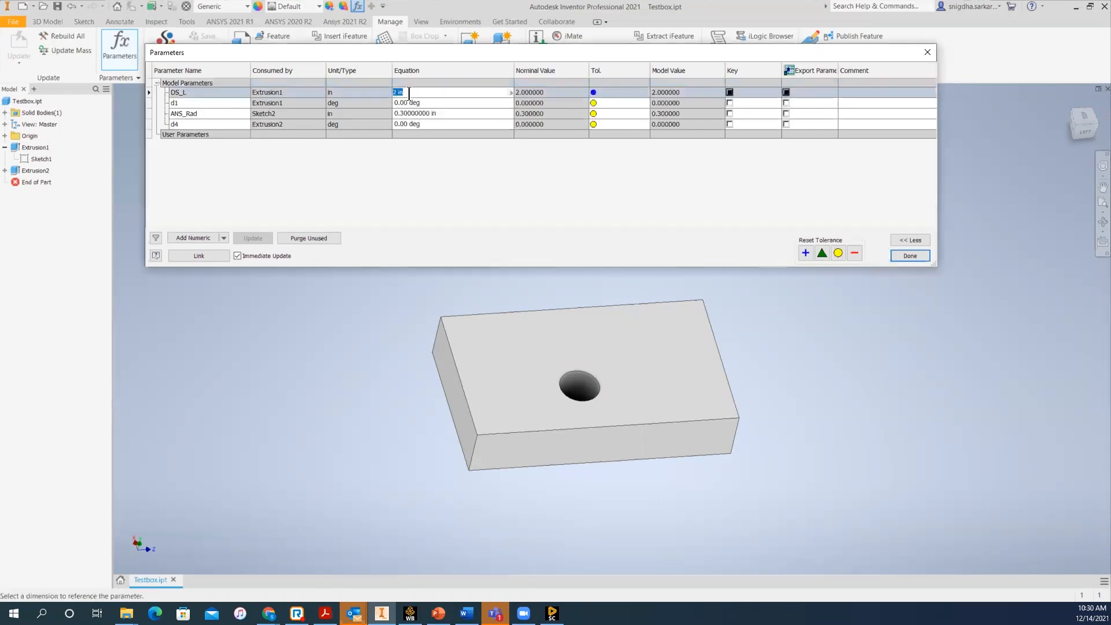
{"action": "type", "text": "3"}
{"action": "key", "text": "Return"}
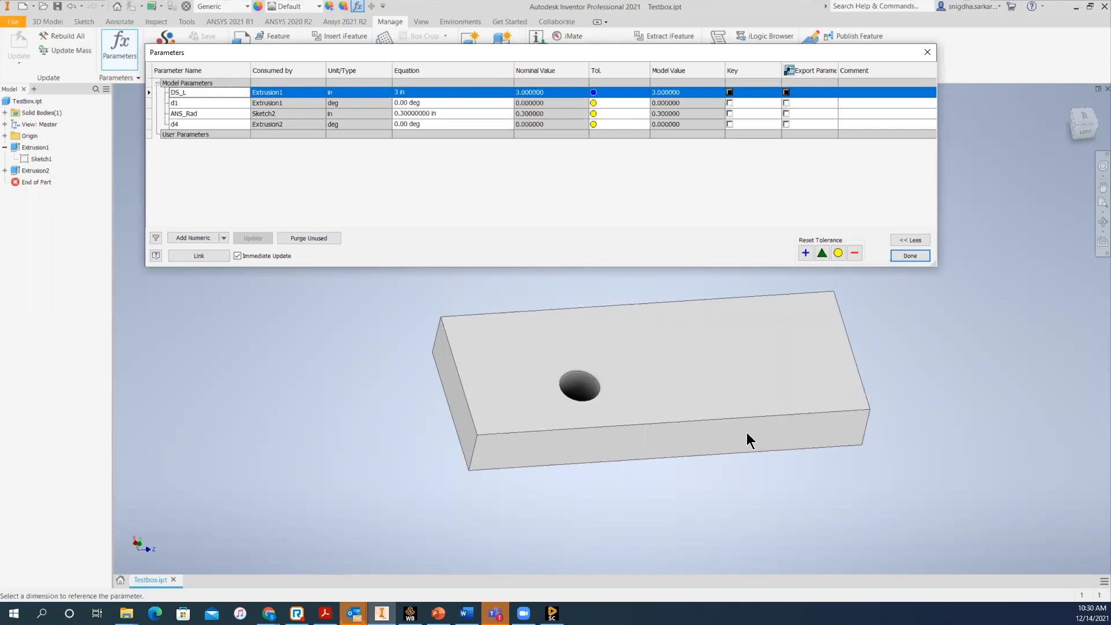
Set the hole parameter ANS_Rad to 0.4 in and close the parameters table
{"action": "left_click", "coordinate": [403, 113]}
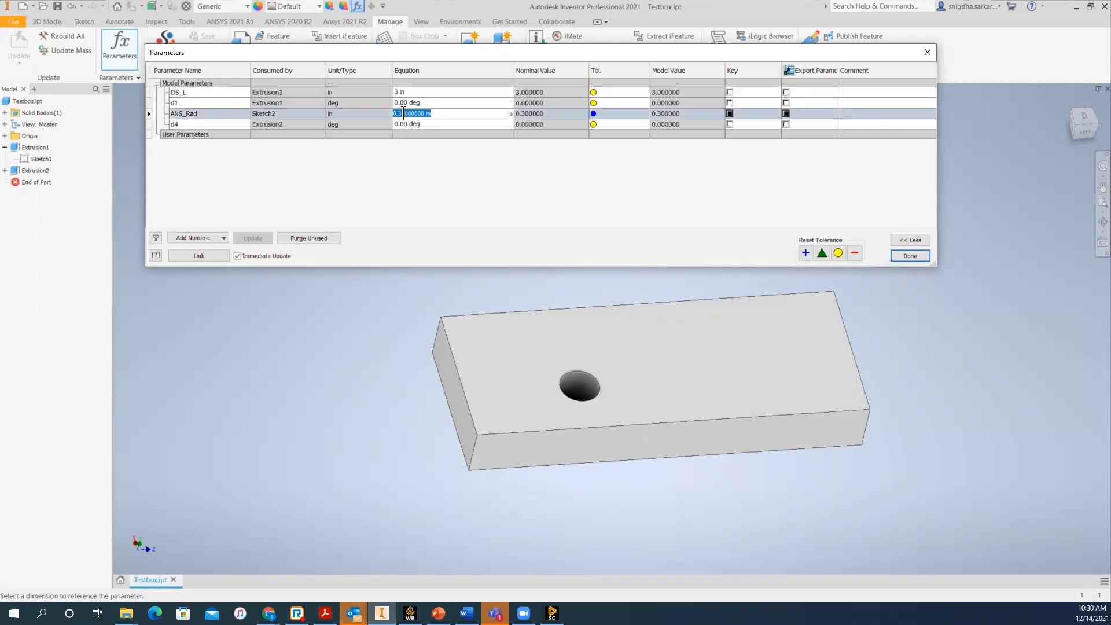
{"action": "type", "text": "0.4"}
{"action": "key", "text": "Return"}
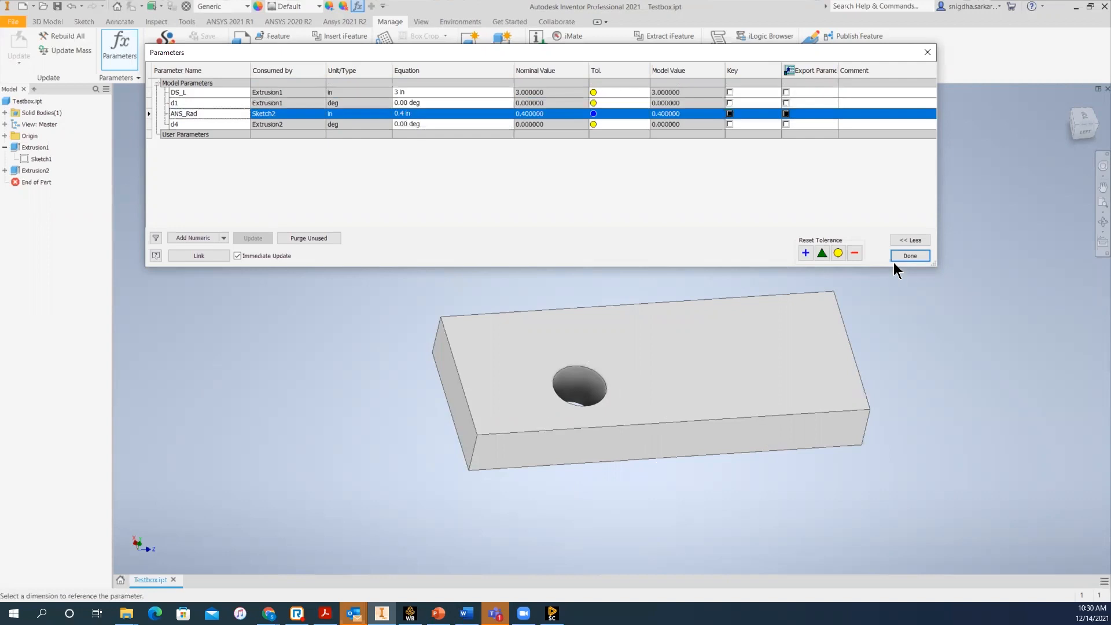
{"action": "left_click", "coordinate": [909, 255]}
{"action": "scroll", "coordinate": [578, 207], "scroll_direction": "down", "scroll_amount": 3}
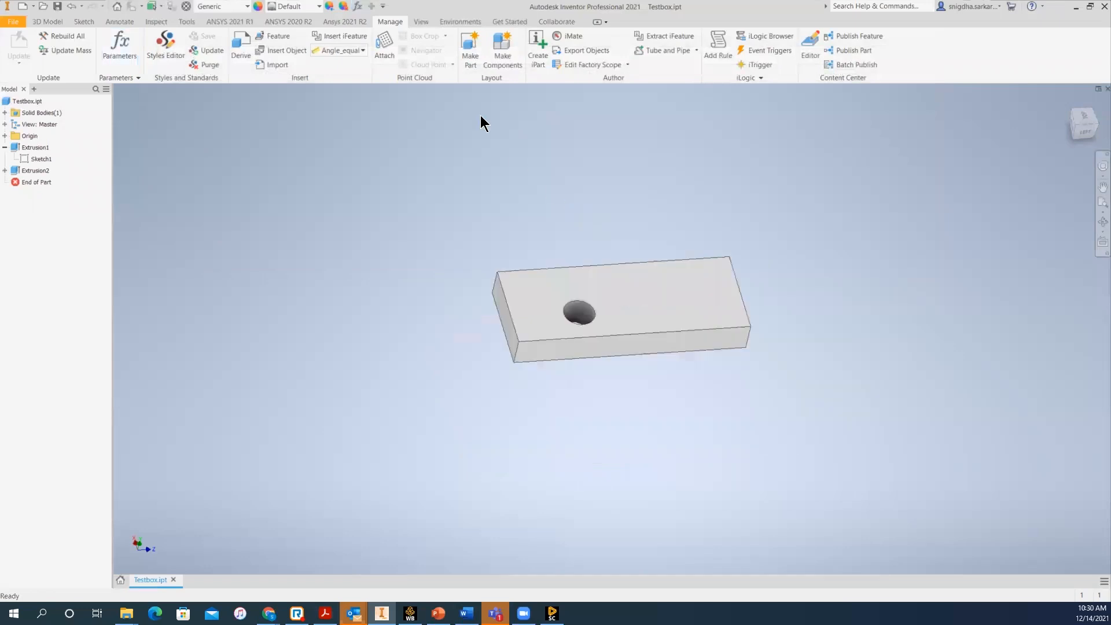
Show Inventor's Ansys 2021 R2 tools, then close the open SpaceClaim and Workbench sessions
{"action": "left_click", "coordinate": [358, 23]}
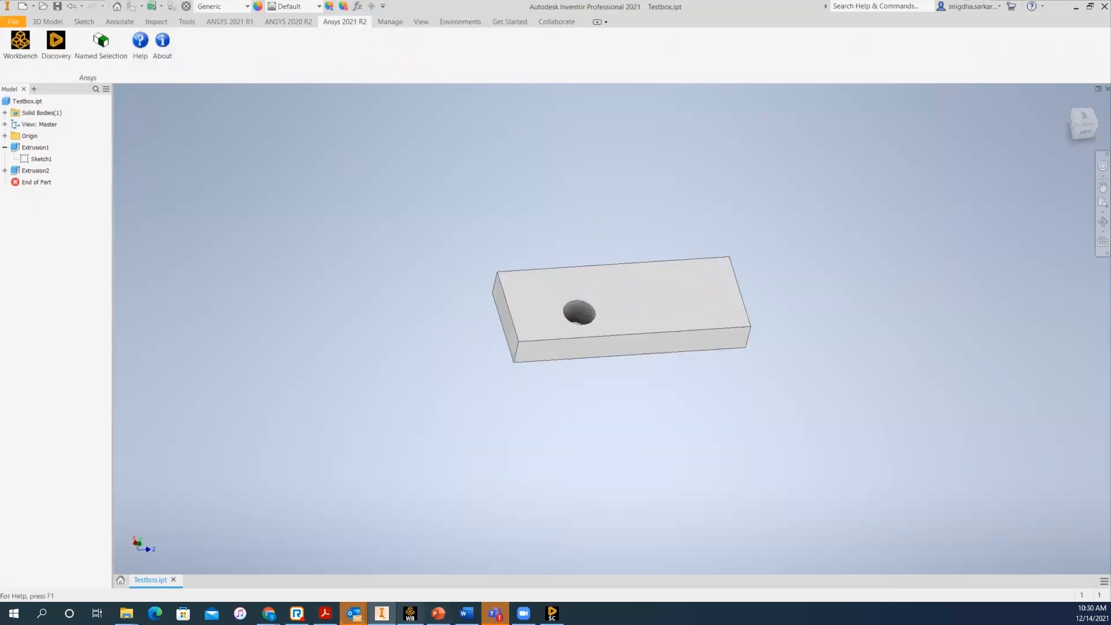
{"action": "left_click", "coordinate": [551, 613]}
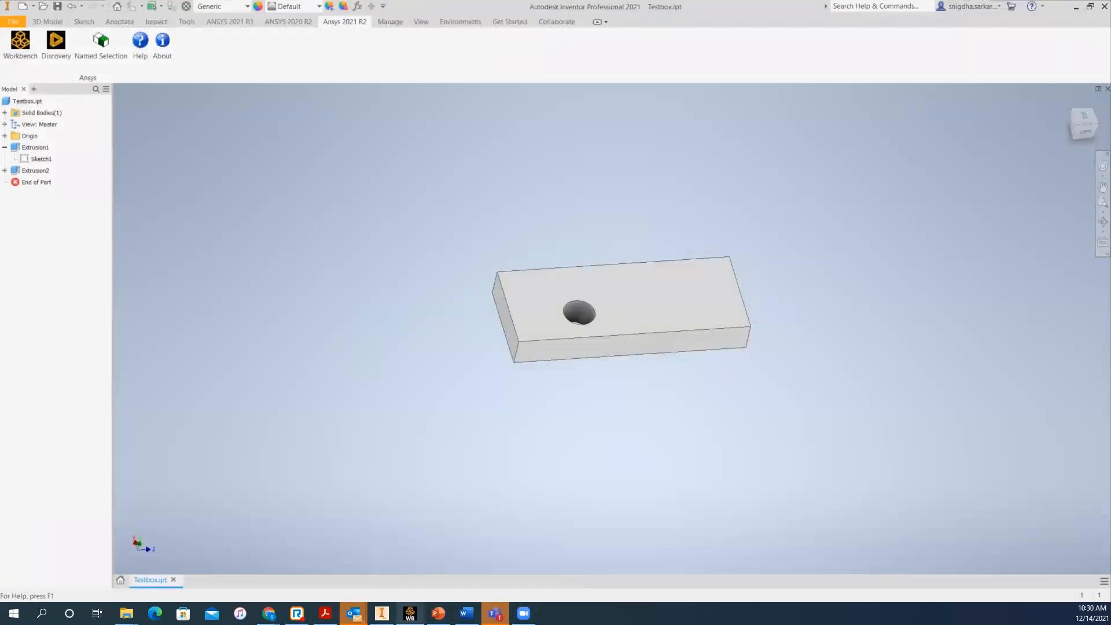
{"action": "left_click", "coordinate": [407, 609]}
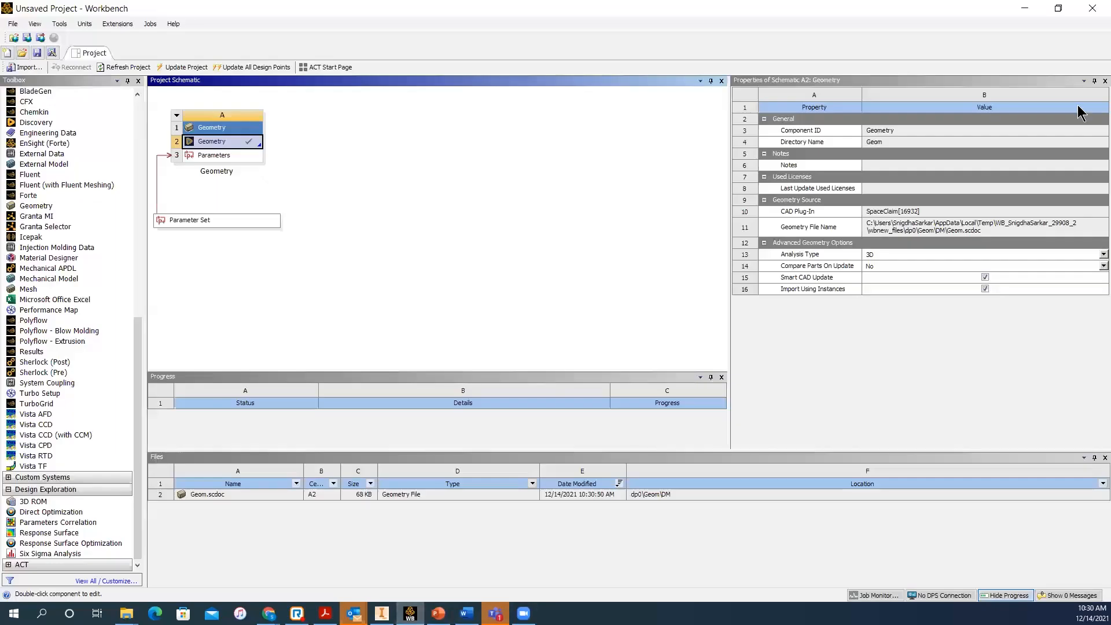
{"action": "left_click", "coordinate": [1092, 8]}
{"action": "left_click", "coordinate": [565, 328]}
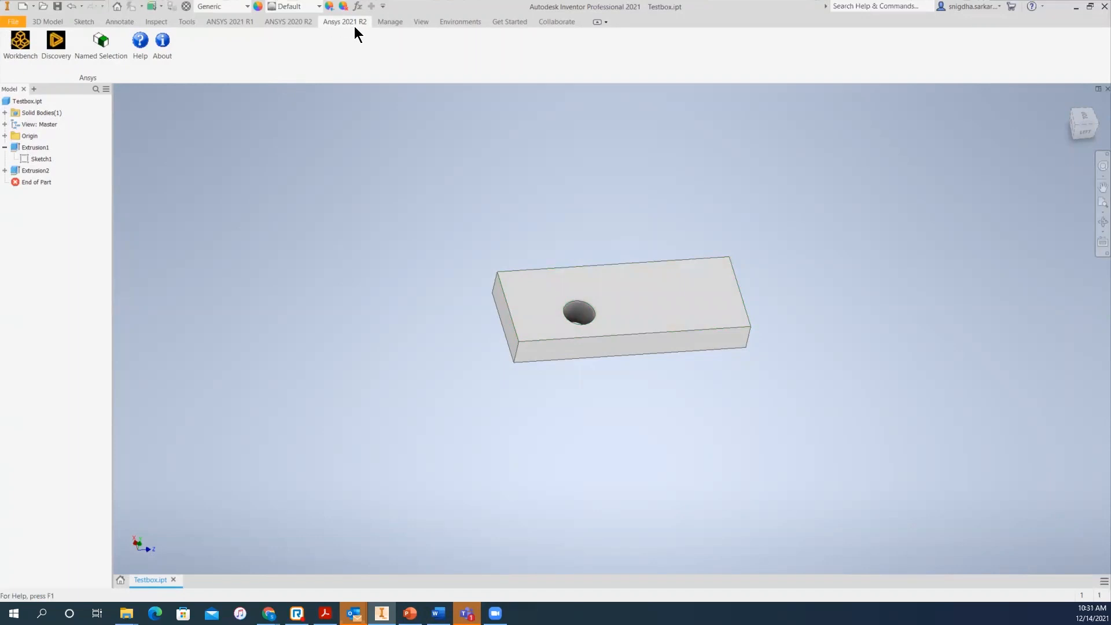
Launch Workbench from Inventor with the Testbox part and open its geometry cell in SpaceClaim
{"action": "left_click", "coordinate": [32, 54]}
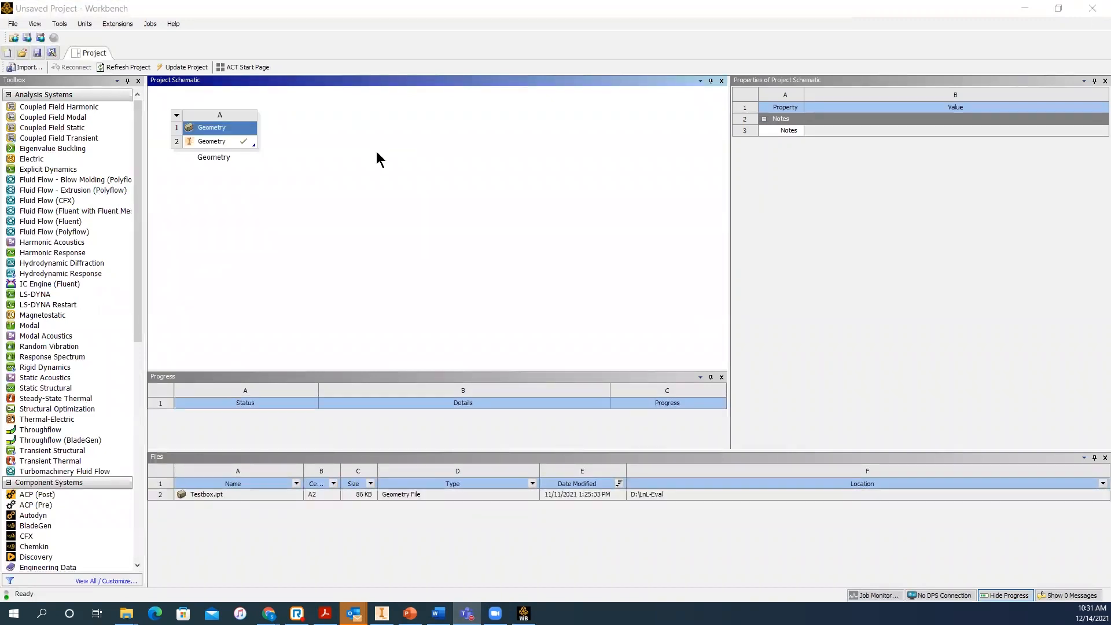
{"action": "double_click", "coordinate": [203, 142]}
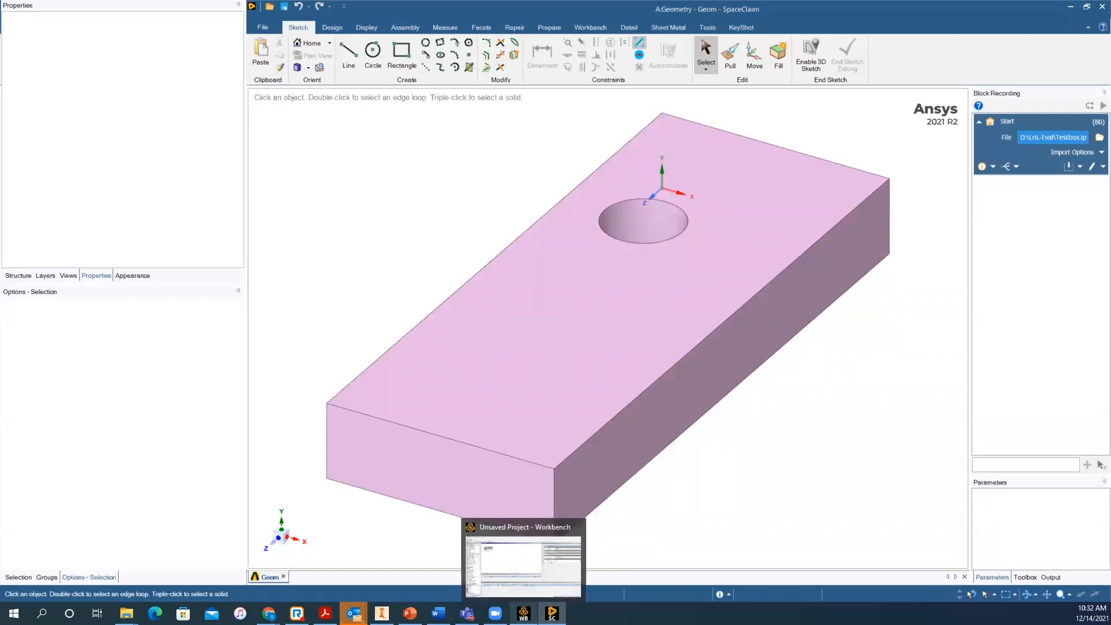
Switch to Workbench and check the preferred geometry editor choices in the Geometry Import options, leaving the setting as it is
{"action": "left_click", "coordinate": [523, 558]}
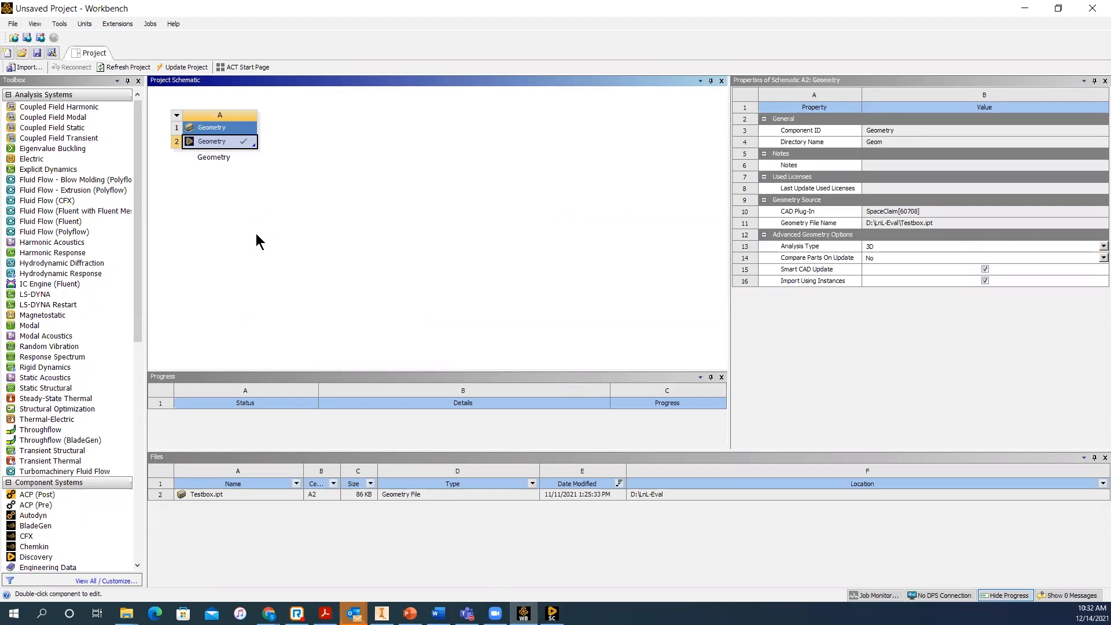
{"action": "left_click", "coordinate": [62, 25]}
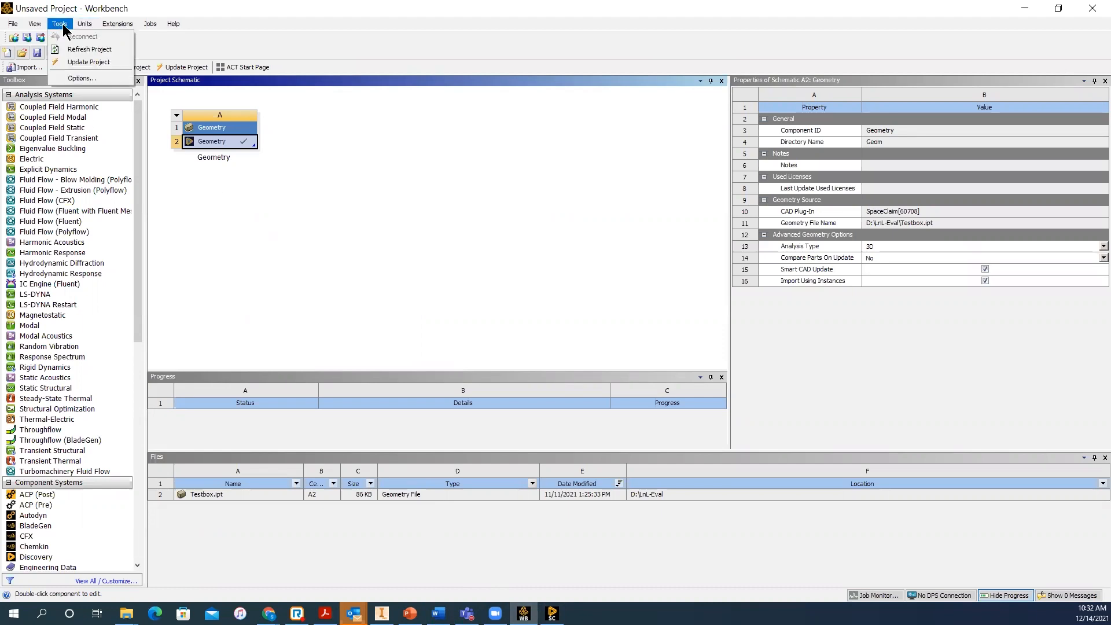
{"action": "left_click", "coordinate": [82, 78]}
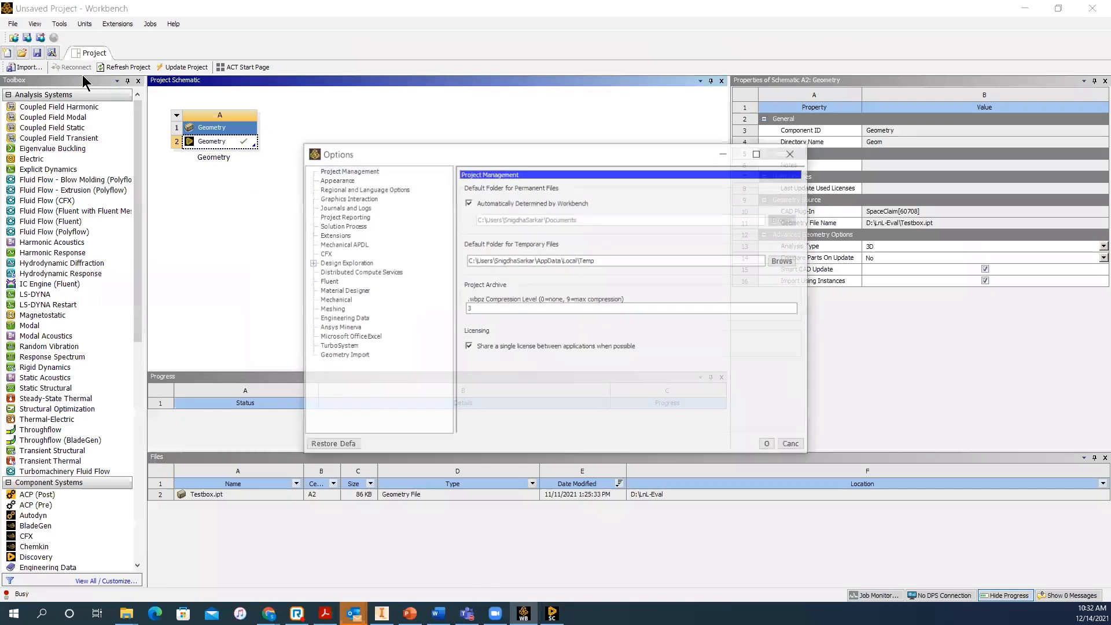
{"action": "left_click", "coordinate": [344, 356]}
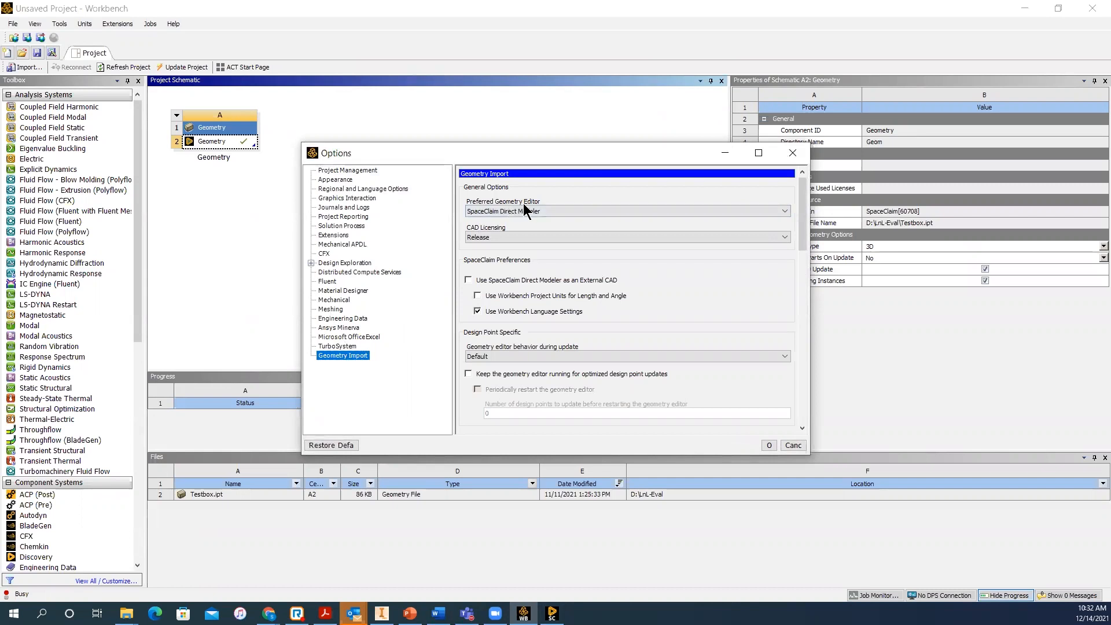
{"action": "left_click", "coordinate": [784, 212]}
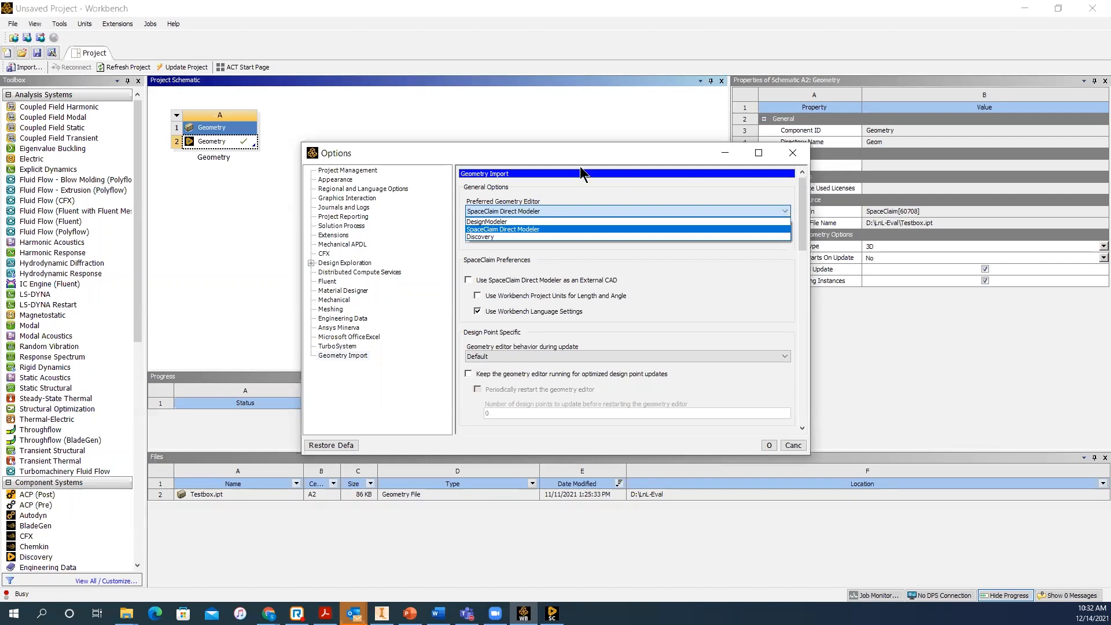
{"action": "left_click", "coordinate": [792, 151]}
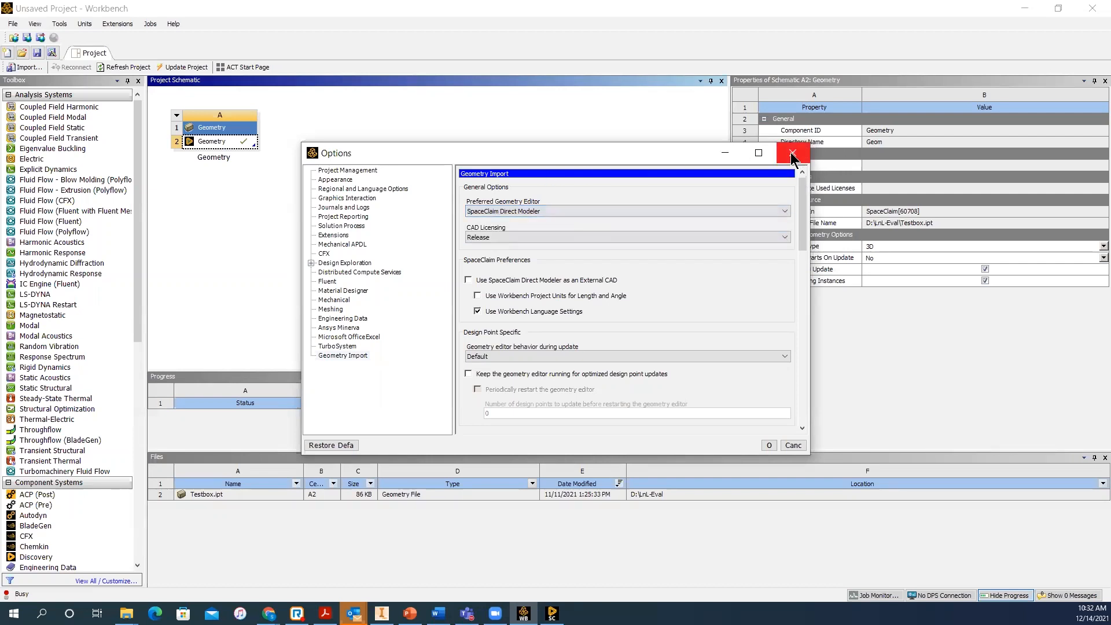
{"action": "left_click", "coordinate": [791, 151]}
Return to SpaceClaim and expose the imported CAD parameters ANS_Rad and DS_L from the Start block
{"action": "left_click", "coordinate": [552, 613]}
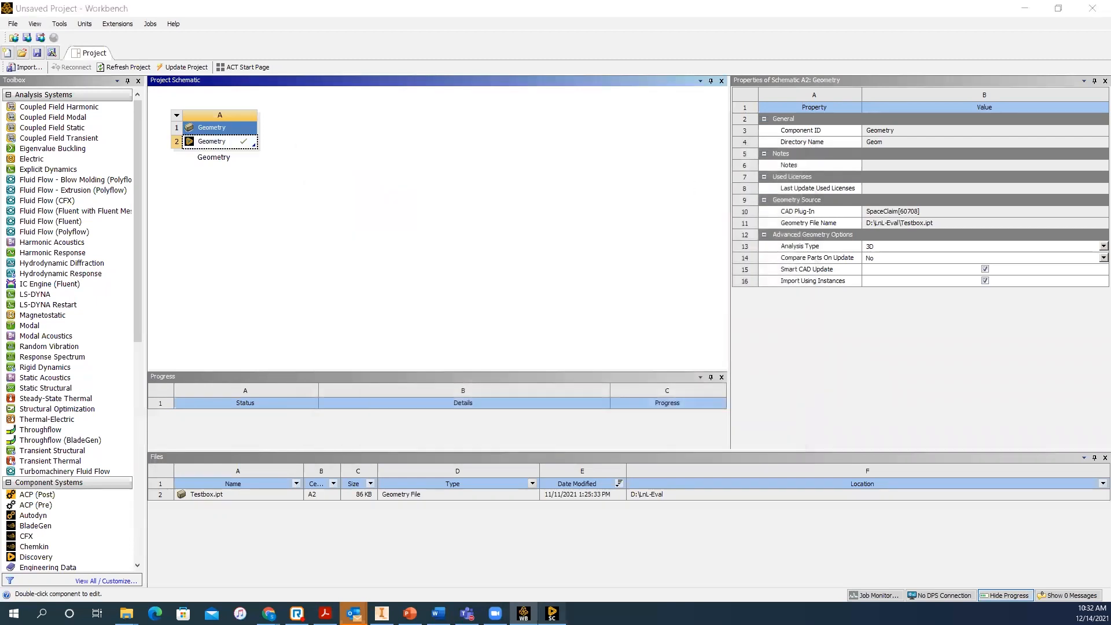
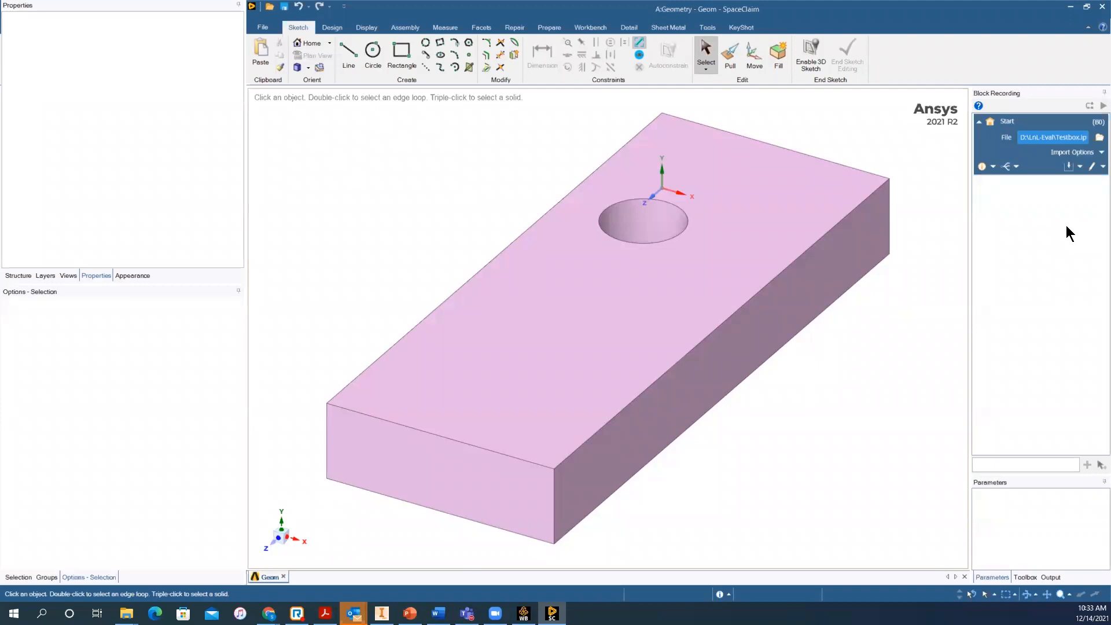
{"action": "left_click", "coordinate": [1009, 169]}
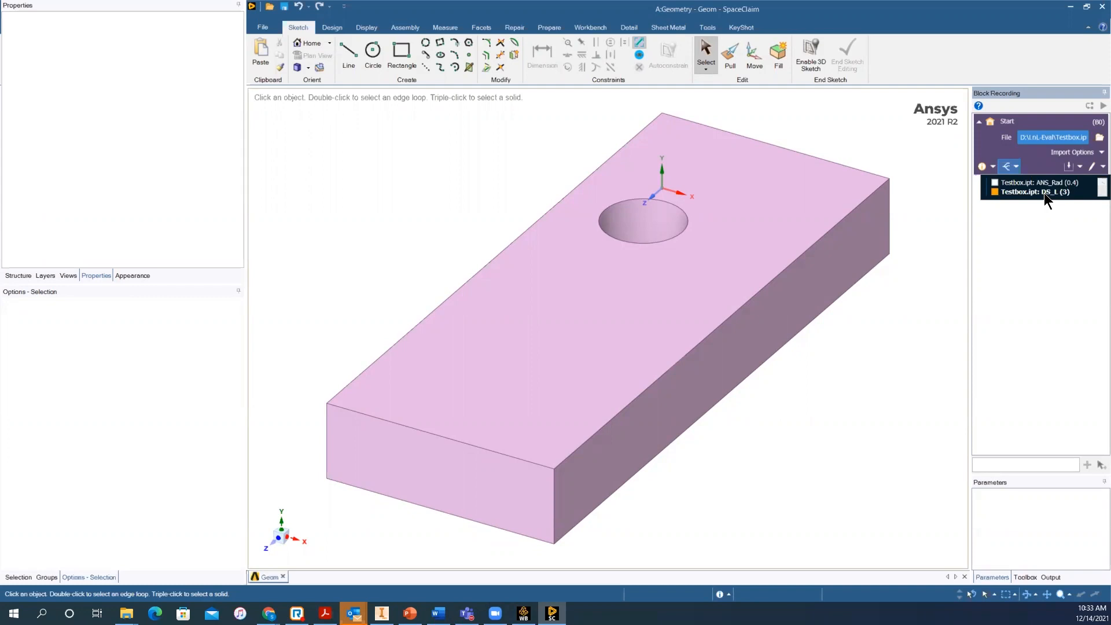
{"action": "left_click", "coordinate": [996, 183]}
{"action": "left_click", "coordinate": [994, 193]}
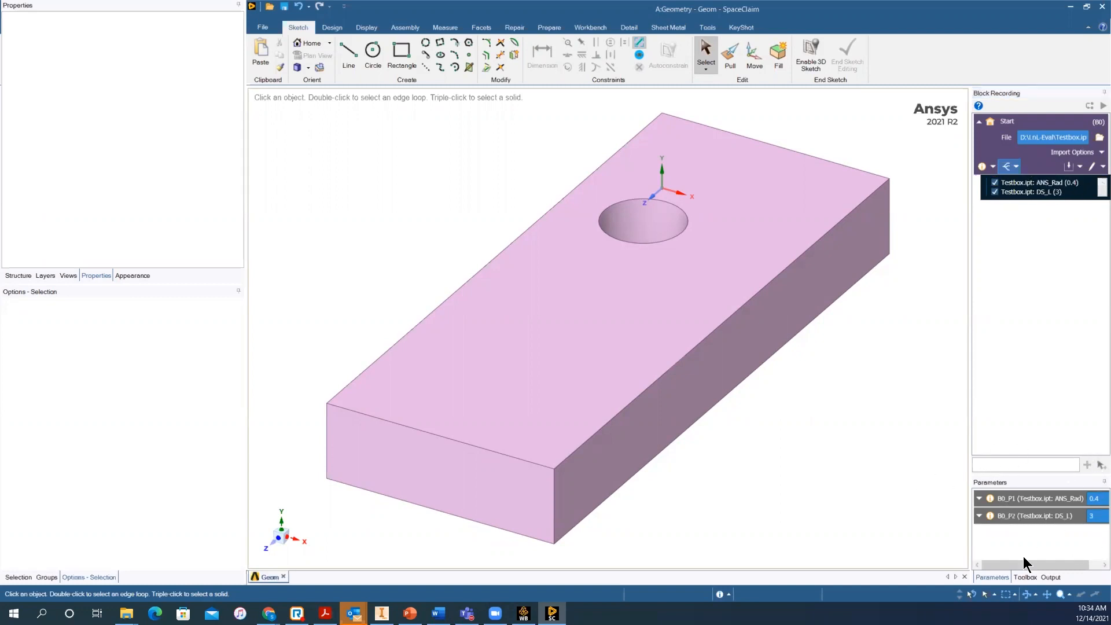
Check the Parameter Set linked to the geometry system in Workbench against the parameters in SpaceClaim
{"action": "mouse_move", "coordinate": [524, 613]}
{"action": "left_click", "coordinate": [523, 564]}
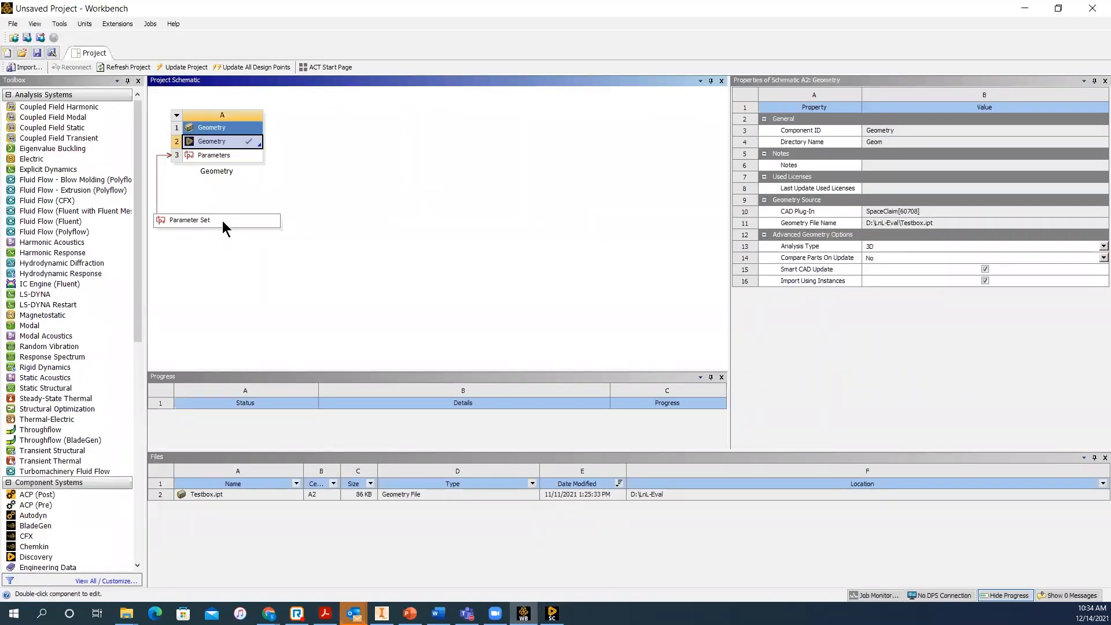
{"action": "left_click", "coordinate": [552, 613]}
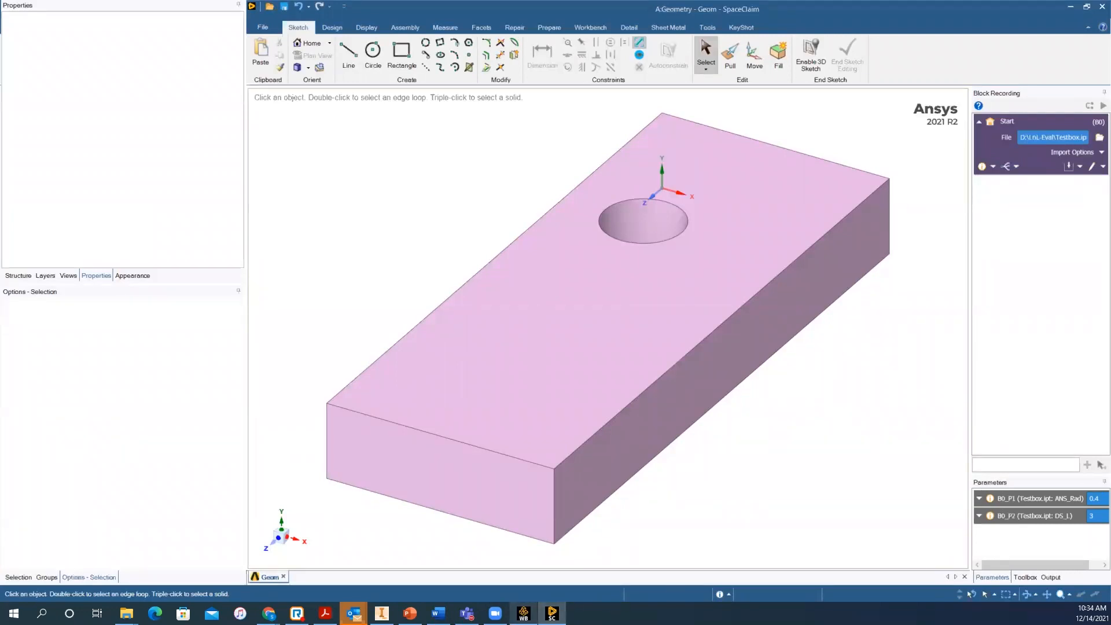
{"action": "left_click", "coordinate": [524, 613]}
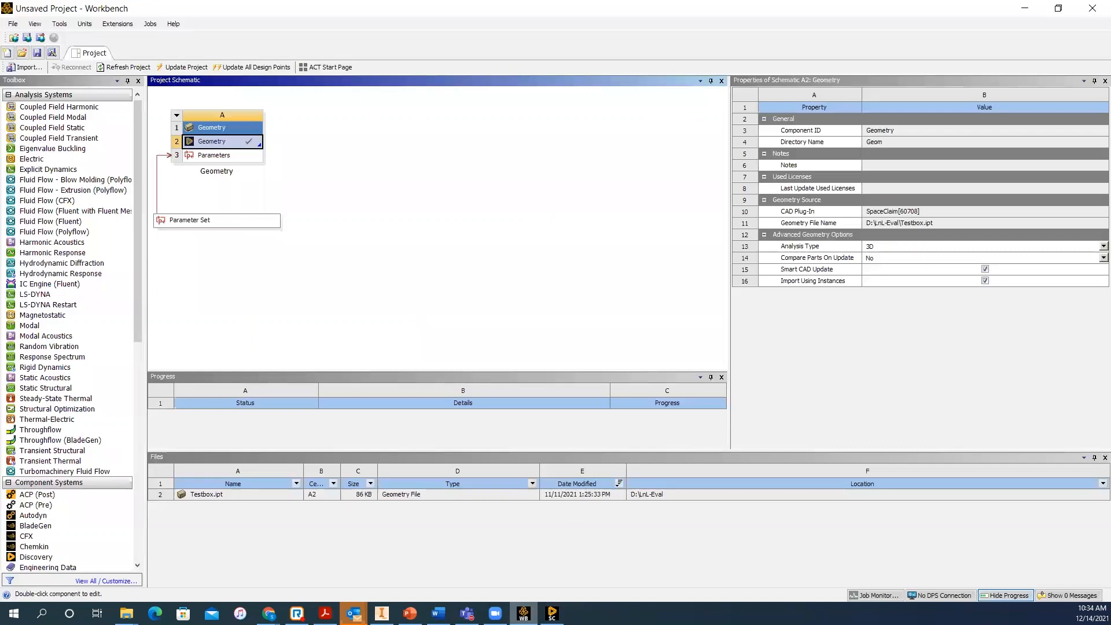
{"action": "left_click", "coordinate": [551, 613]}
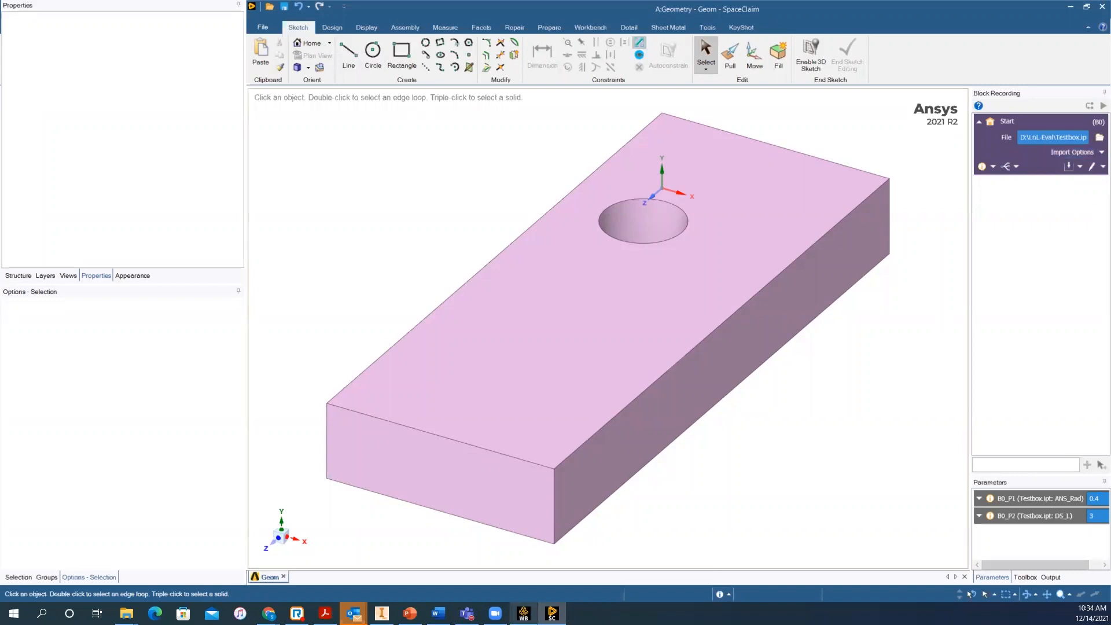
{"action": "left_click", "coordinate": [523, 613]}
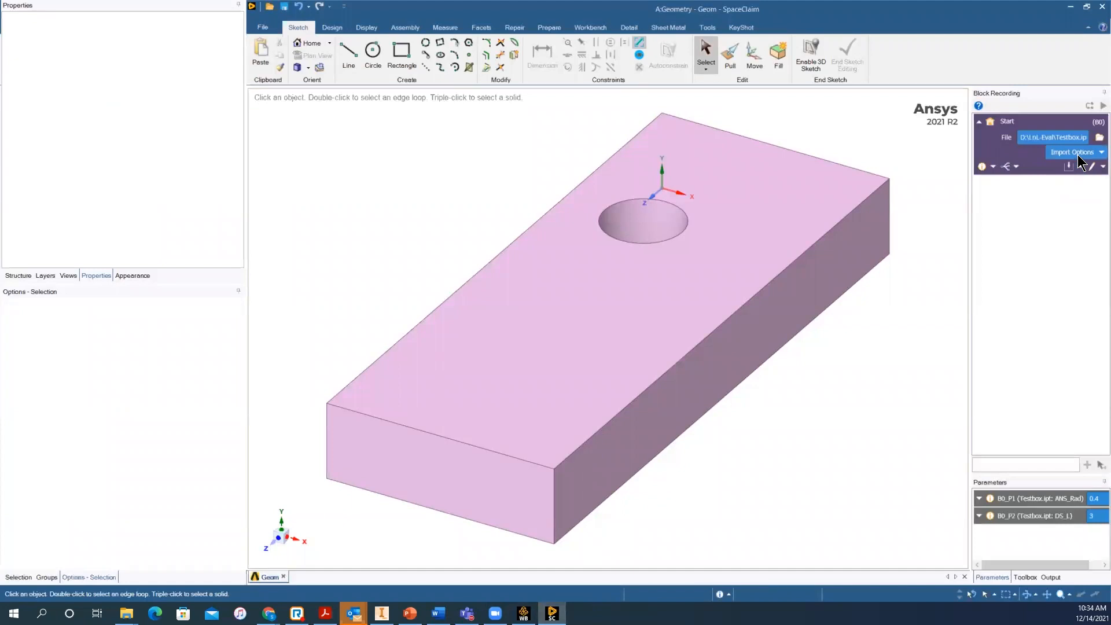
Review the Start block's import options in SpaceClaim, including the parameter key
{"action": "left_click", "coordinate": [1077, 154]}
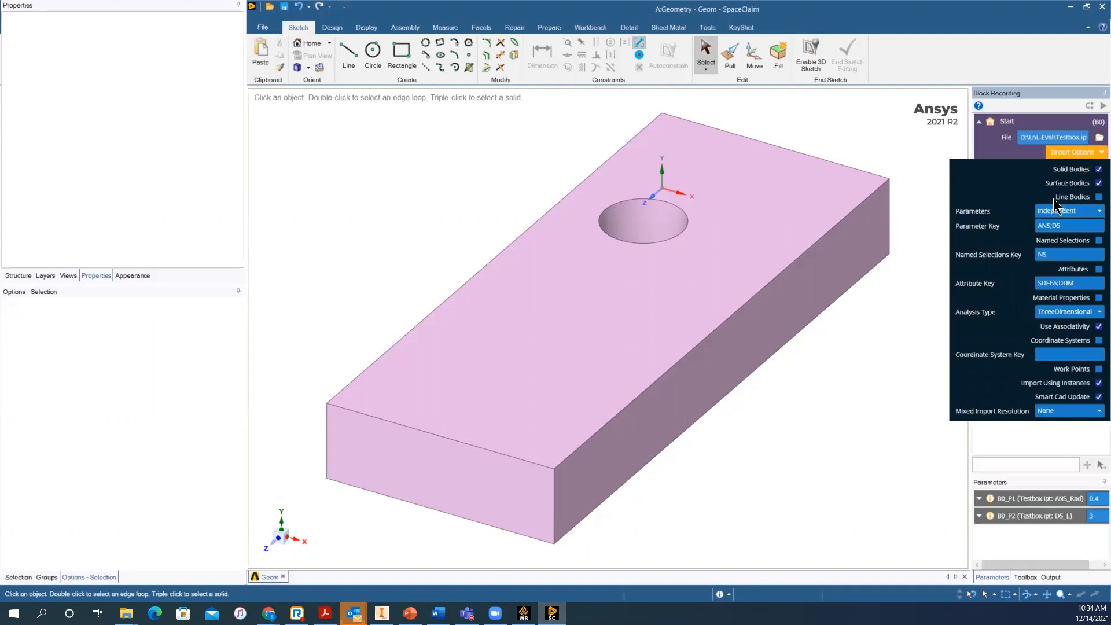
{"action": "left_click", "coordinate": [861, 424]}
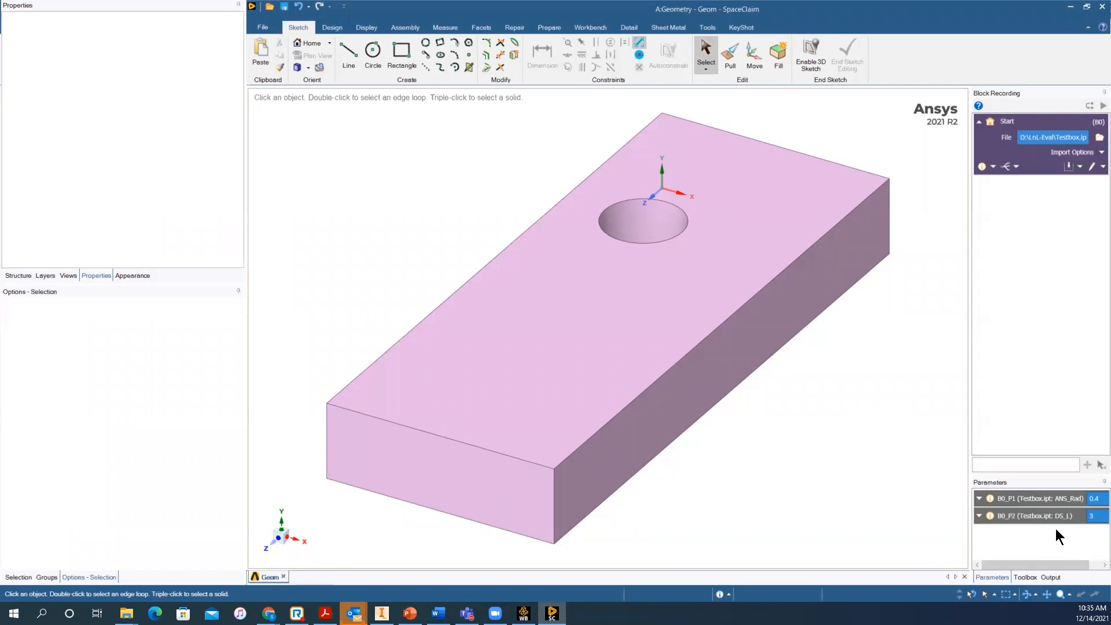
Set the DS_L parameter to 2 and apply the change to the model through the block recording
{"action": "left_click", "coordinate": [1101, 515]}
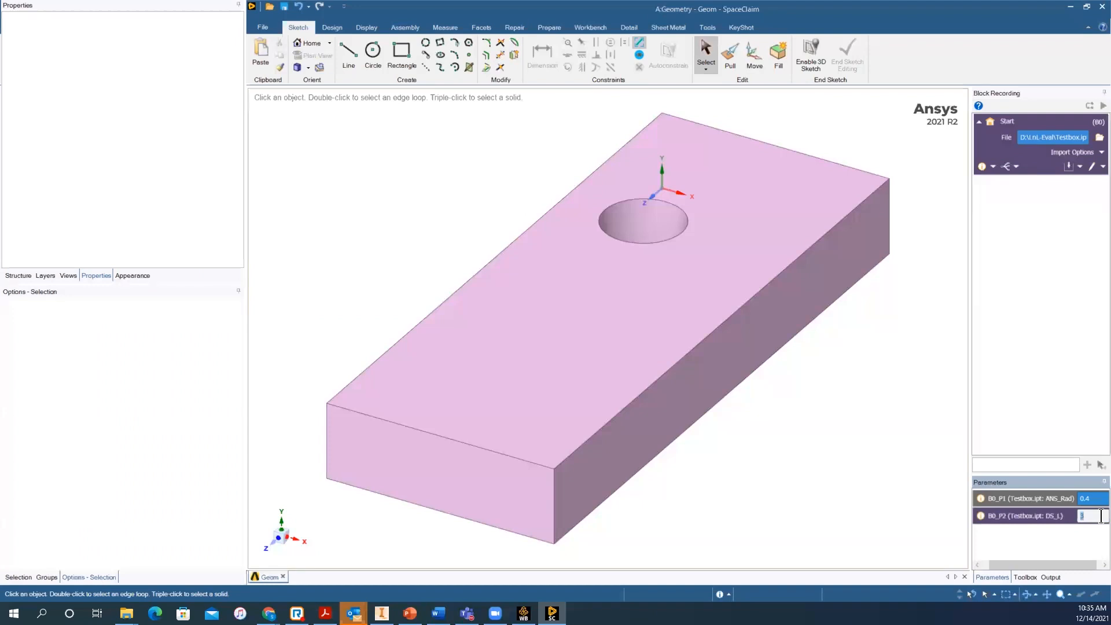
{"action": "type", "text": "2"}
{"action": "left_click", "coordinate": [1092, 107]}
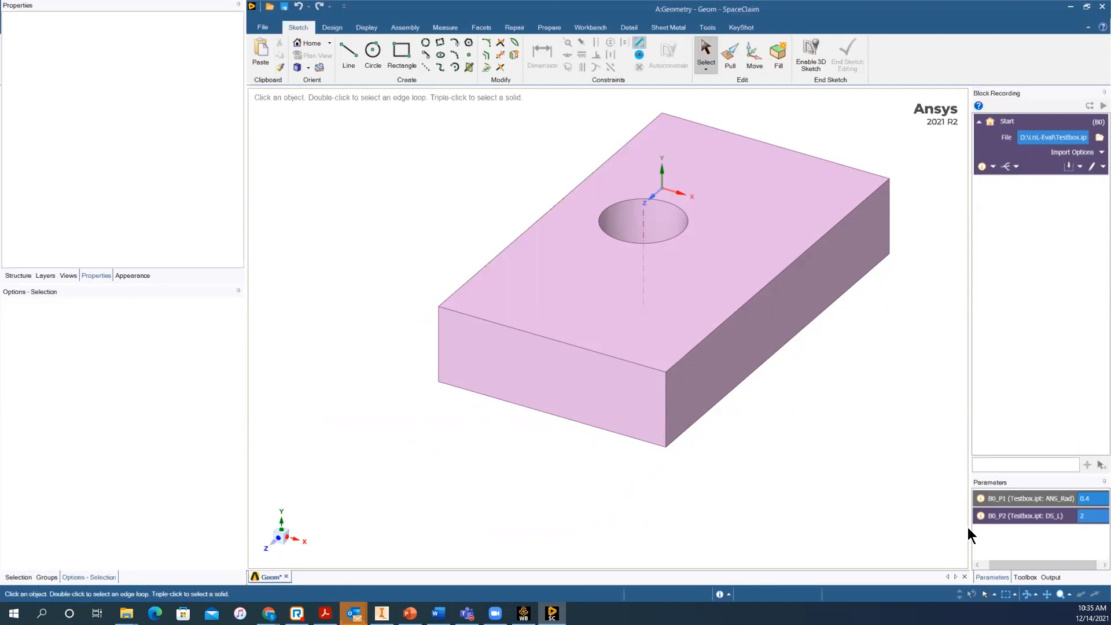
Switch to Inventor, set the hole parameter ANS_Rad to 0.3 in and close the parameters table
{"action": "left_click", "coordinate": [381, 612]}
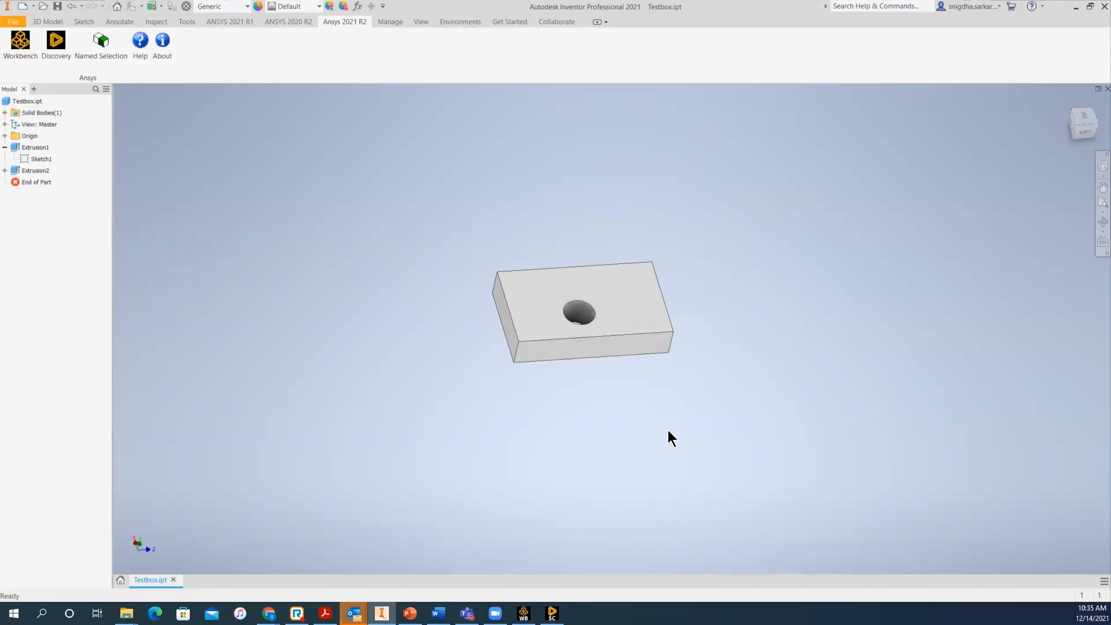
{"action": "left_click", "coordinate": [391, 21]}
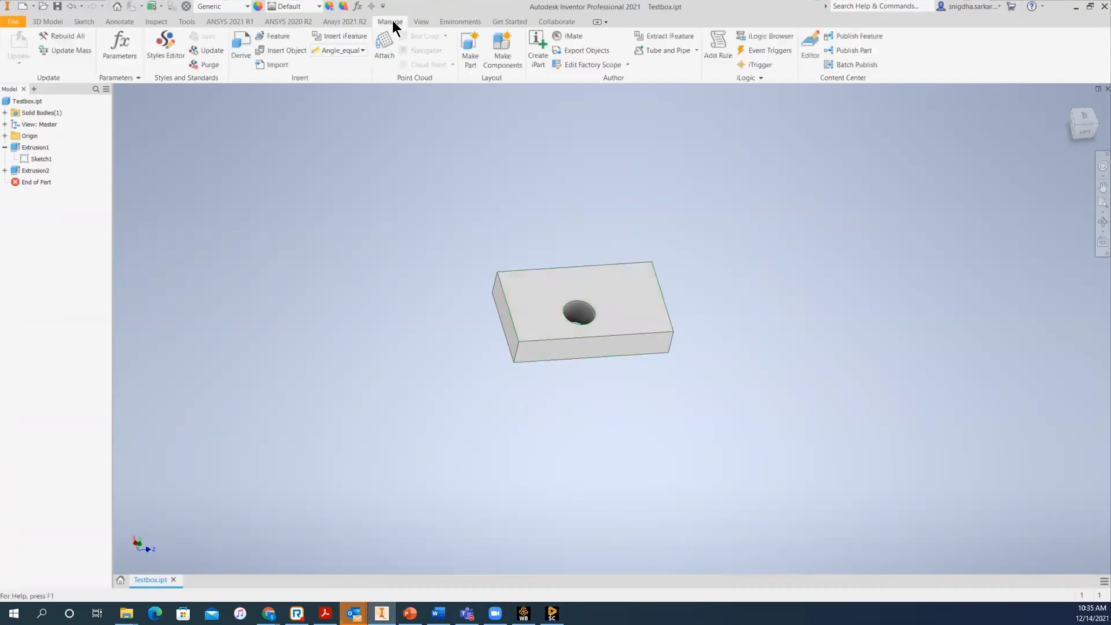
{"action": "left_click", "coordinate": [133, 60]}
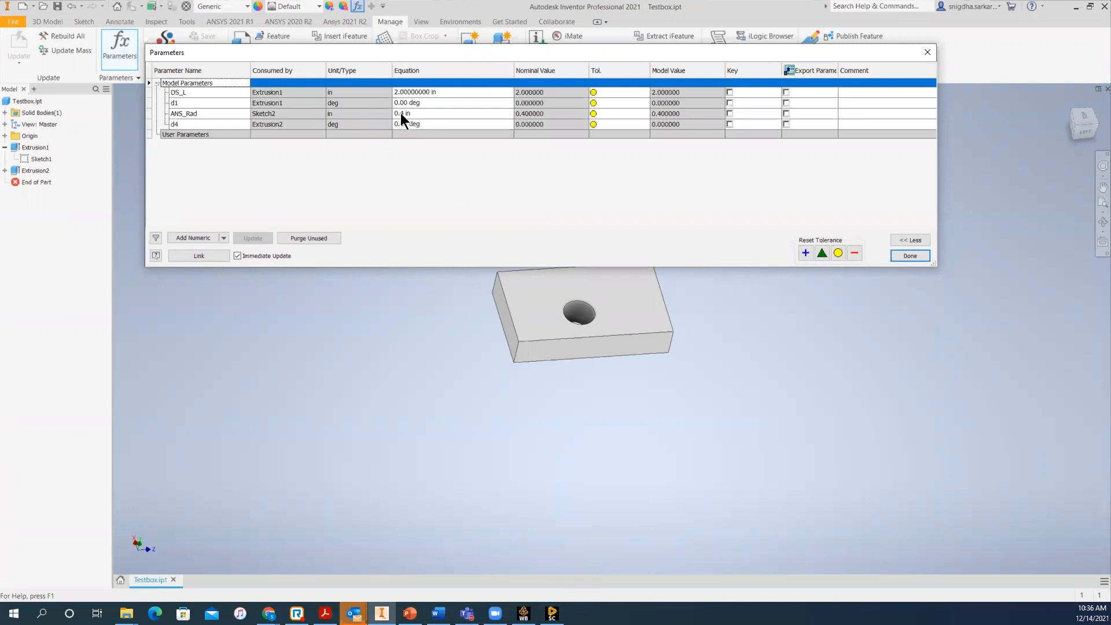
{"action": "left_click", "coordinate": [401, 113]}
{"action": "left_click", "coordinate": [401, 113]}
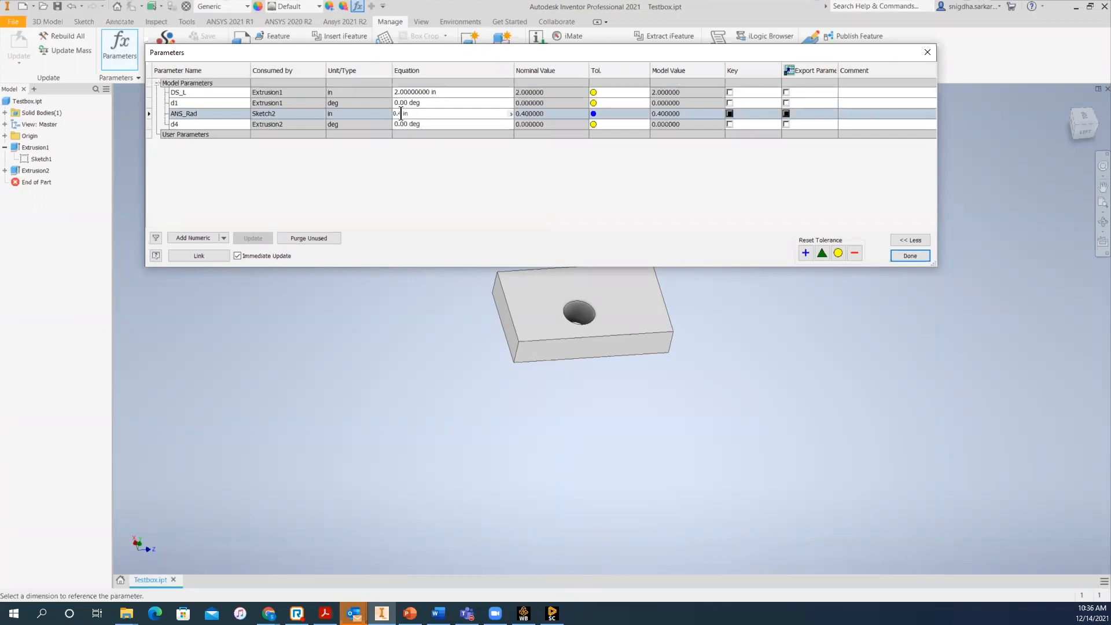
{"action": "key", "text": "BackSpace"}
{"action": "type", "text": "3"}
{"action": "key", "text": "Return"}
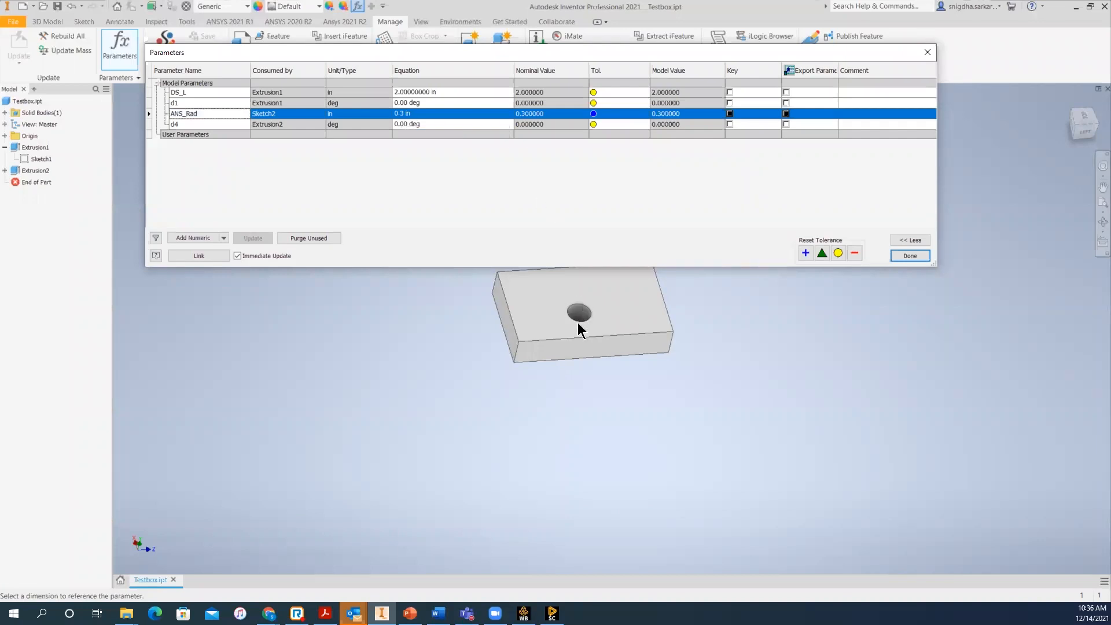
{"action": "left_click", "coordinate": [920, 255]}
Switch to SpaceClaim, update the Start block from the source CAD and compare the model with the part in Inventor
{"action": "left_click", "coordinate": [551, 613]}
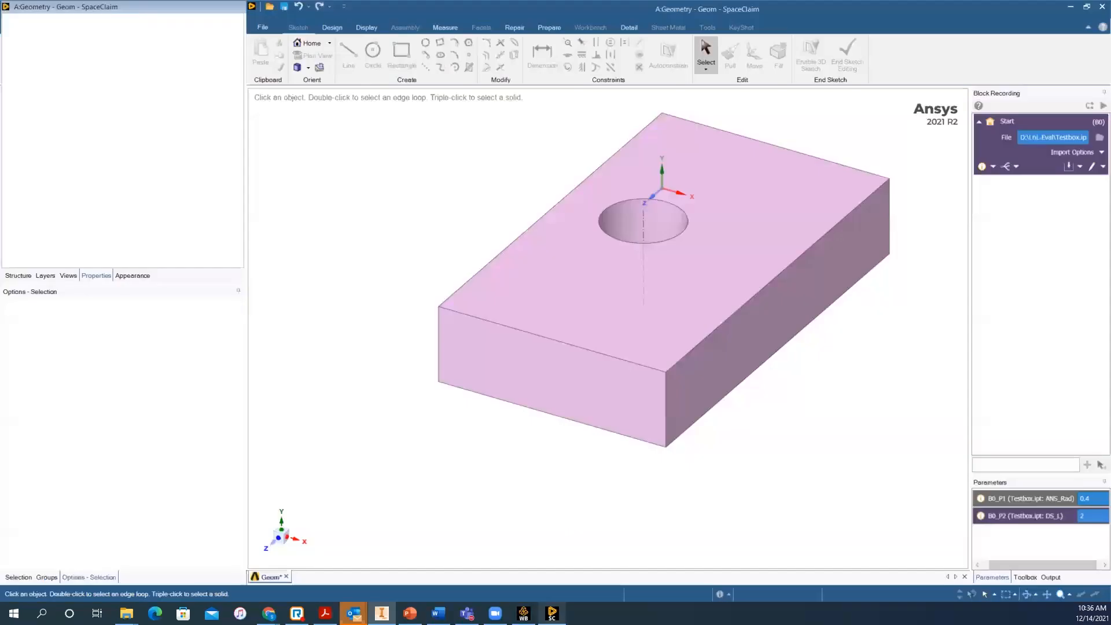
{"action": "middle_click_drag", "start_coordinate": [782, 422], "coordinate": [816, 509]}
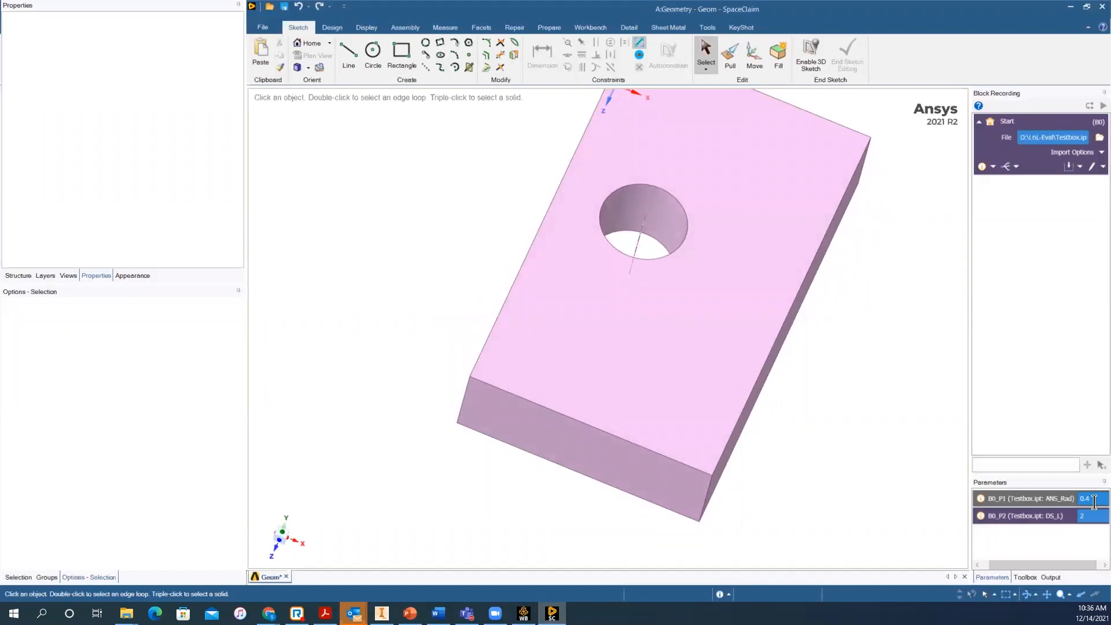
{"action": "right_click", "coordinate": [992, 155]}
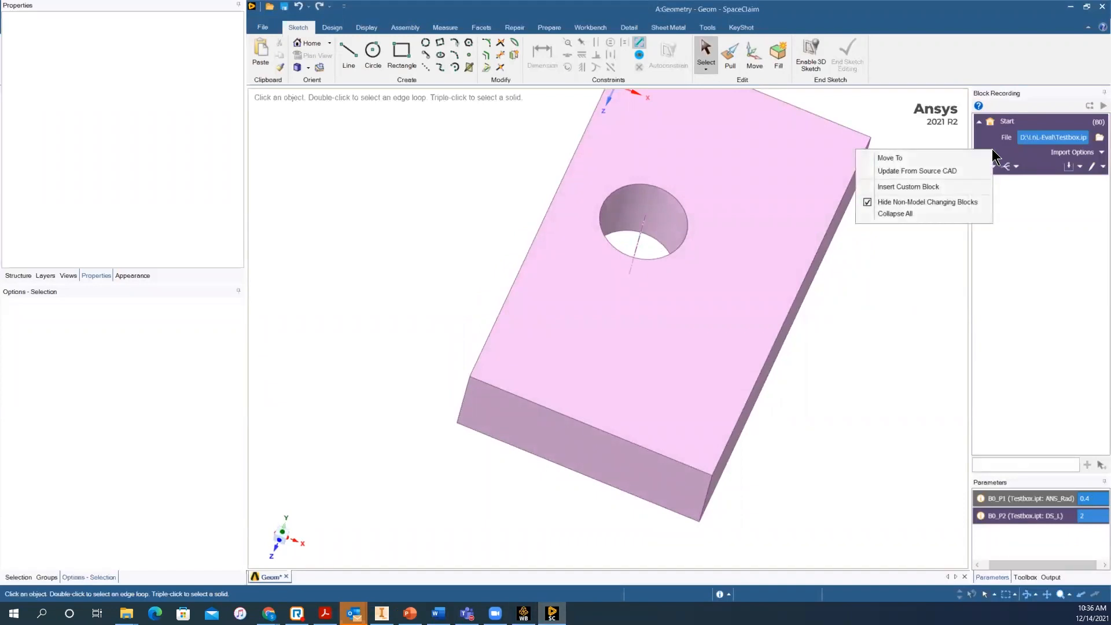
{"action": "left_click", "coordinate": [943, 171]}
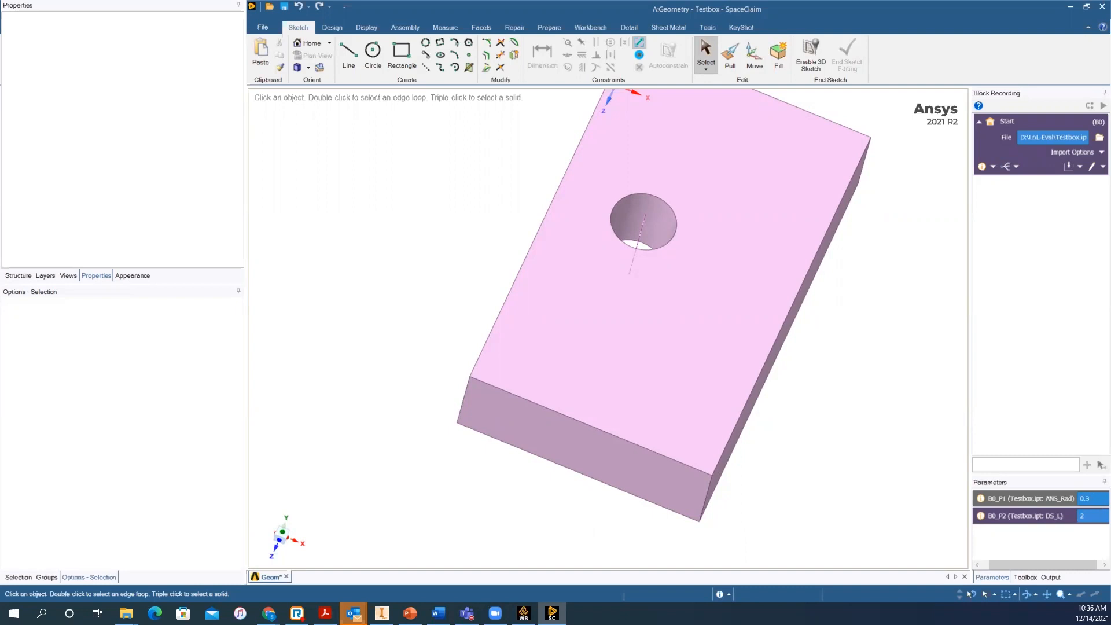
{"action": "left_click", "coordinate": [381, 613]}
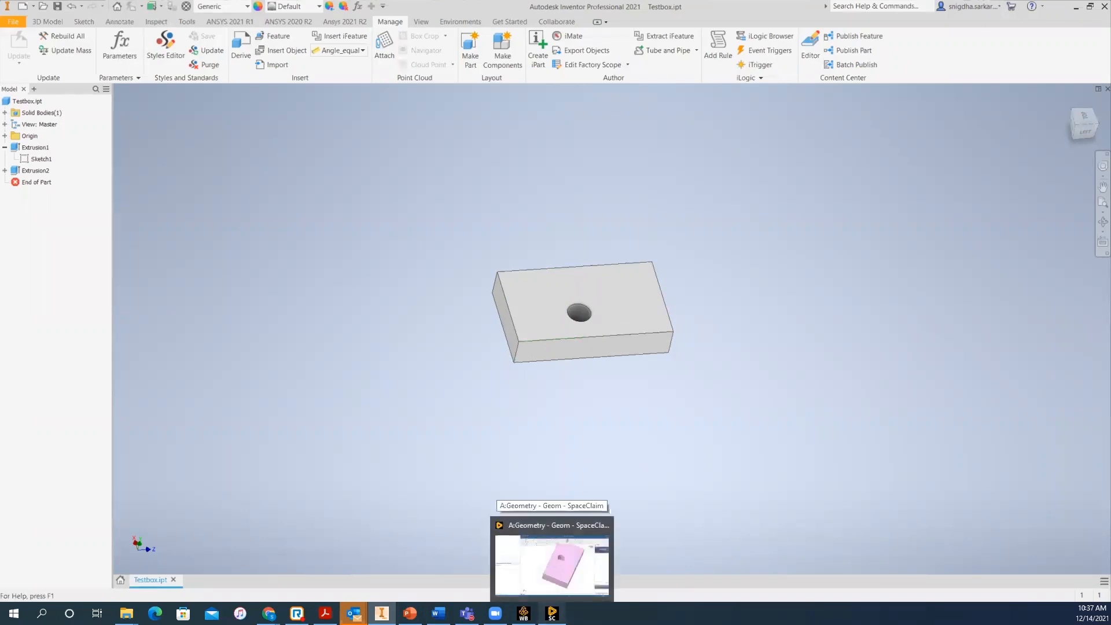
{"action": "left_click", "coordinate": [551, 613]}
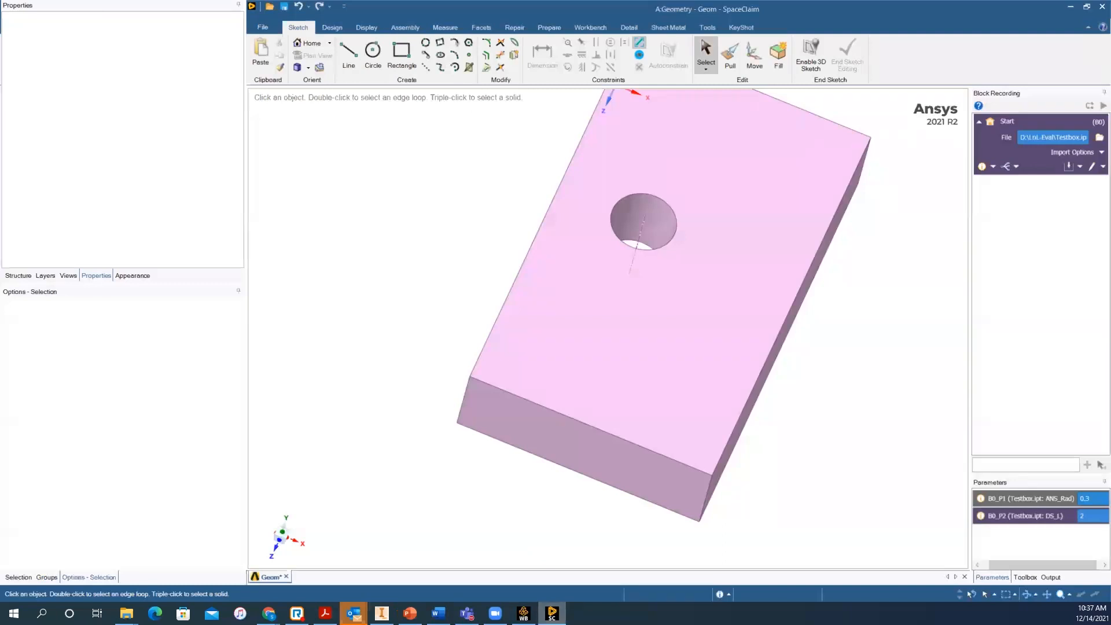
Pull the block's long side face outward by about 11.66 mm and expand the recorded Extrude Face block
{"action": "middle_click_drag", "start_coordinate": [838, 502], "coordinate": [806, 425]}
{"action": "scroll", "coordinate": [795, 432], "scroll_direction": "down", "scroll_amount": 3}
{"action": "left_click", "coordinate": [735, 59]}
{"action": "left_click", "coordinate": [794, 335]}
{"action": "left_click_drag", "start_coordinate": [851, 371], "coordinate": [852, 374]}
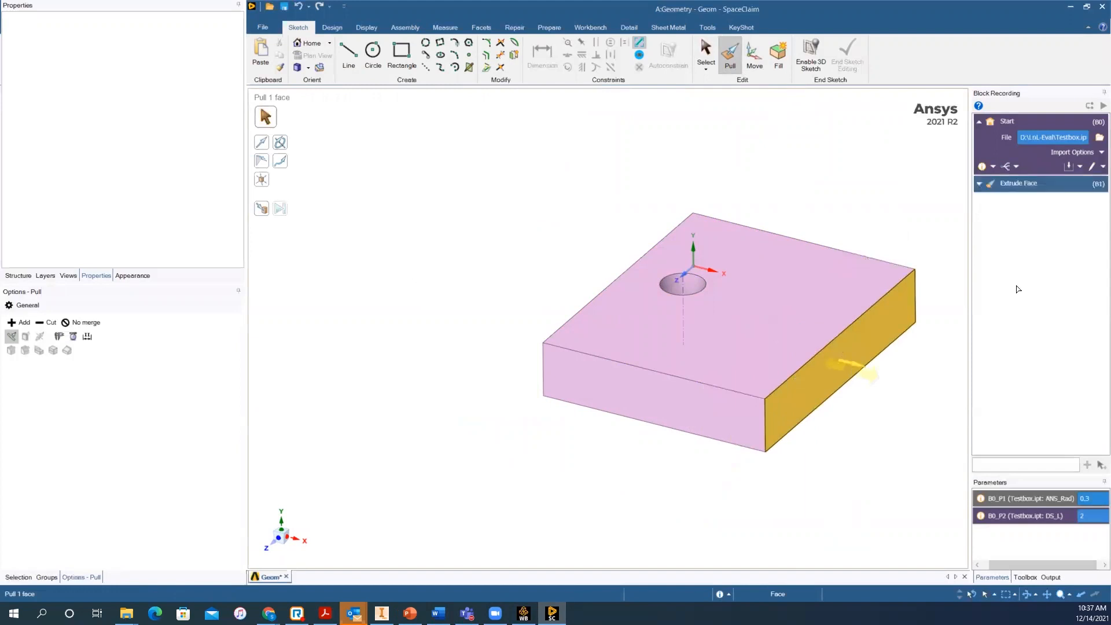
{"action": "key", "text": "Escape"}
{"action": "left_click", "coordinate": [974, 183]}
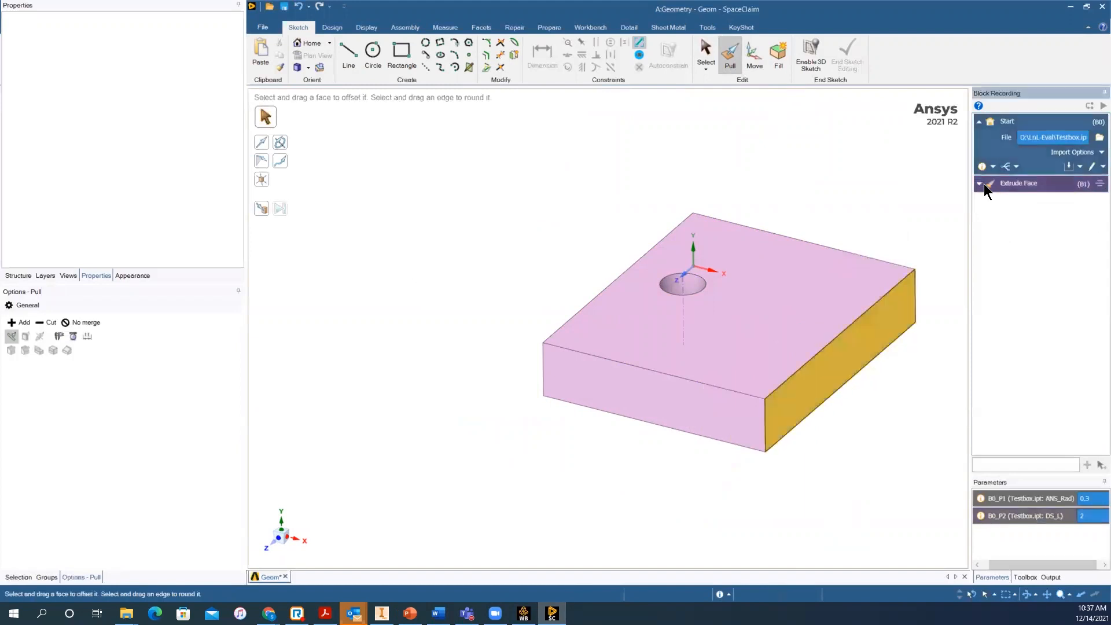
{"action": "left_click", "coordinate": [983, 183]}
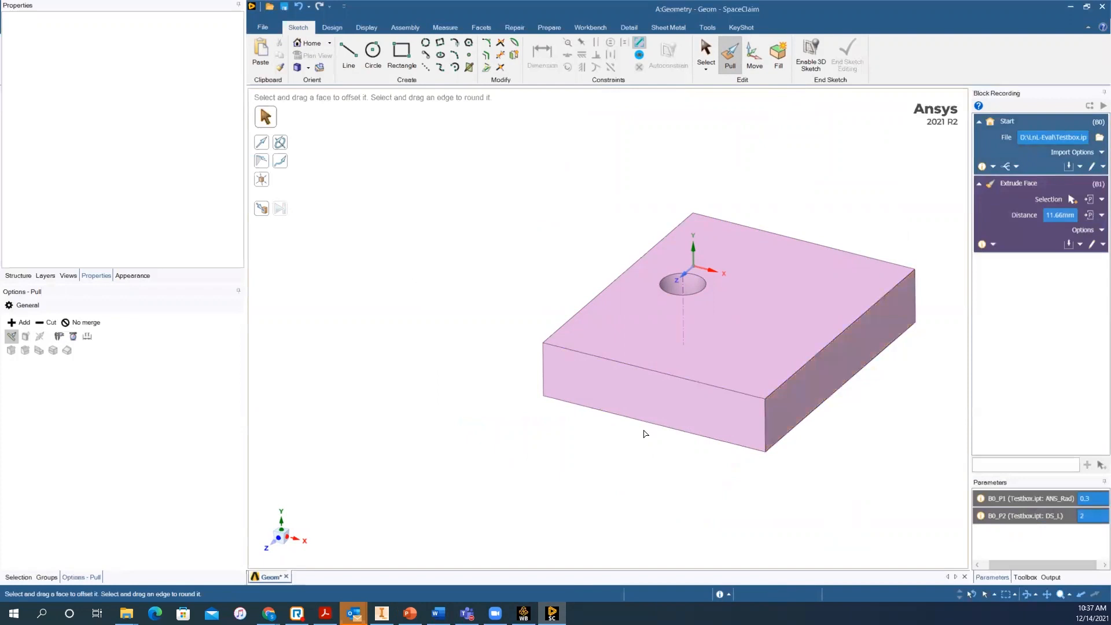
Pull the block's short front face outward by about 12.9 mm and round the long side's upper edge to about 0.98 mm radius
{"action": "left_click_drag", "start_coordinate": [650, 404], "coordinate": [608, 498]}
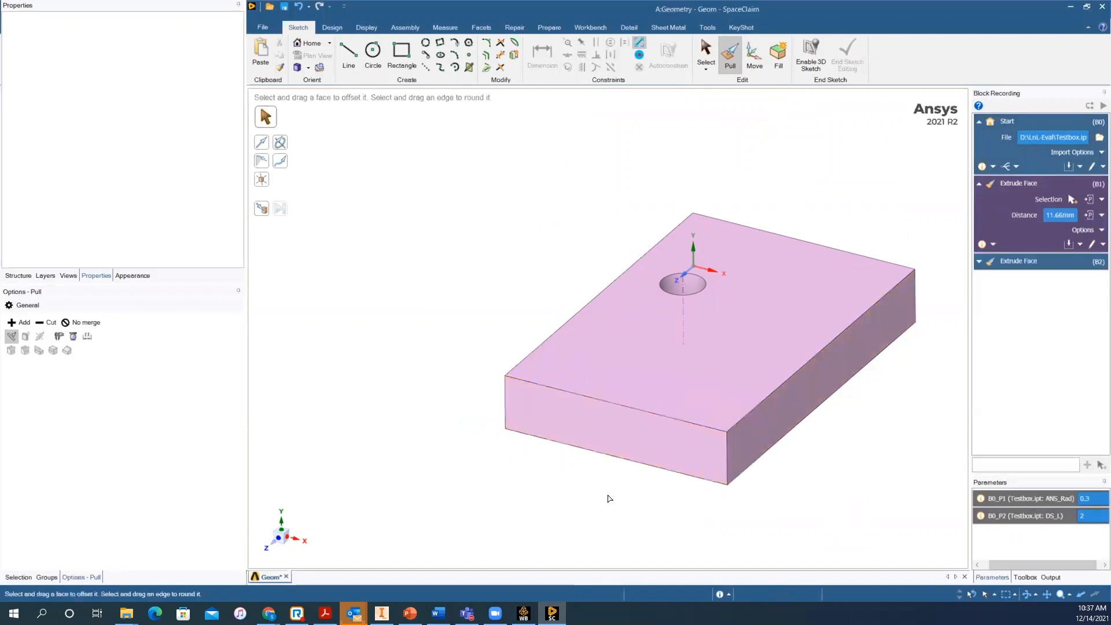
{"action": "left_click", "coordinate": [1037, 318]}
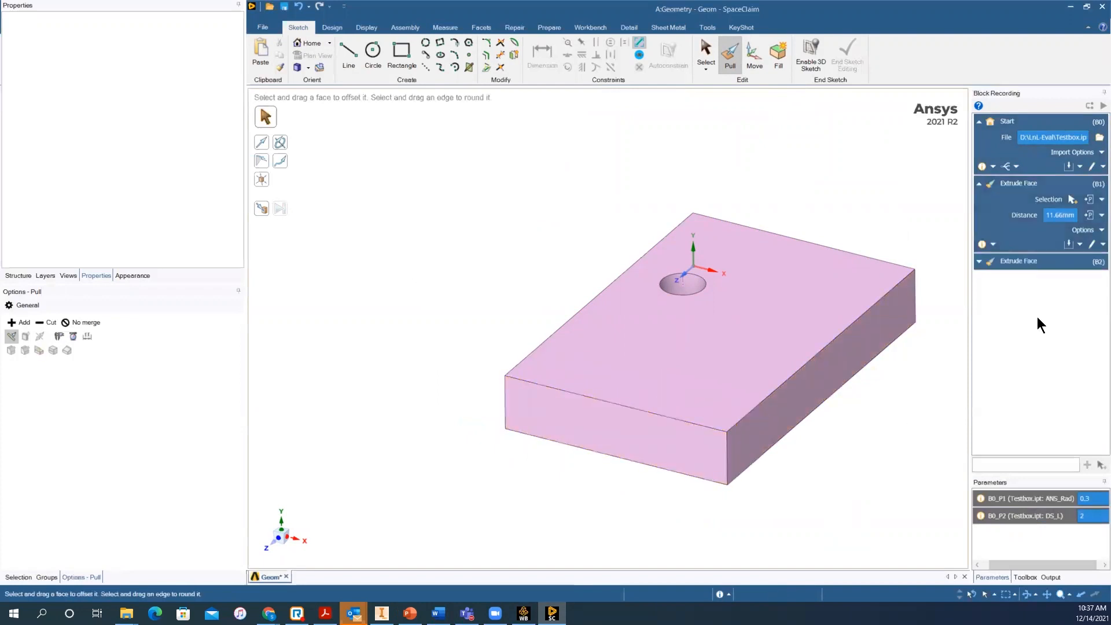
{"action": "left_click", "coordinate": [980, 261]}
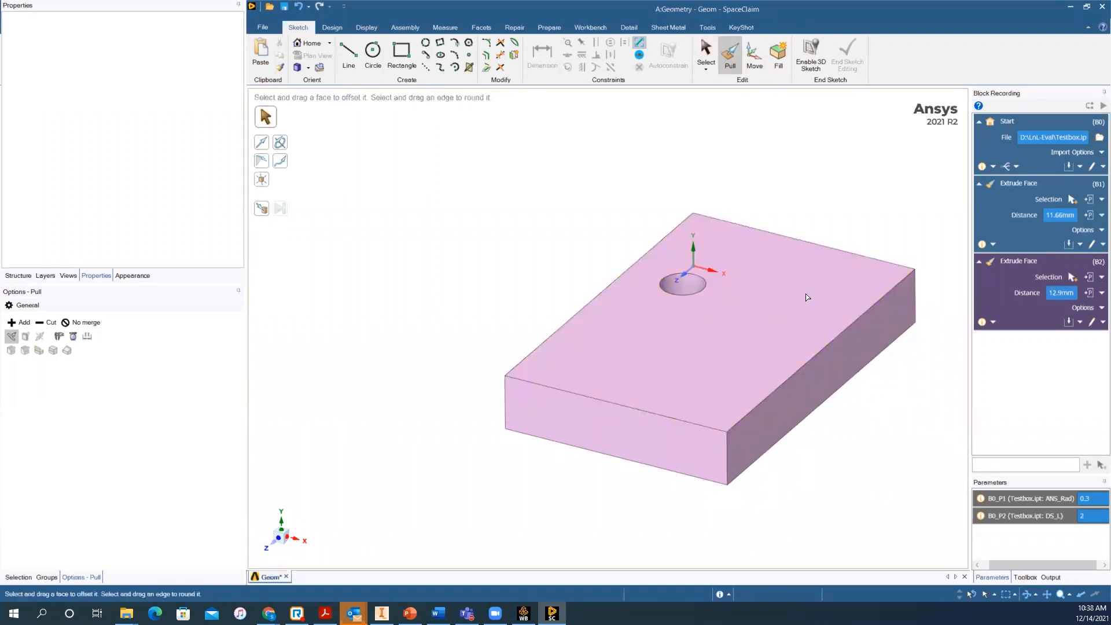
{"action": "middle_click_drag", "start_coordinate": [860, 428], "coordinate": [848, 351]}
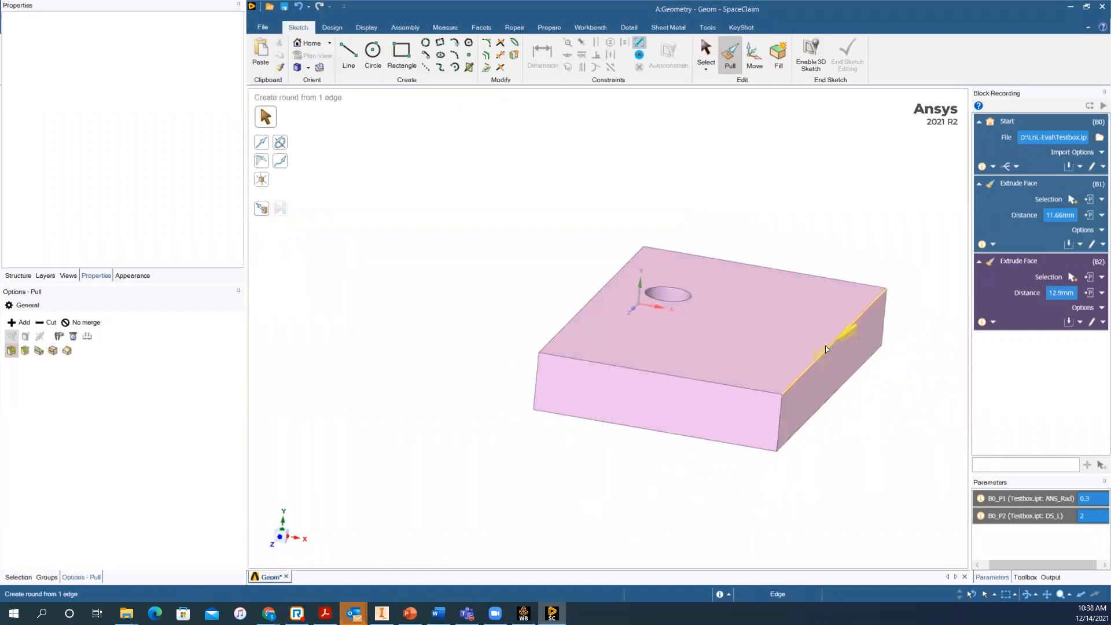
{"action": "left_click", "coordinate": [825, 349]}
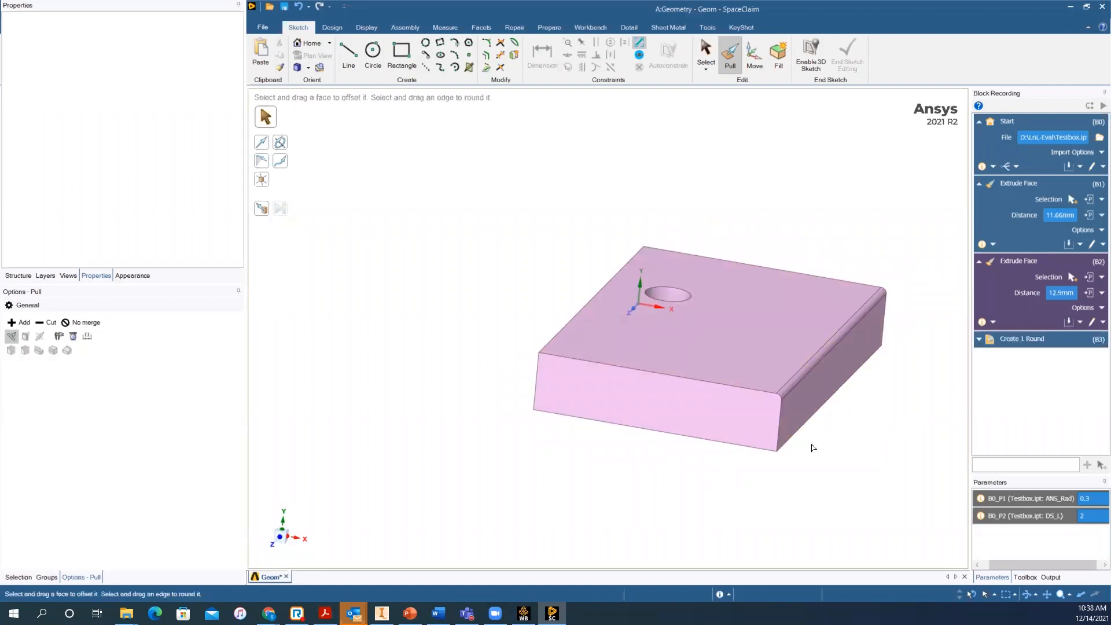
Switch to Inventor to compare the source part with the edited model, and return to SpaceClaim
{"action": "left_click", "coordinate": [381, 613]}
{"action": "scroll", "coordinate": [666, 401], "scroll_direction": "up", "scroll_amount": 4}
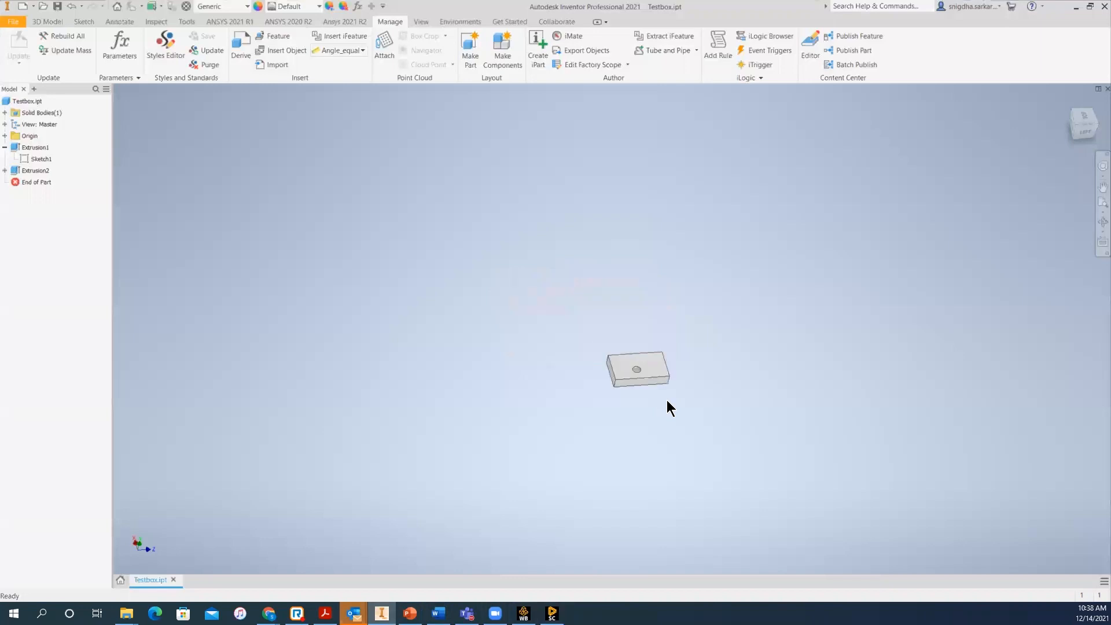
{"action": "scroll", "coordinate": [666, 400], "scroll_direction": "down", "scroll_amount": 5}
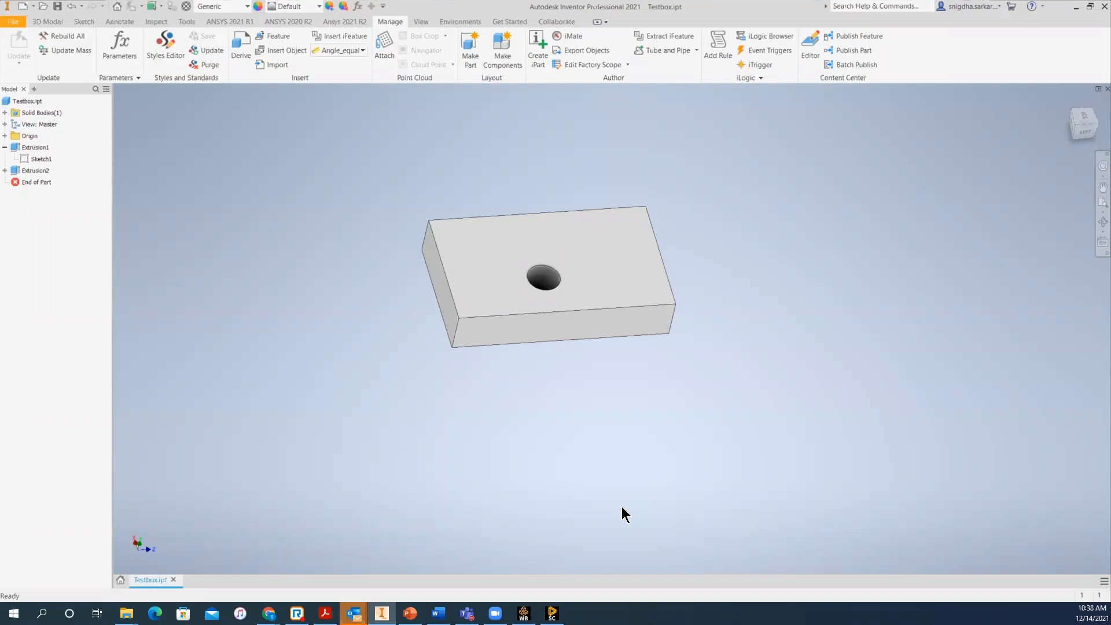
{"action": "left_click", "coordinate": [552, 613]}
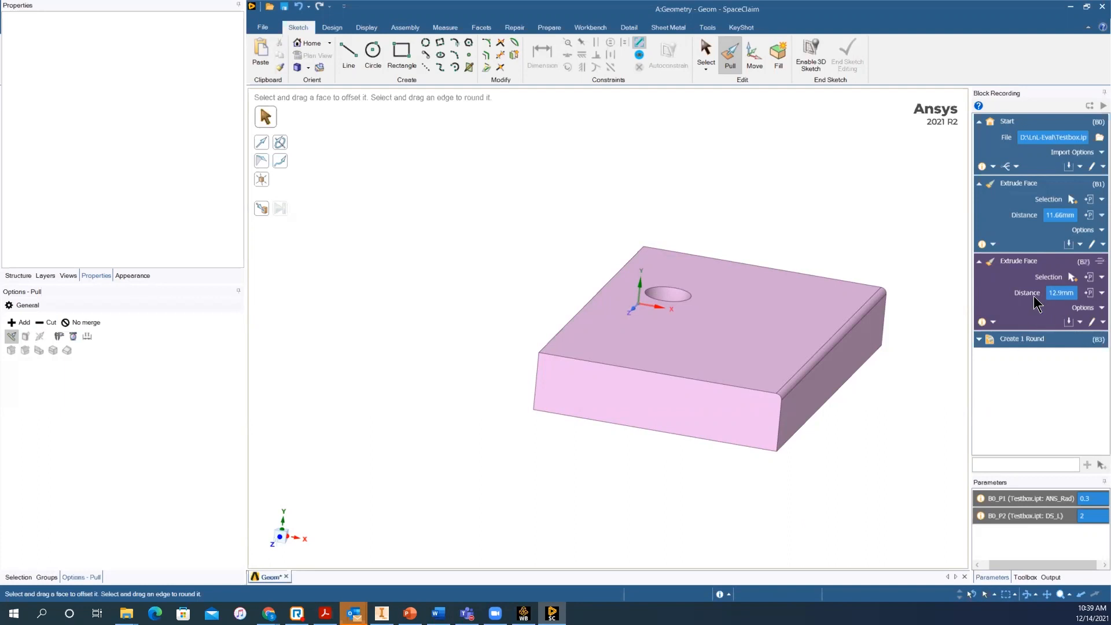
Parameterize the second Extrude Face distance, set the Create 1 Round radius to B2_P1 / 100 and apply it to the model
{"action": "left_click", "coordinate": [1089, 294]}
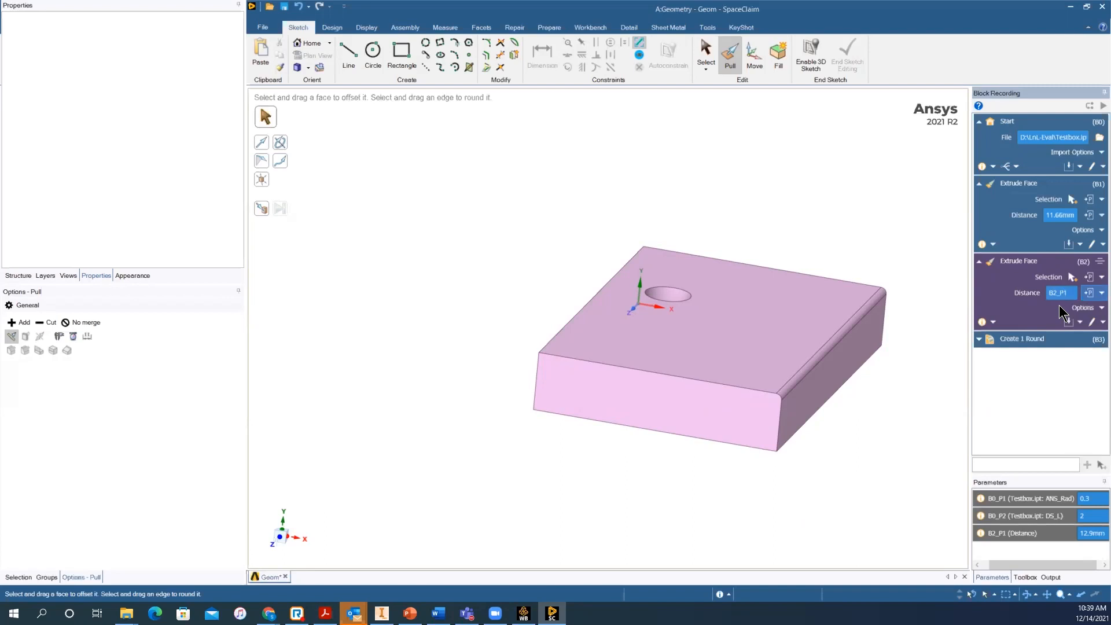
{"action": "left_click", "coordinate": [978, 338]}
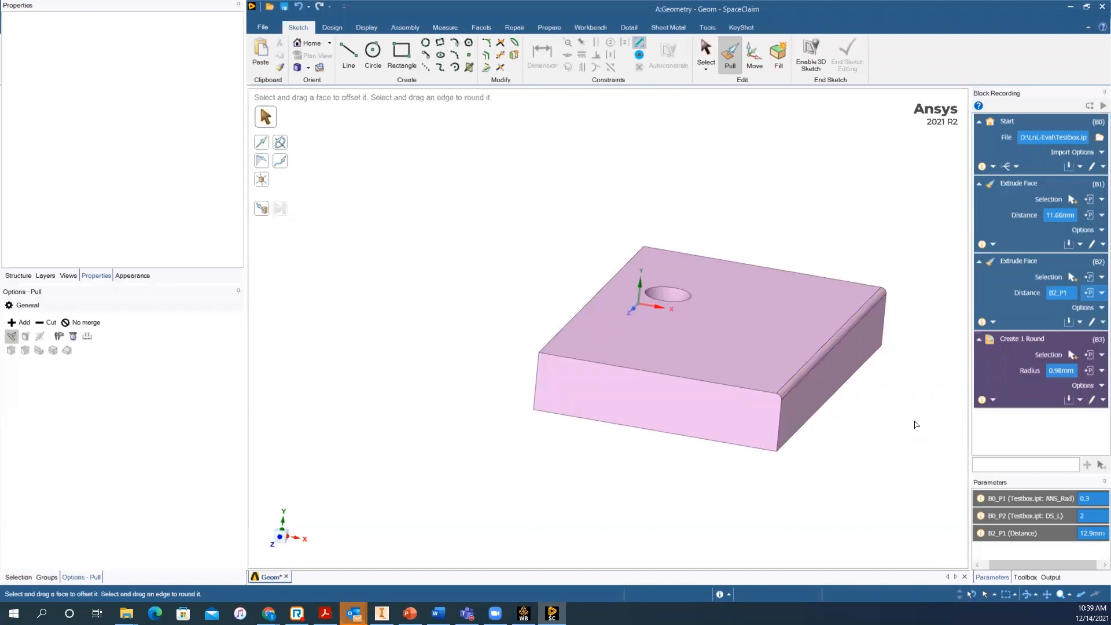
{"action": "left_click", "coordinate": [1068, 373]}
{"action": "type", "text": "B2_P1/100"}
{"action": "key", "text": "Return"}
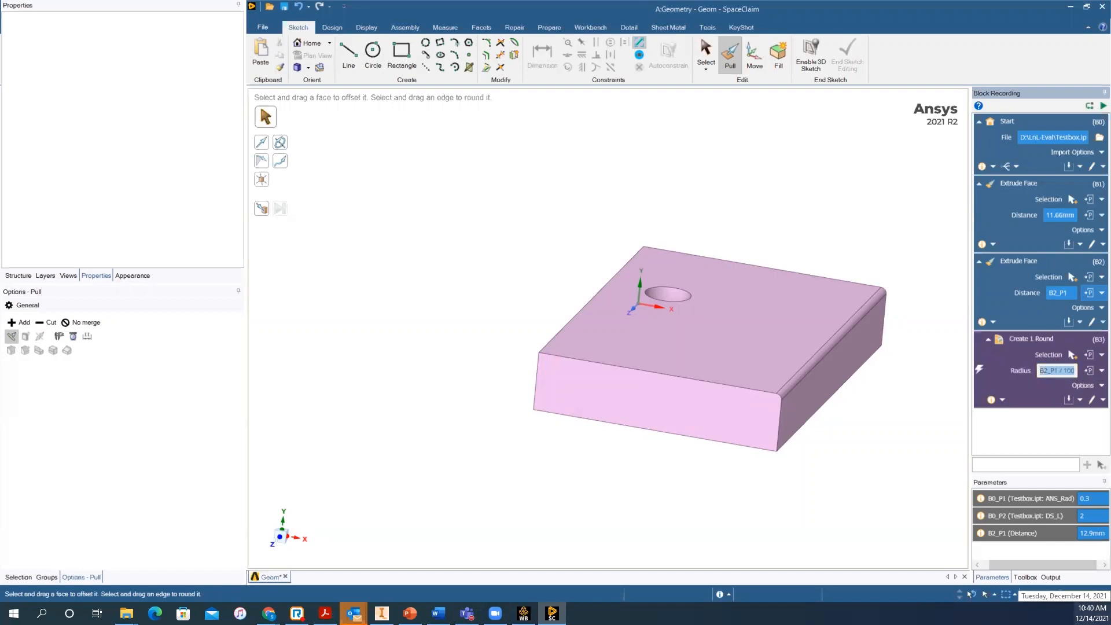
{"action": "left_click", "coordinate": [1102, 105]}
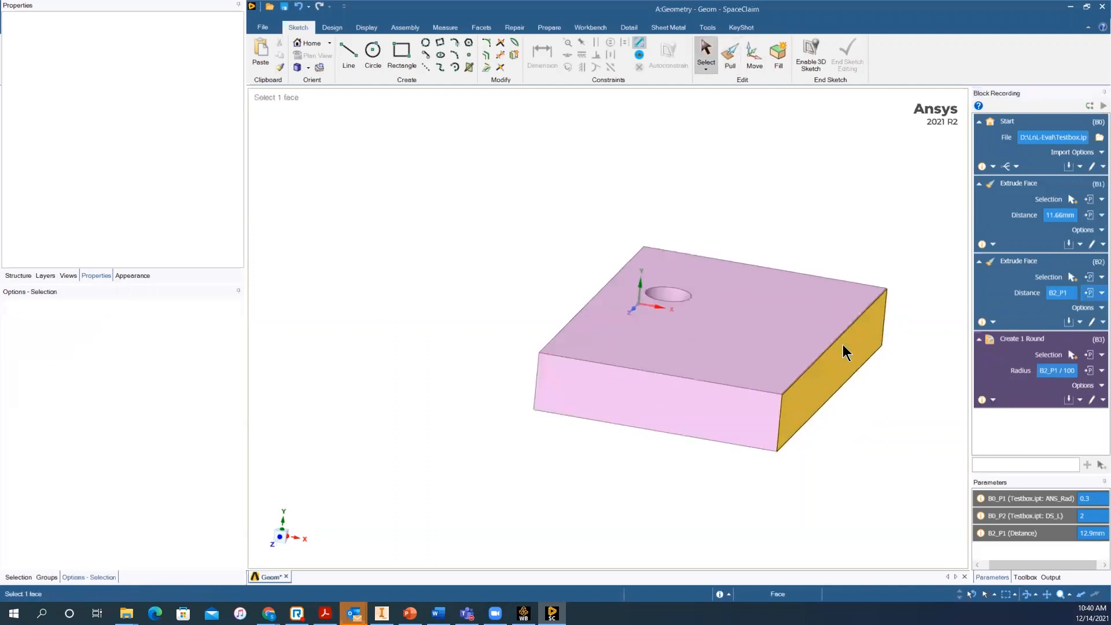
{"action": "scroll", "coordinate": [833, 353], "scroll_direction": "up", "scroll_amount": 3}
{"action": "scroll", "coordinate": [747, 425], "scroll_direction": "up", "scroll_amount": 2}
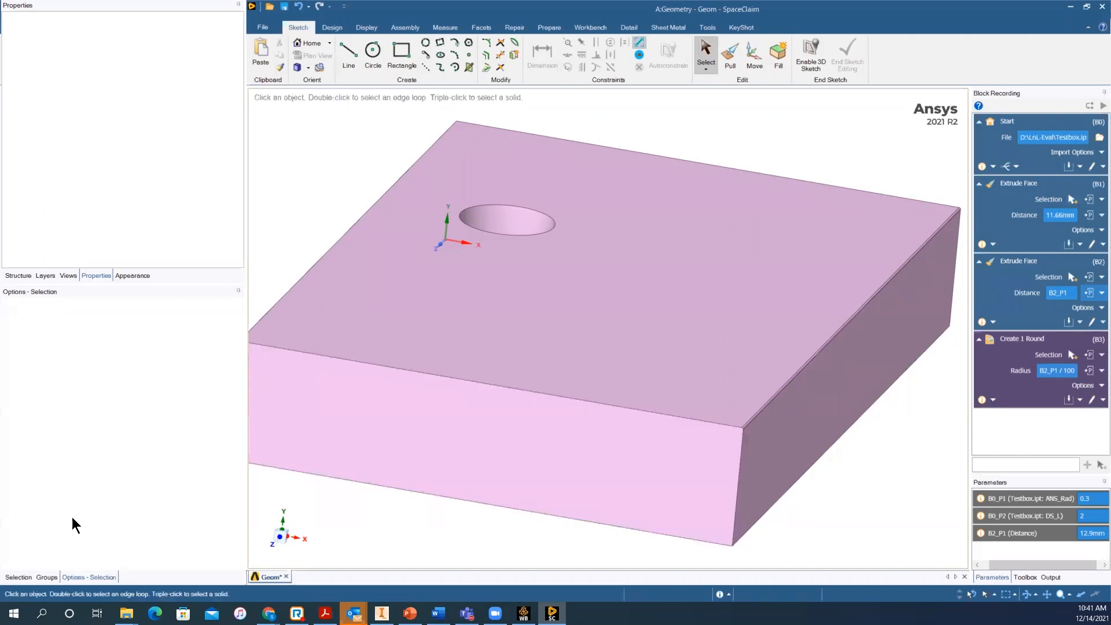
Pull the block's short front face outward by about 12.12 mm and make the recorded Extrude Face distance a parameter
{"action": "left_click", "coordinate": [51, 577]}
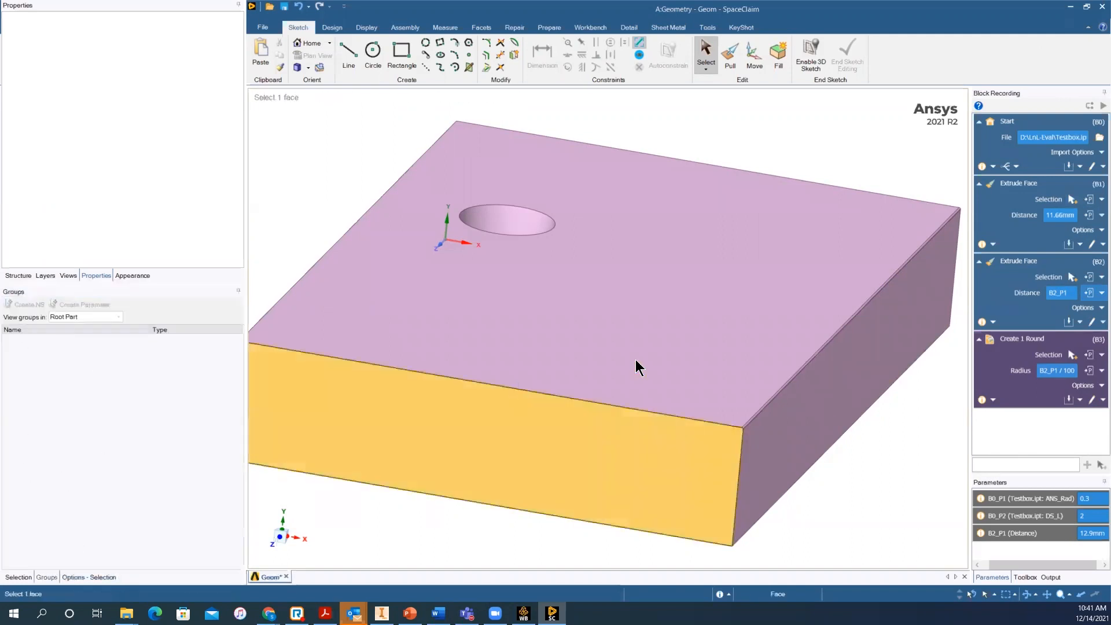
{"action": "scroll", "coordinate": [658, 352], "scroll_direction": "down", "scroll_amount": 3}
{"action": "left_click", "coordinate": [730, 64]}
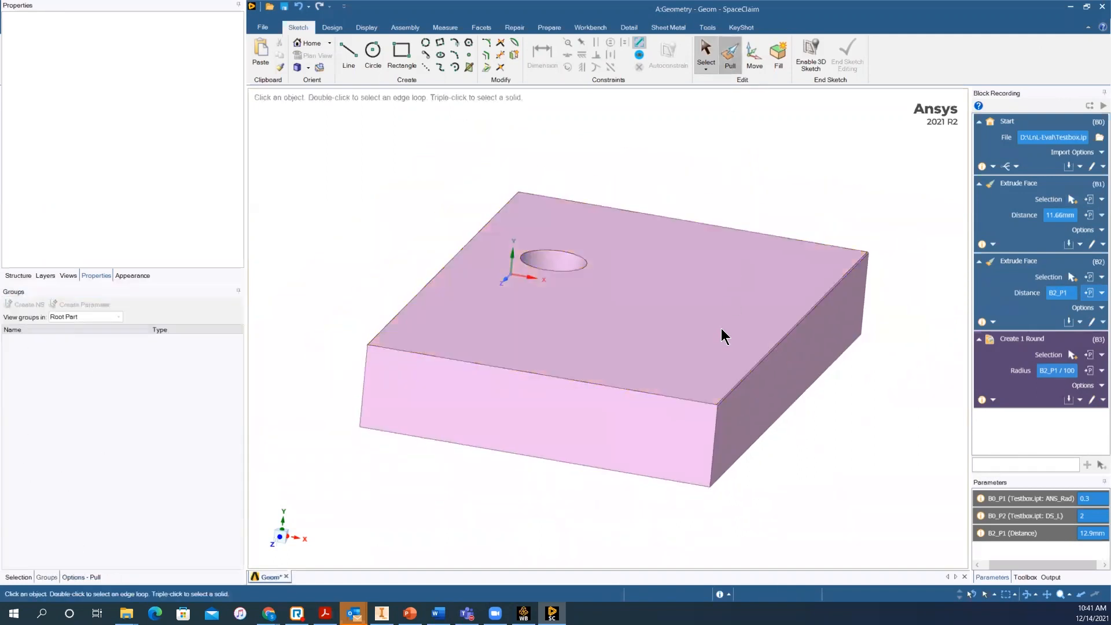
{"action": "left_click_drag", "start_coordinate": [563, 422], "coordinate": [534, 451]}
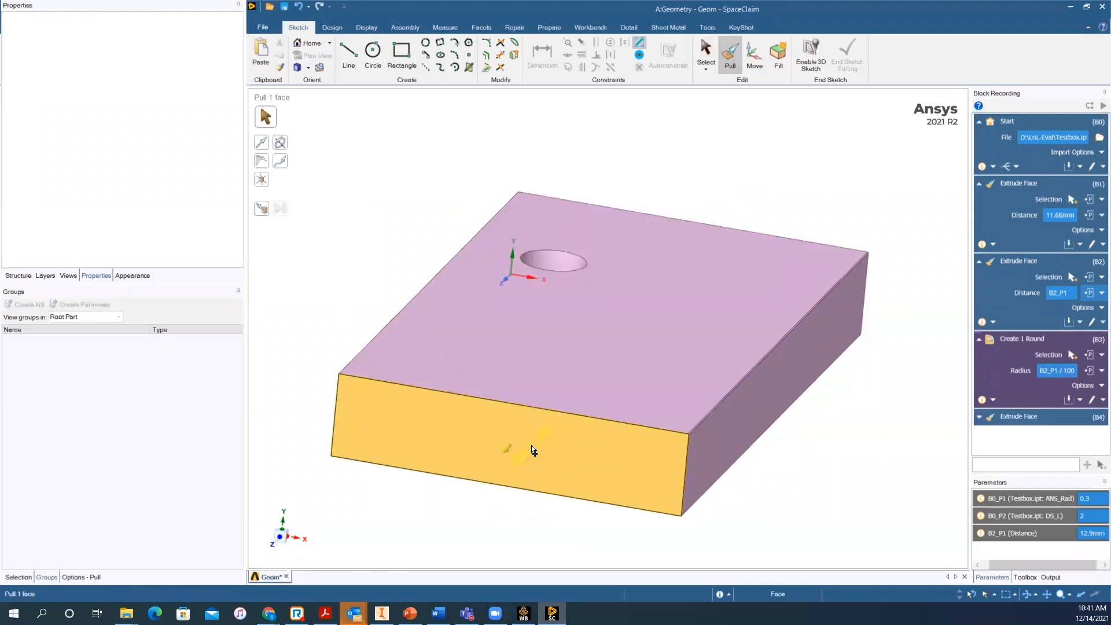
{"action": "left_click", "coordinate": [979, 416]}
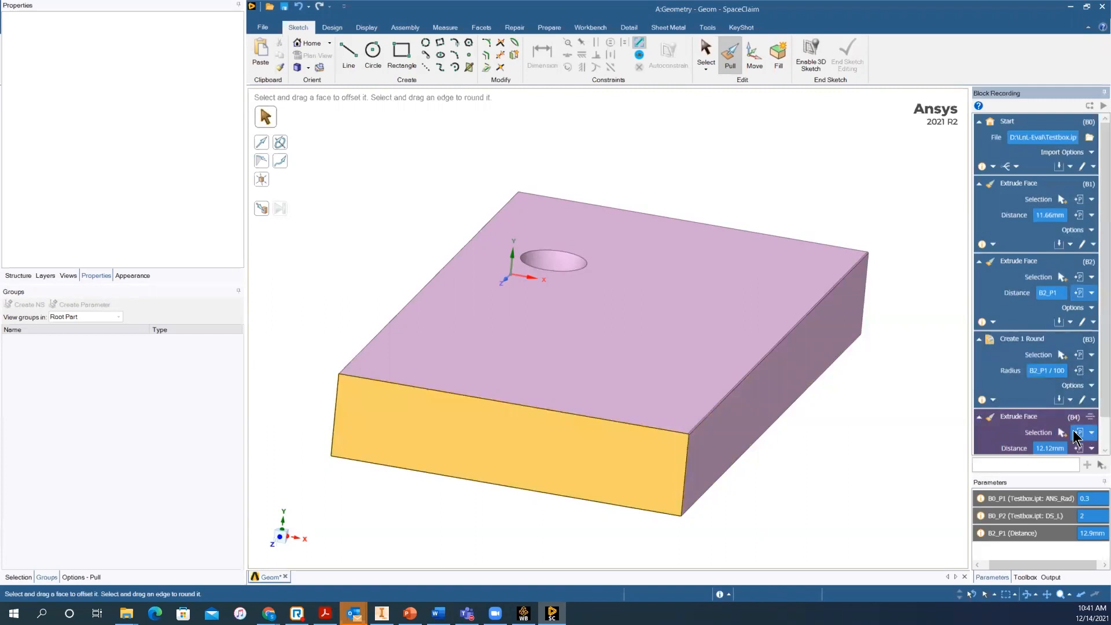
{"action": "scroll", "coordinate": [1075, 437], "scroll_direction": "down", "scroll_amount": 1}
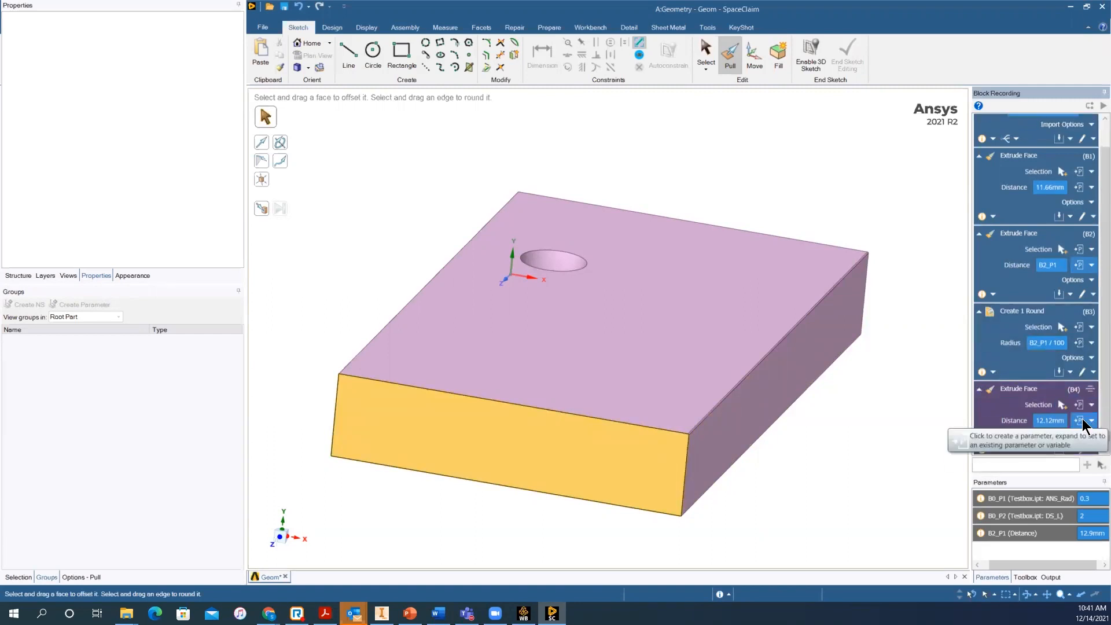
{"action": "left_click", "coordinate": [1078, 421]}
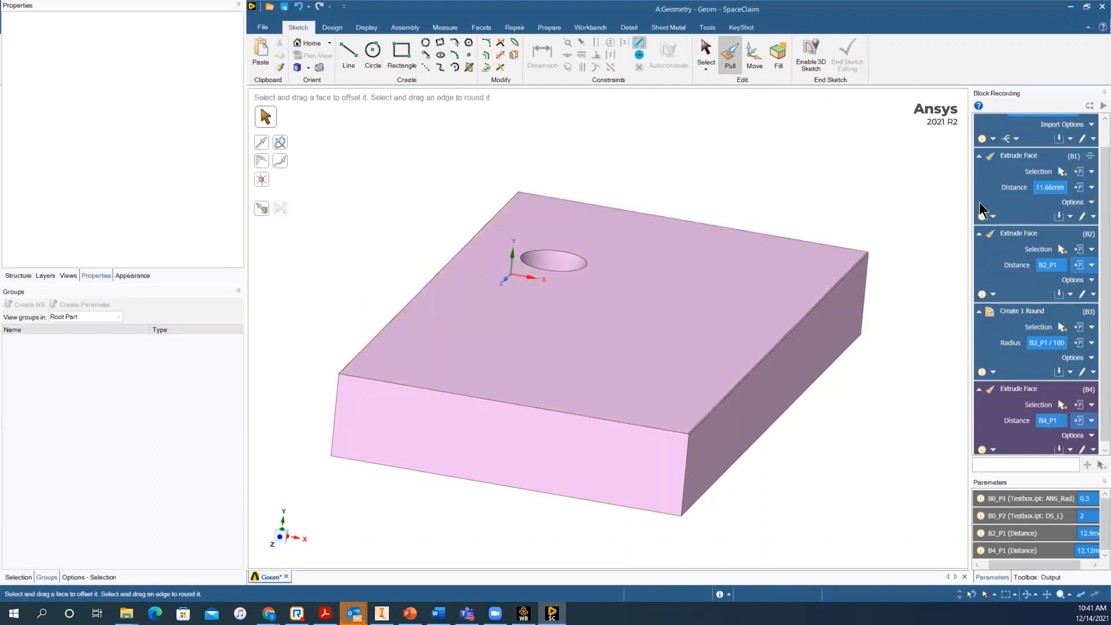
Turn off block recording and pull the block's short front face farther outward
{"action": "key", "text": "s"}
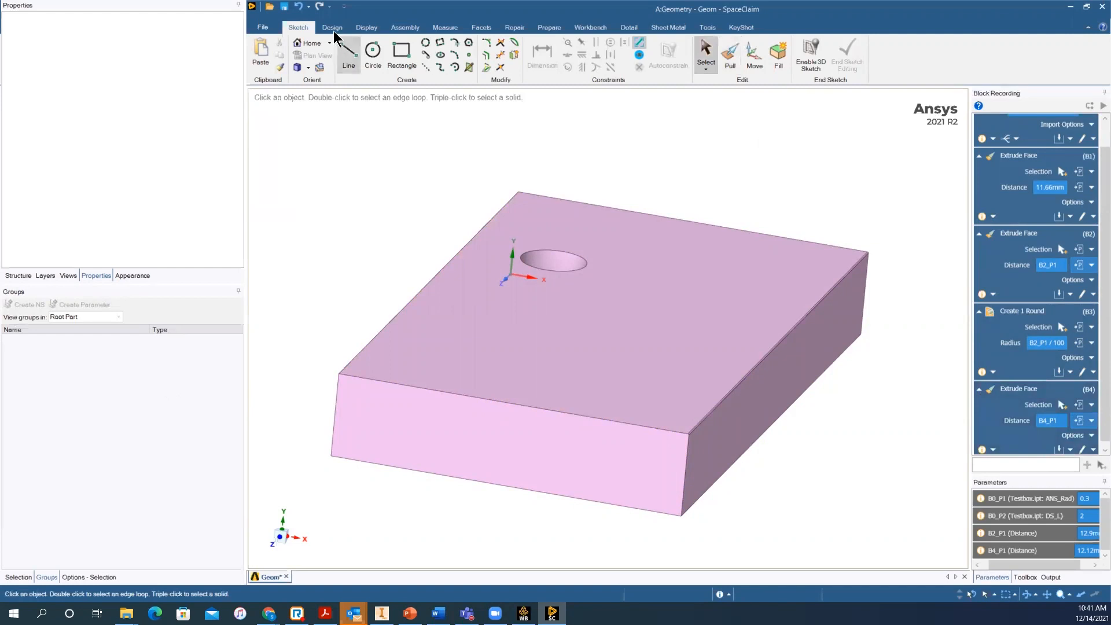
{"action": "left_click", "coordinate": [332, 28]}
{"action": "left_click", "coordinate": [795, 57]}
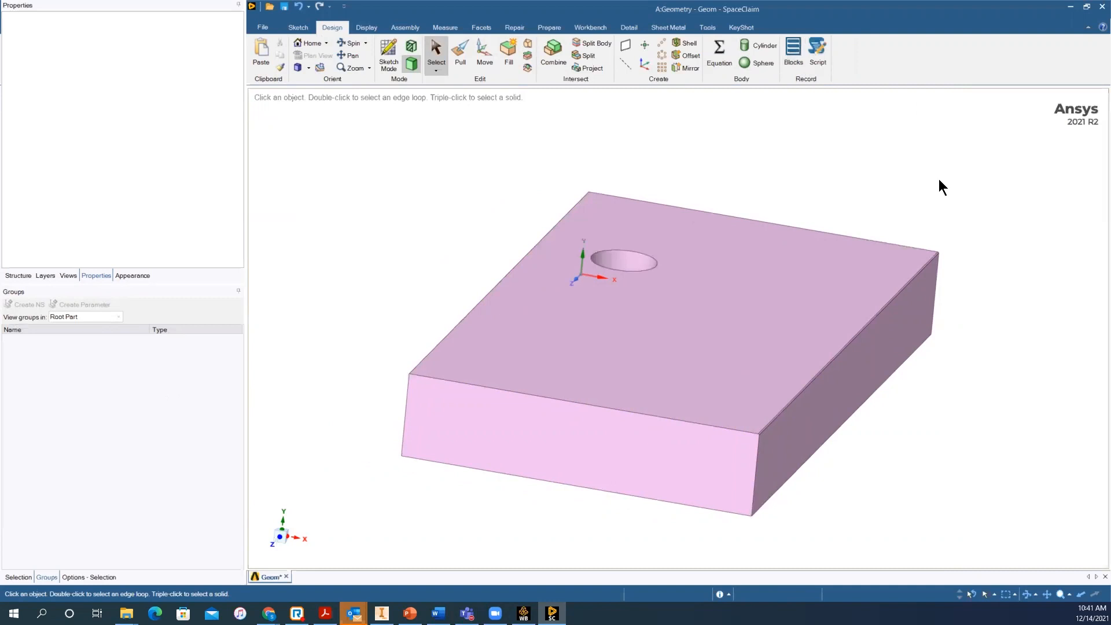
{"action": "scroll", "coordinate": [852, 161], "scroll_direction": "down", "scroll_amount": 3}
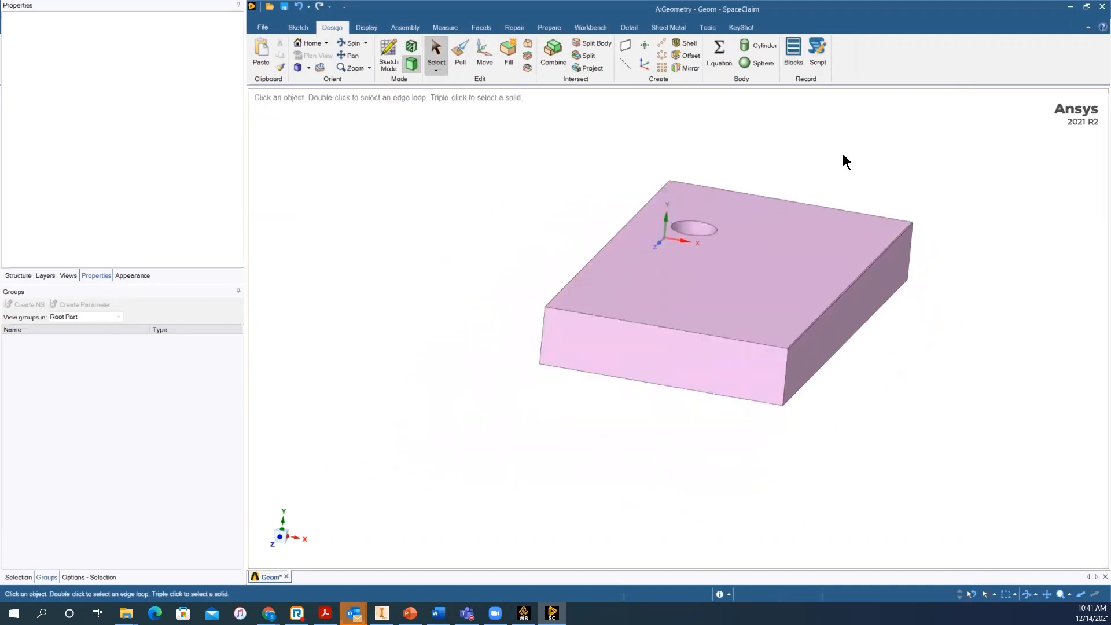
{"action": "left_click", "coordinate": [461, 53]}
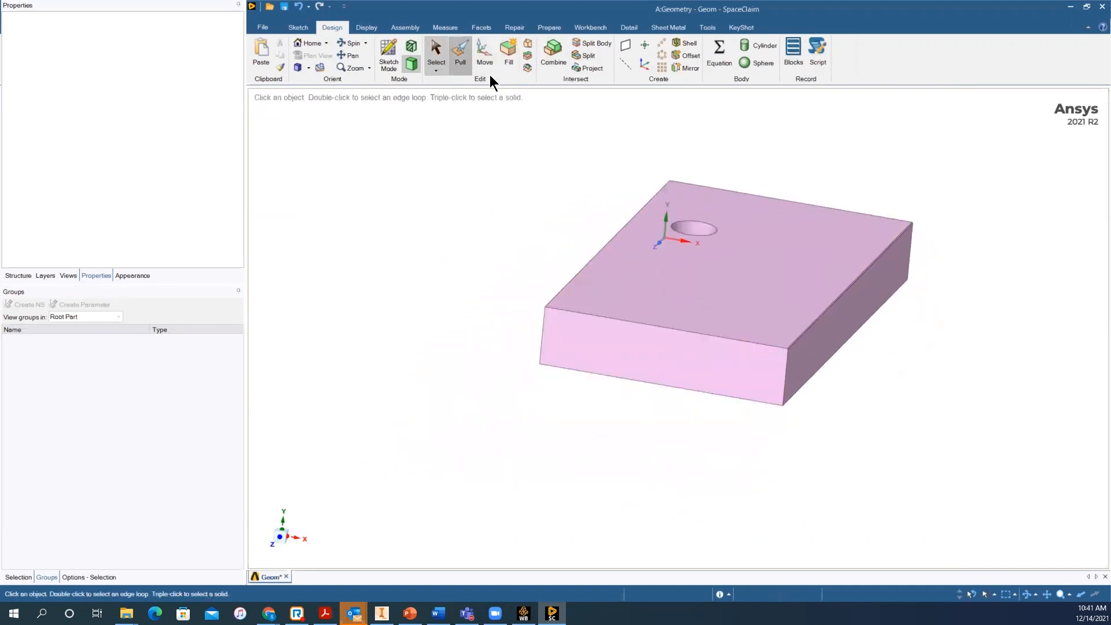
{"action": "left_click", "coordinate": [727, 376]}
{"action": "left_click_drag", "start_coordinate": [727, 373], "coordinate": [688, 399]}
{"action": "key", "text": "Escape"}
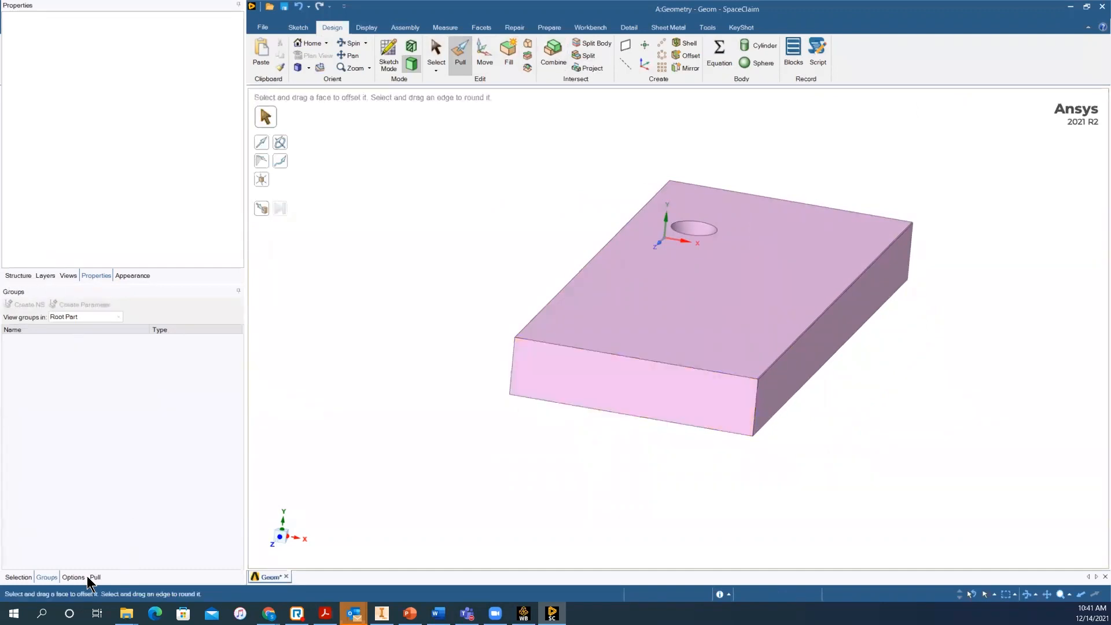
Add a ruler dimension from the short front face to the hole's axis and save it as a driving dimension group
{"action": "left_click", "coordinate": [89, 577]}
{"action": "left_click", "coordinate": [691, 399]}
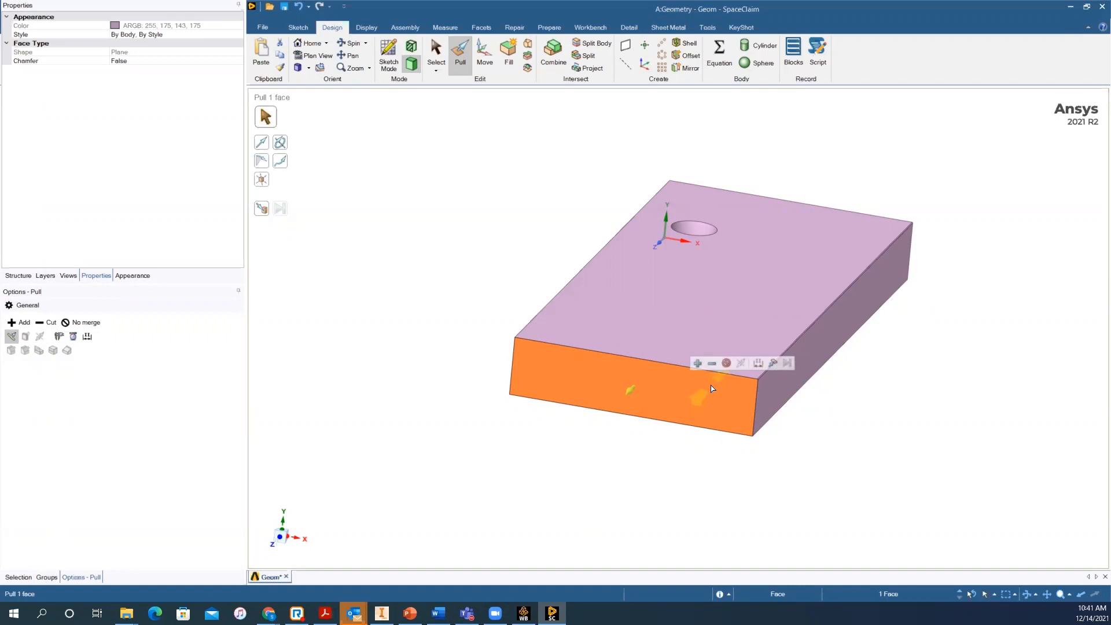
{"action": "left_click", "coordinate": [759, 363]}
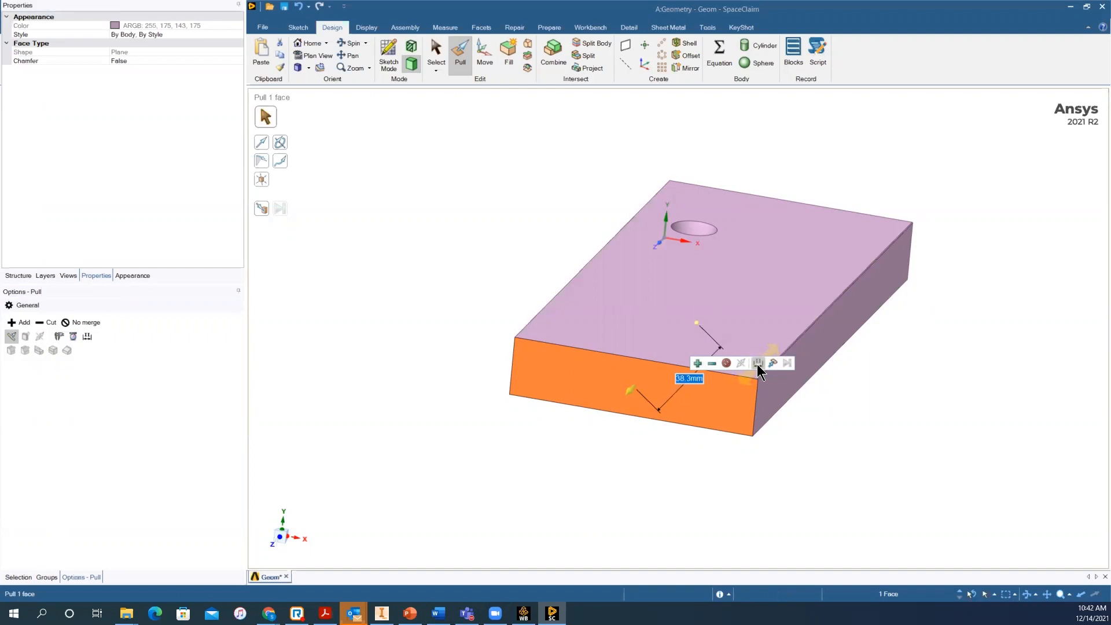
{"action": "left_click", "coordinate": [758, 364]}
{"action": "left_click", "coordinate": [696, 232]}
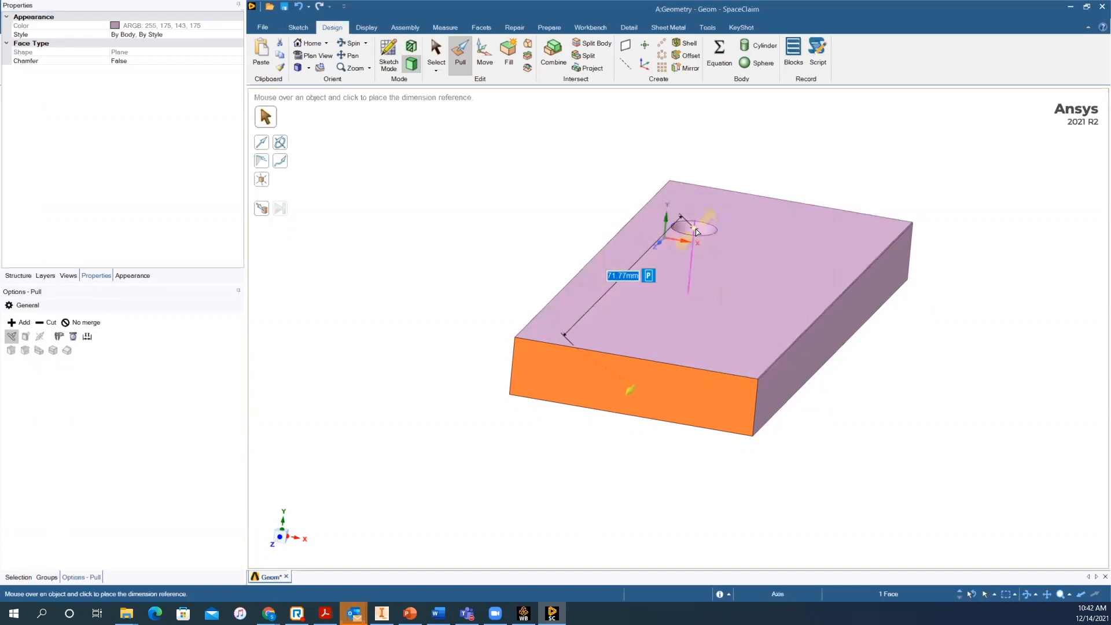
{"action": "left_click", "coordinate": [697, 232]}
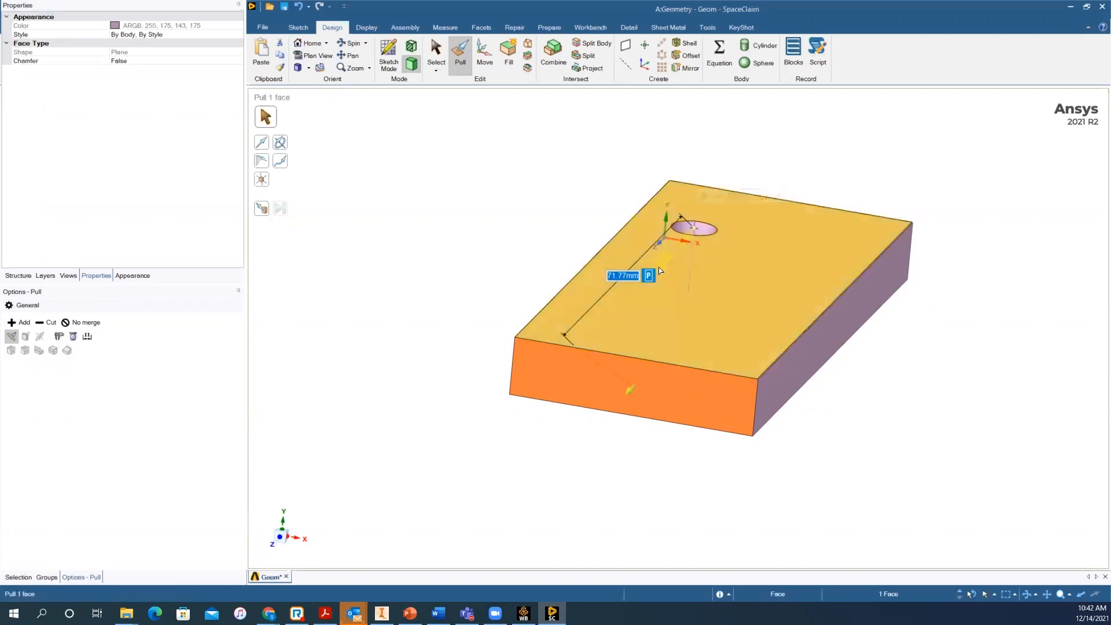
{"action": "left_click", "coordinate": [649, 277]}
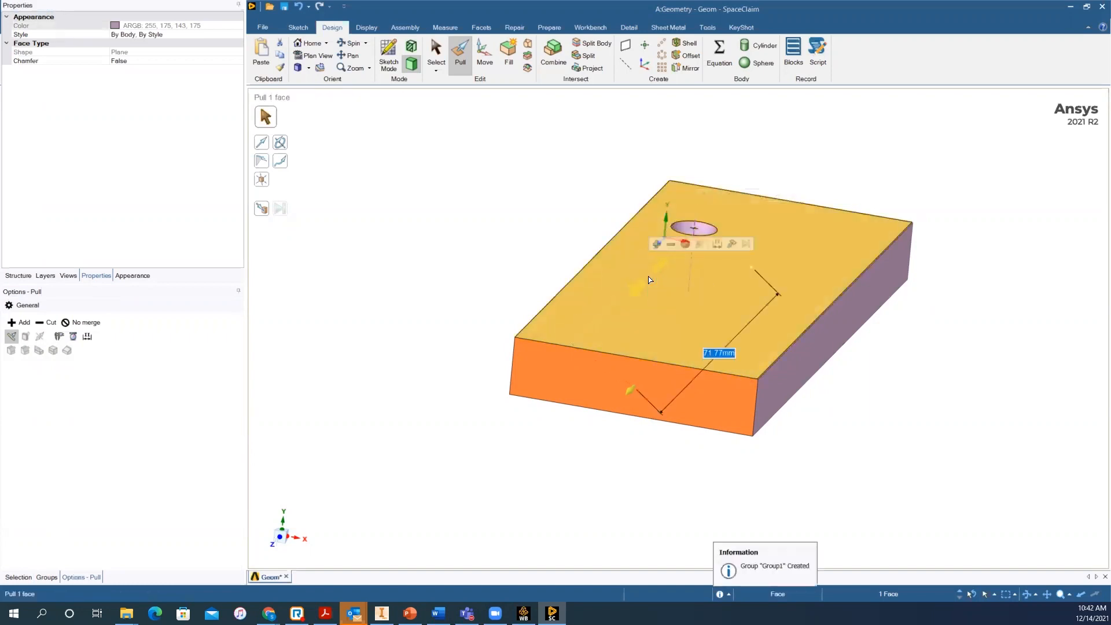
Start a new block recording and set the driving dimension Group1 to 50 mm in the groups list
{"action": "left_click", "coordinate": [47, 577]}
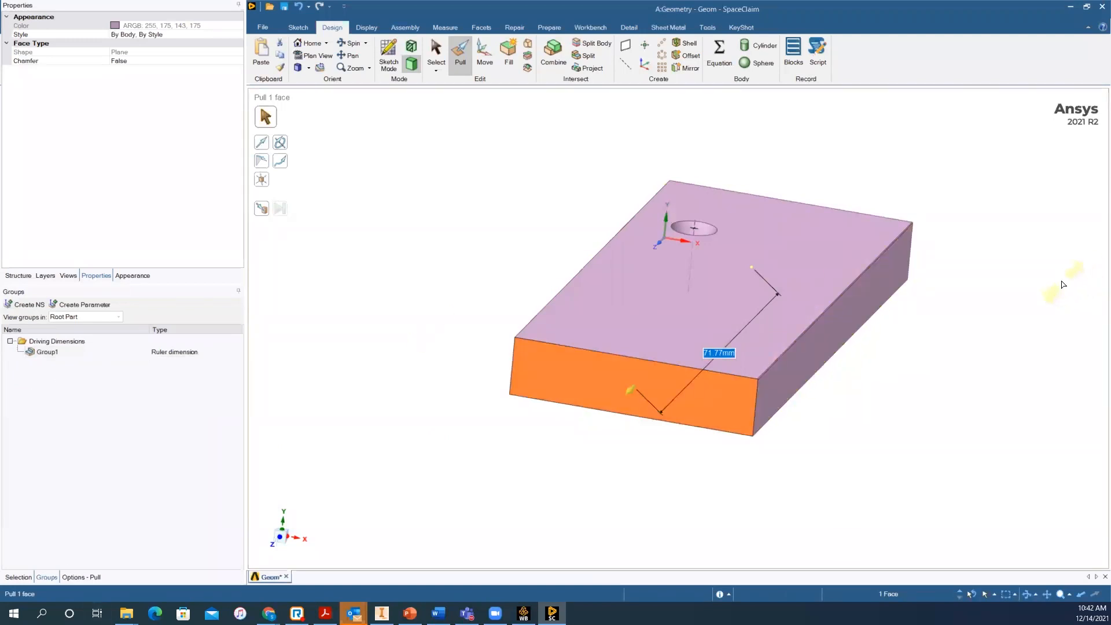
{"action": "left_click", "coordinate": [793, 52]}
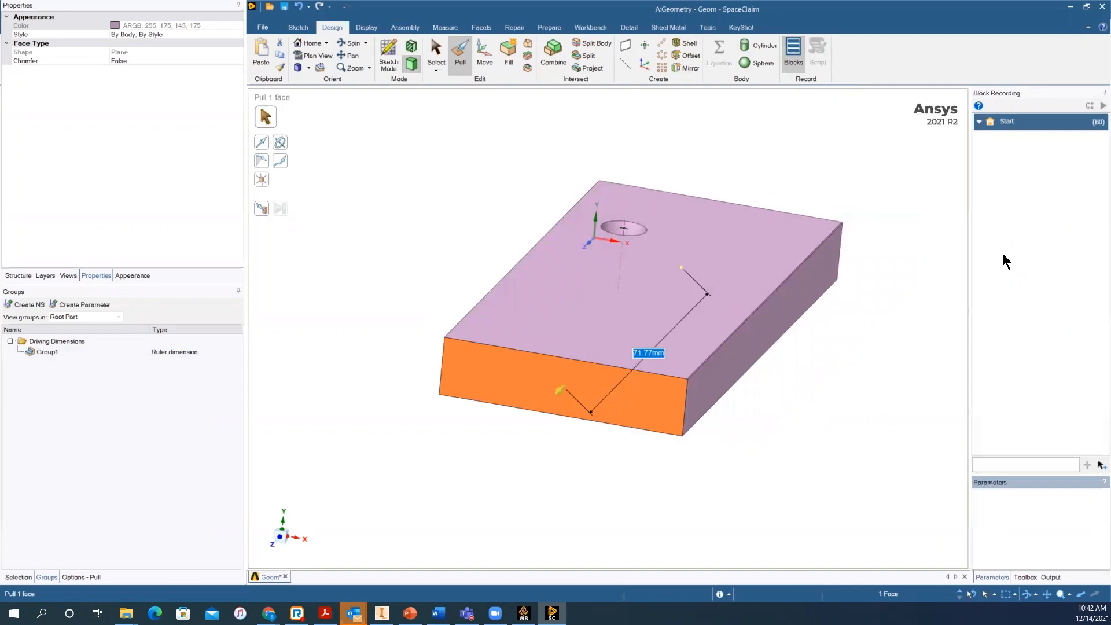
{"action": "left_click", "coordinate": [193, 352]}
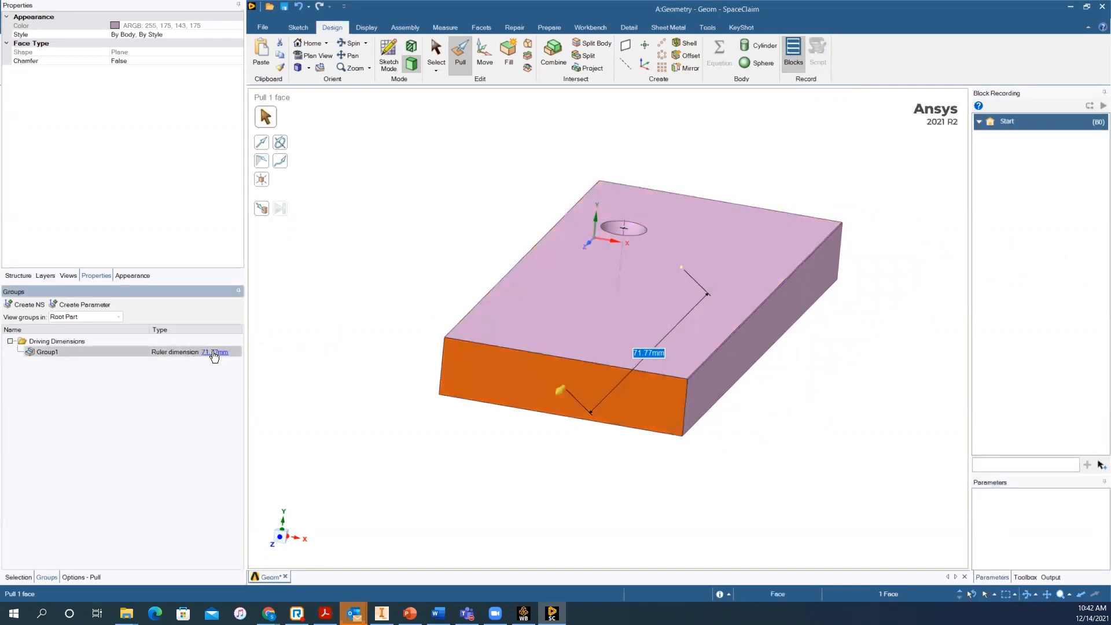
{"action": "type", "text": "50"}
{"action": "key", "text": "Return"}
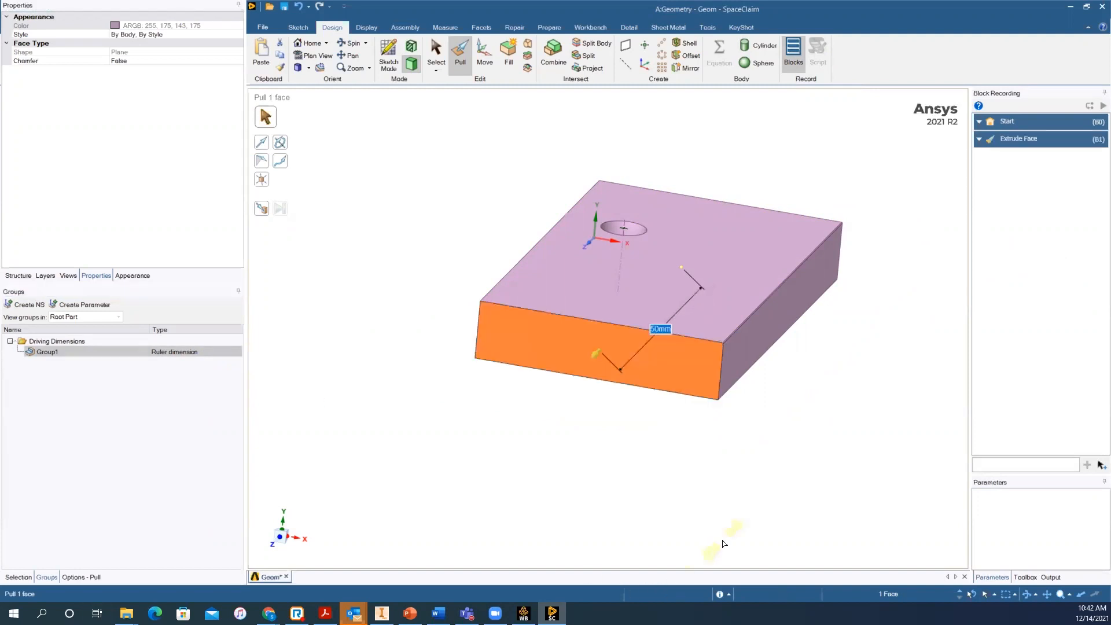
Expand the Extrude Face block recorded for the ruler dimension change to examine its dimension entry
{"action": "scroll", "coordinate": [722, 544], "scroll_direction": "down", "scroll_amount": 1}
{"action": "scroll", "coordinate": [722, 544], "scroll_direction": "up", "scroll_amount": 1}
{"action": "left_click", "coordinate": [170, 357]}
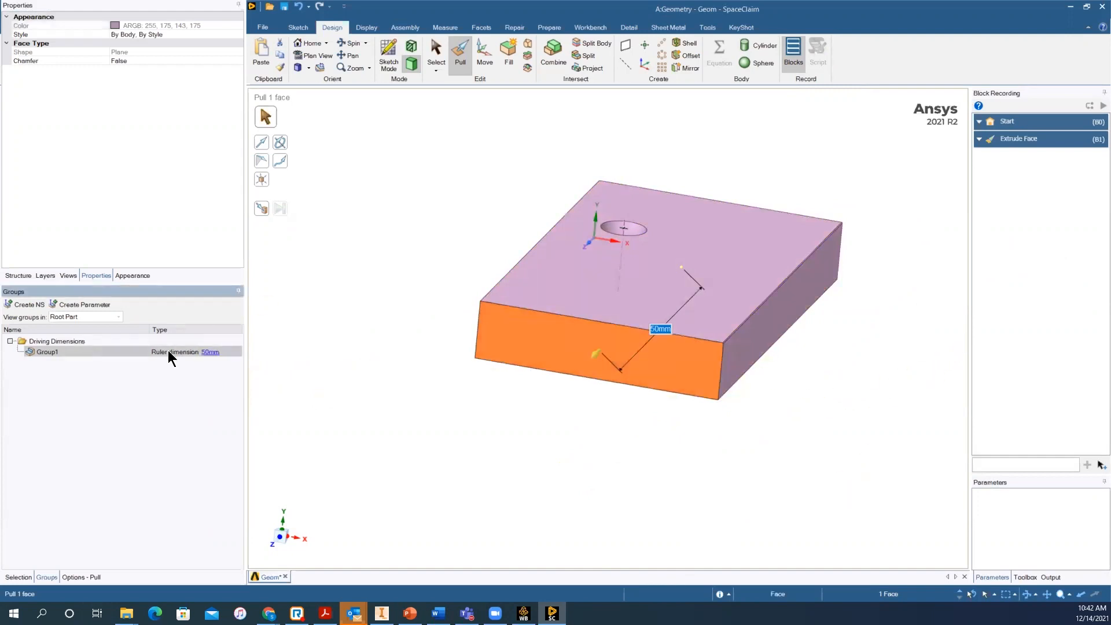
{"action": "left_click", "coordinate": [976, 139]}
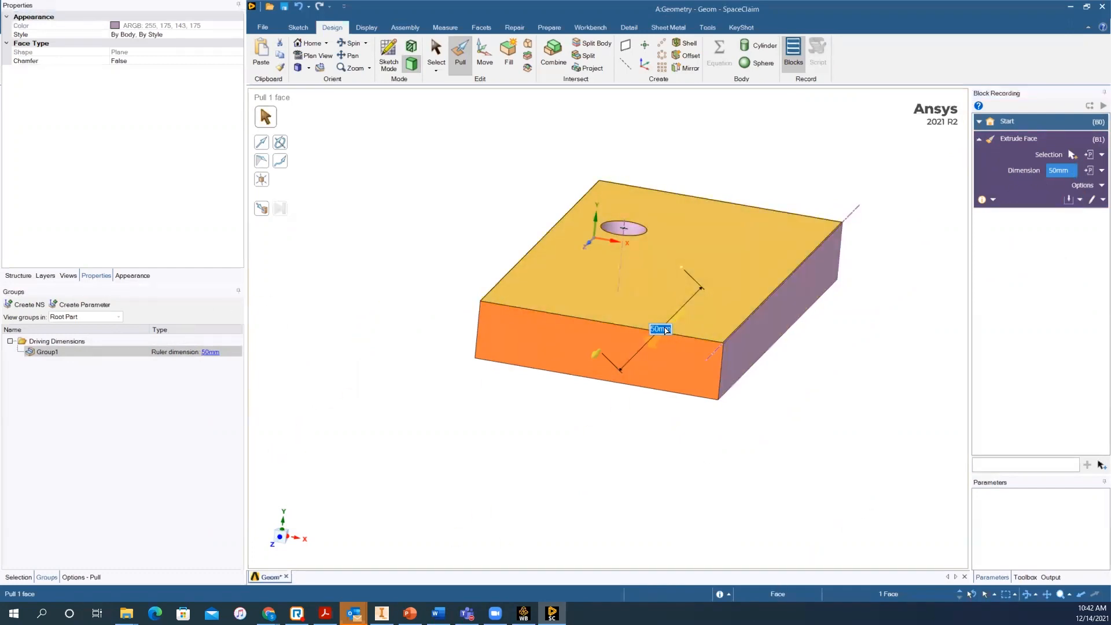
Set the ruler dimension between the short front face and the hole's axis to 75 mm, and review the status history
{"action": "type", "text": "75"}
{"action": "key", "text": "Return"}
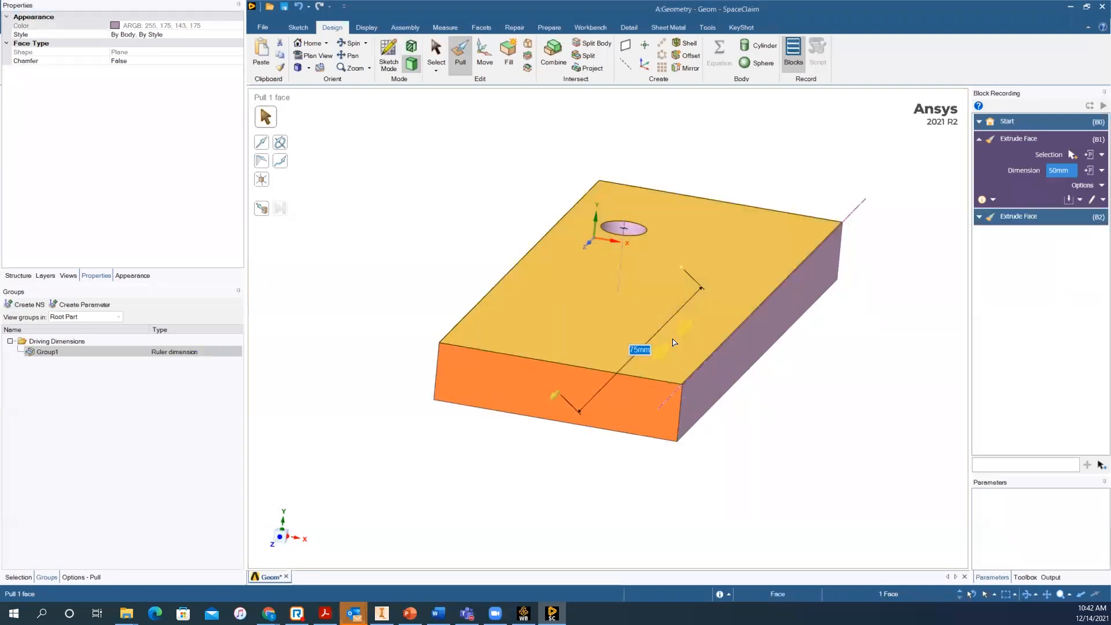
{"action": "left_click", "coordinate": [720, 594]}
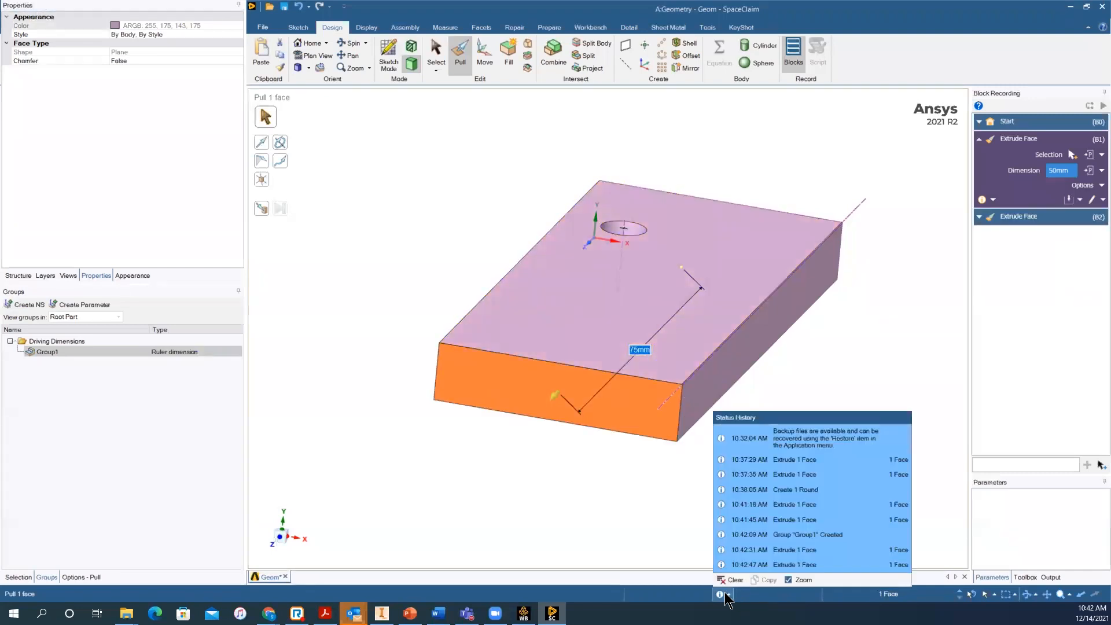
{"action": "left_click", "coordinate": [621, 527]}
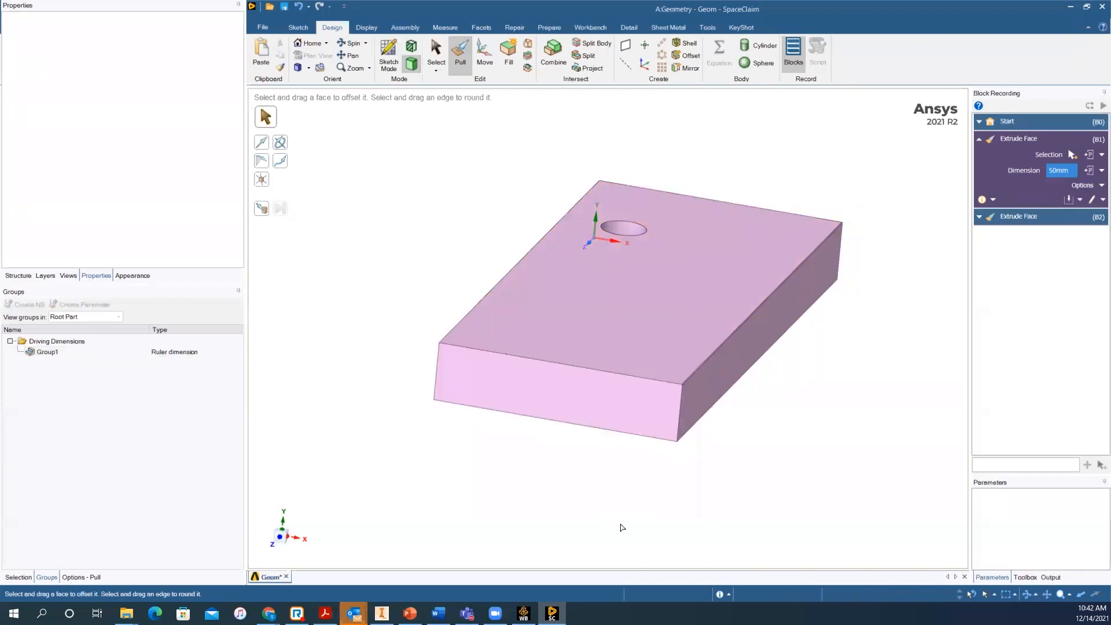
{"action": "key", "text": "s"}
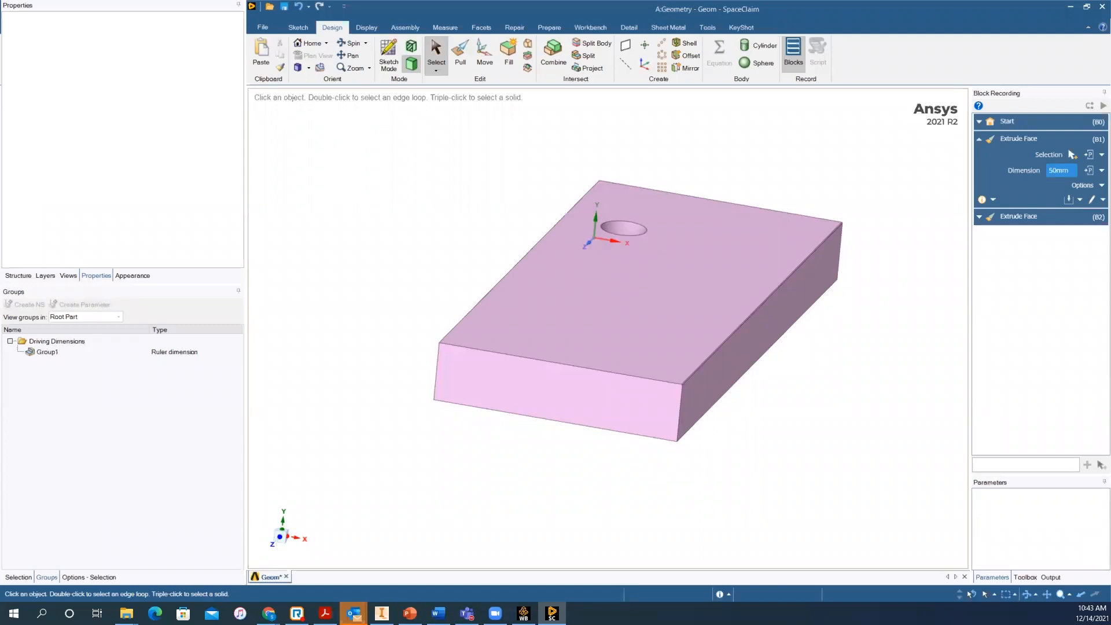
Close the SpaceClaim geometry window and switch to Testbox.ipt in Inventor, opening the Ansys 2021 R2 add-in commands
{"action": "left_click", "coordinate": [524, 613]}
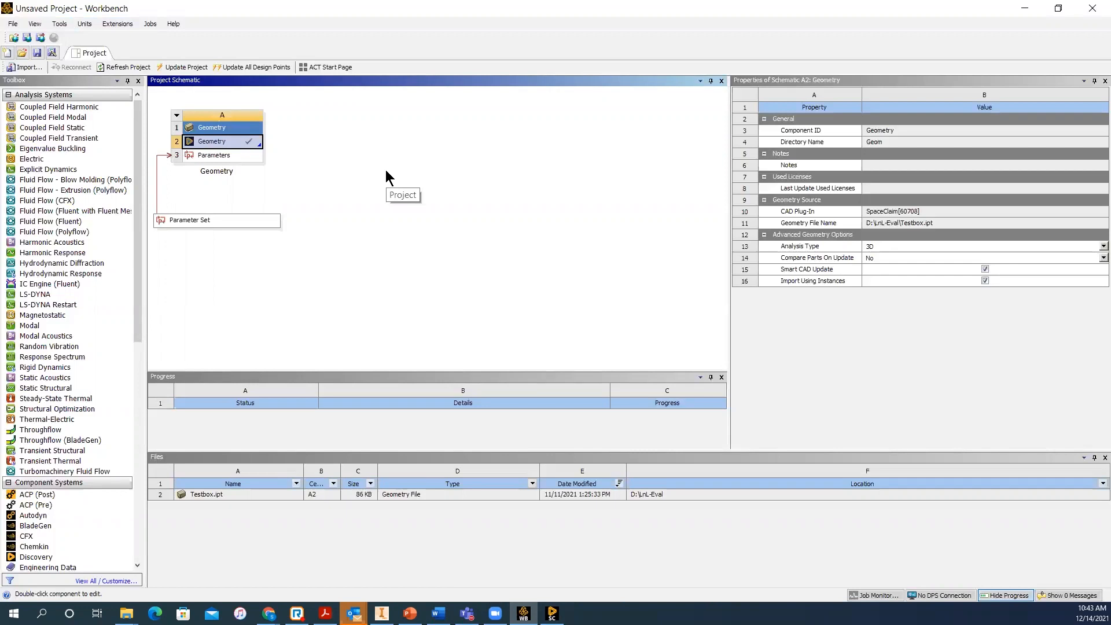
{"action": "mouse_move", "coordinate": [382, 613]}
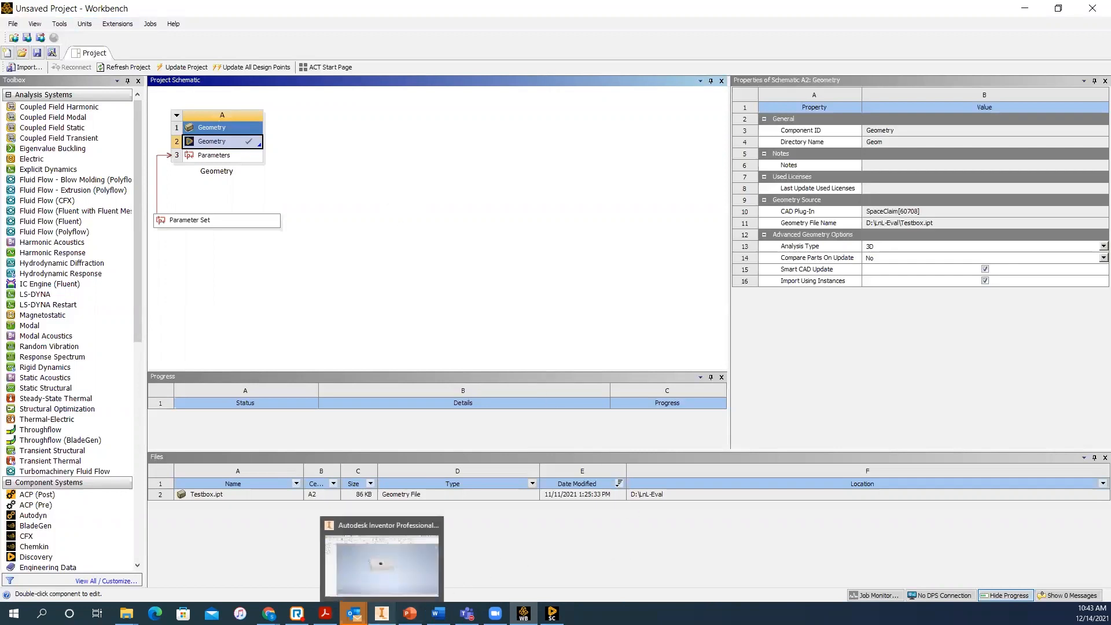
{"action": "left_click", "coordinate": [552, 613]}
{"action": "left_click", "coordinate": [1102, 6]}
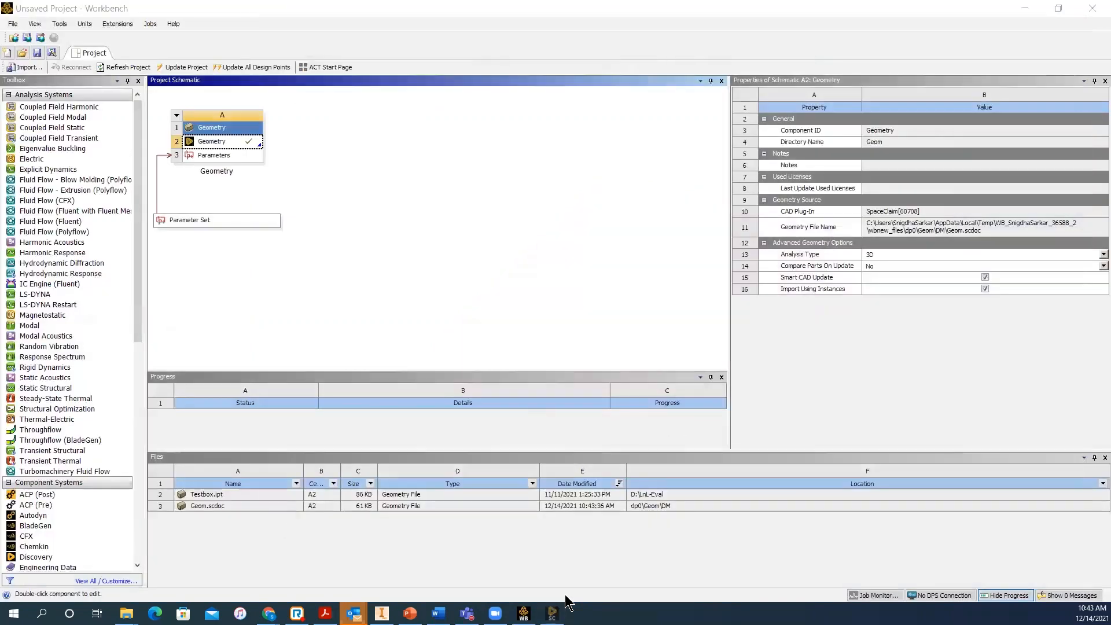
{"action": "left_click", "coordinate": [381, 613]}
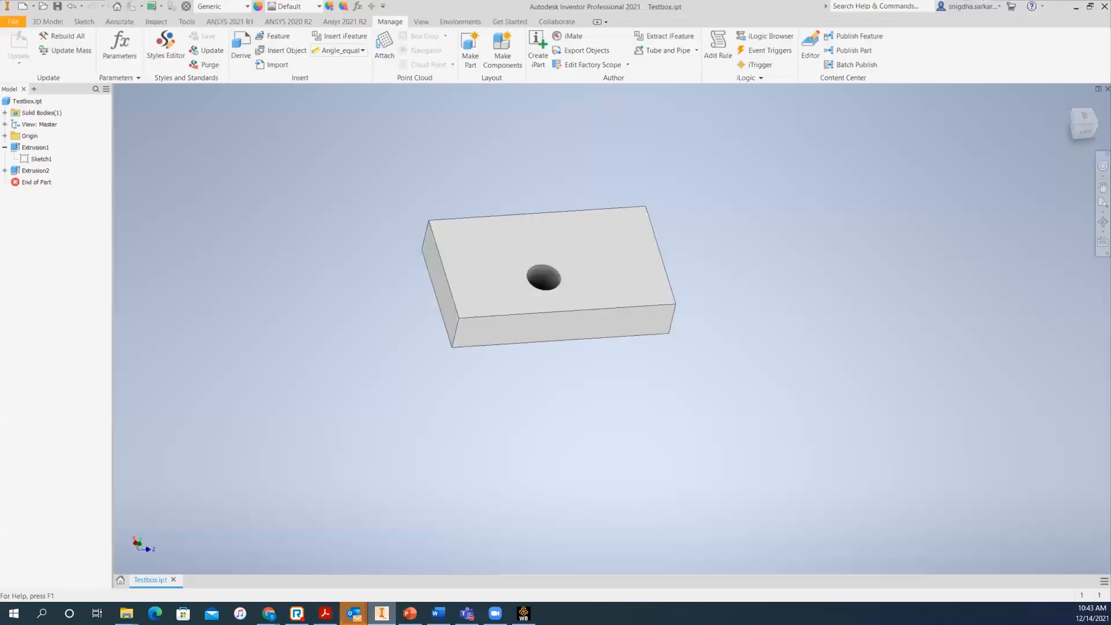
{"action": "left_click", "coordinate": [346, 21]}
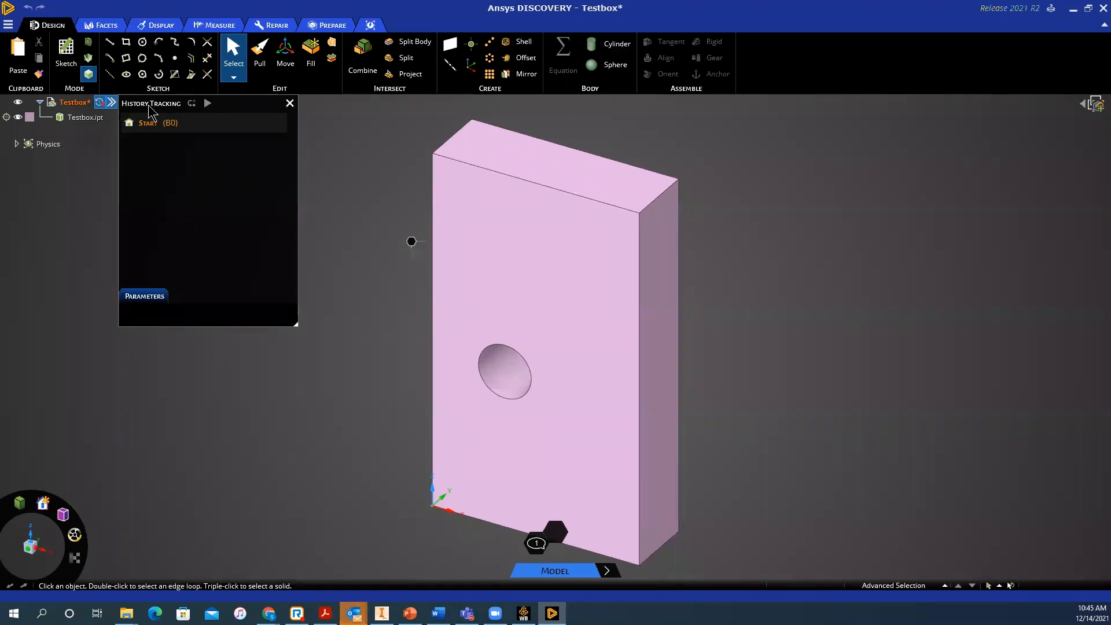
Expose the imported ANS_Rad and DS_L values of the Start block as parameters in Discovery's history tracking
{"action": "left_click", "coordinate": [140, 127]}
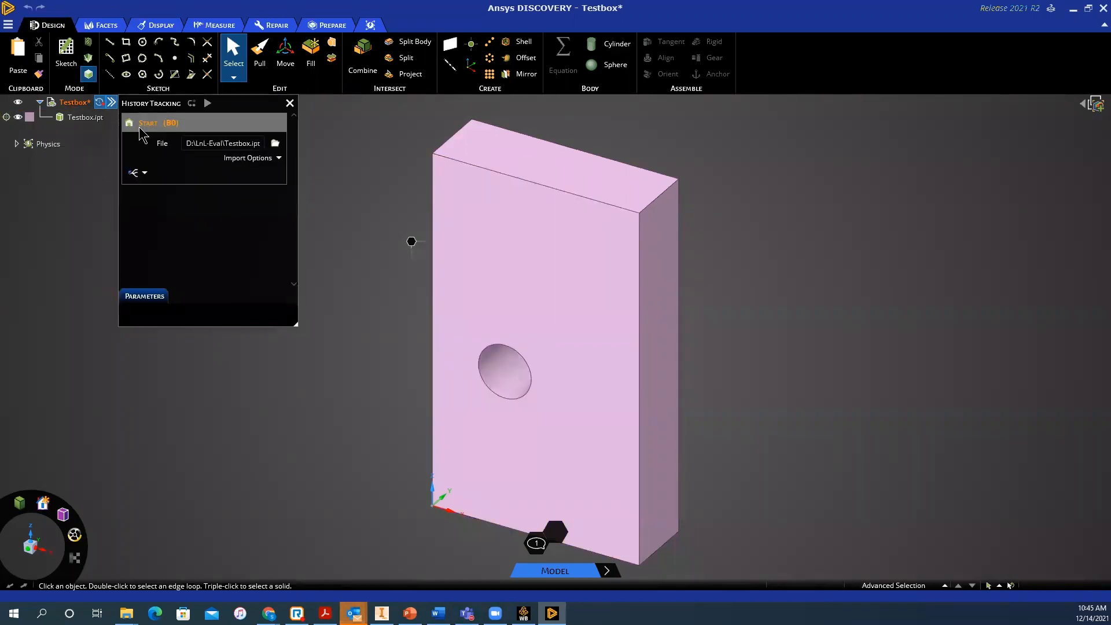
{"action": "left_click", "coordinate": [142, 173]}
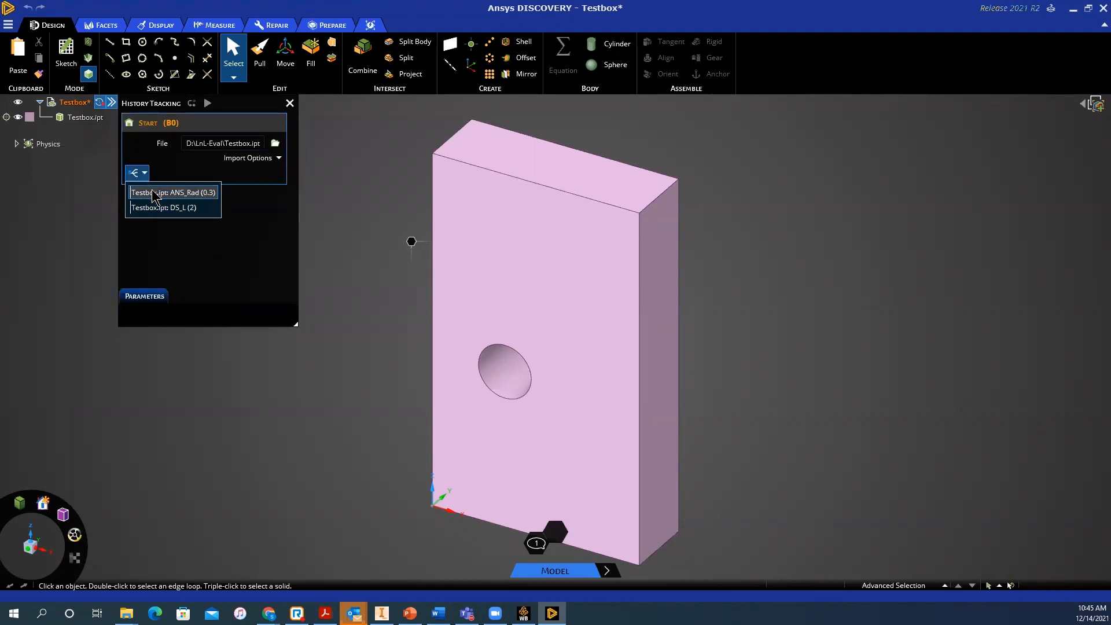
{"action": "left_click", "coordinate": [153, 194]}
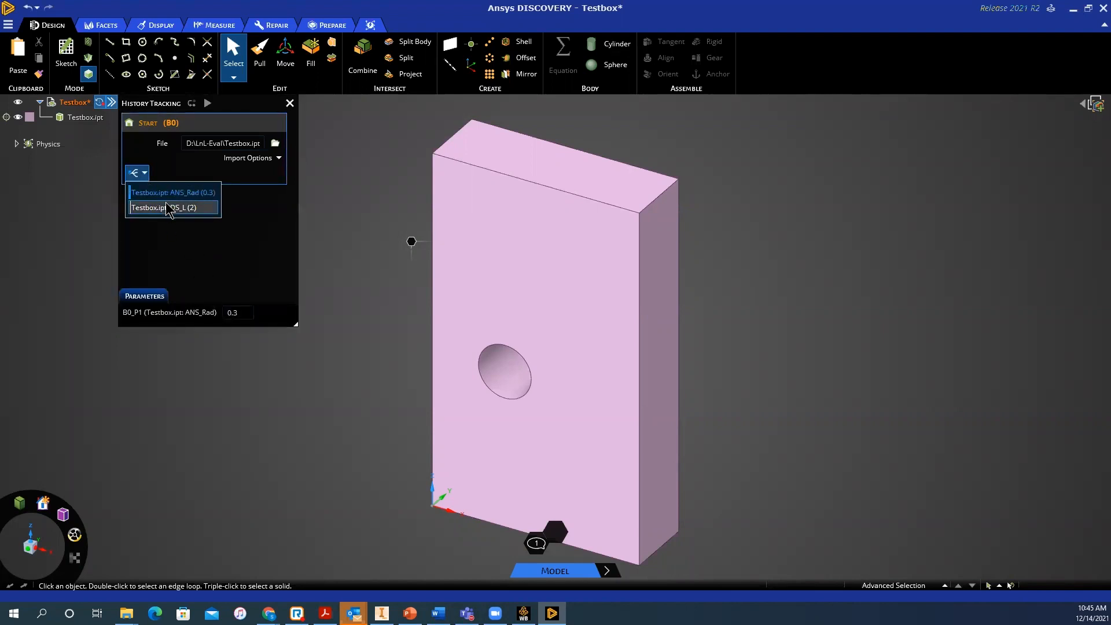
{"action": "left_click", "coordinate": [168, 207]}
Set the DS_L parameter to 3 and replay the tracked history to update the block
{"action": "left_click", "coordinate": [232, 305]}
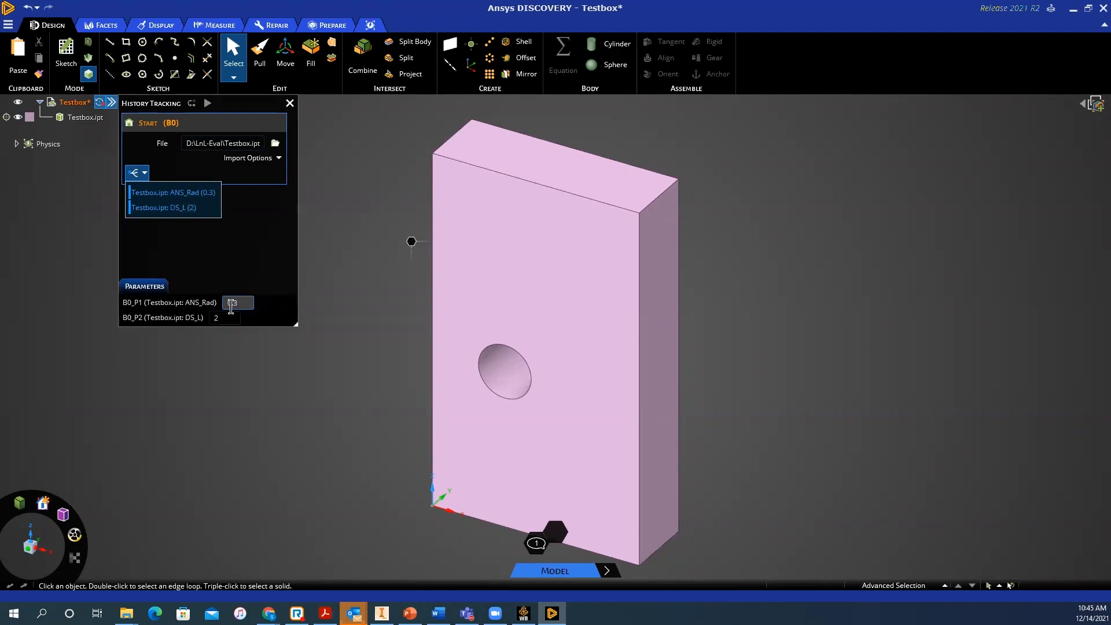
{"action": "left_click", "coordinate": [232, 317]}
{"action": "double_click", "coordinate": [232, 318]}
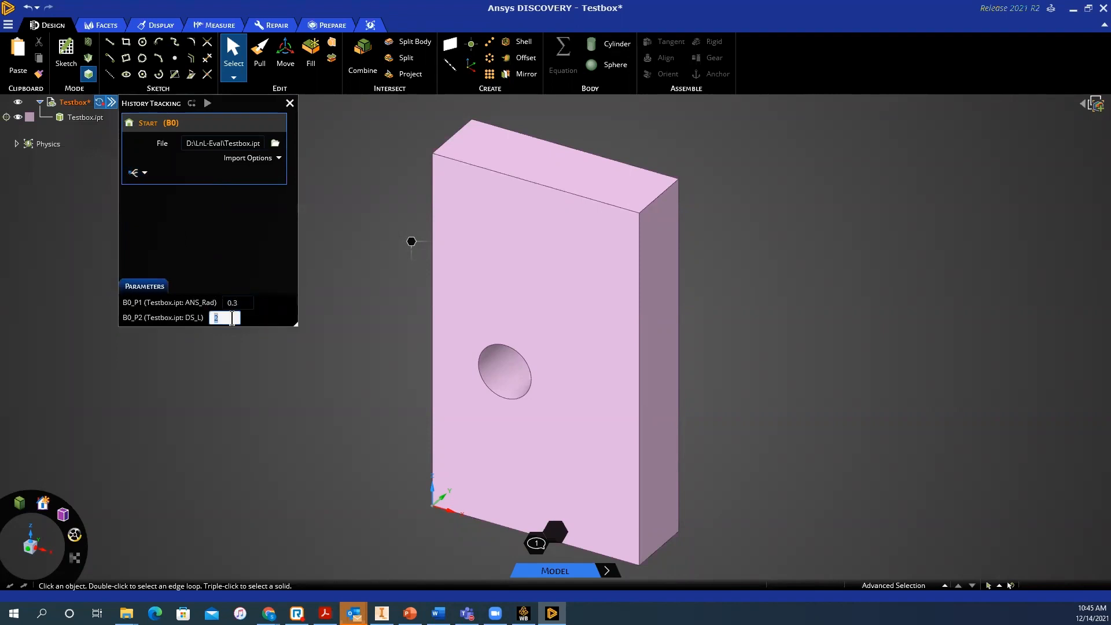
{"action": "type", "text": "3"}
{"action": "key", "text": "Return"}
{"action": "left_click", "coordinate": [207, 103]}
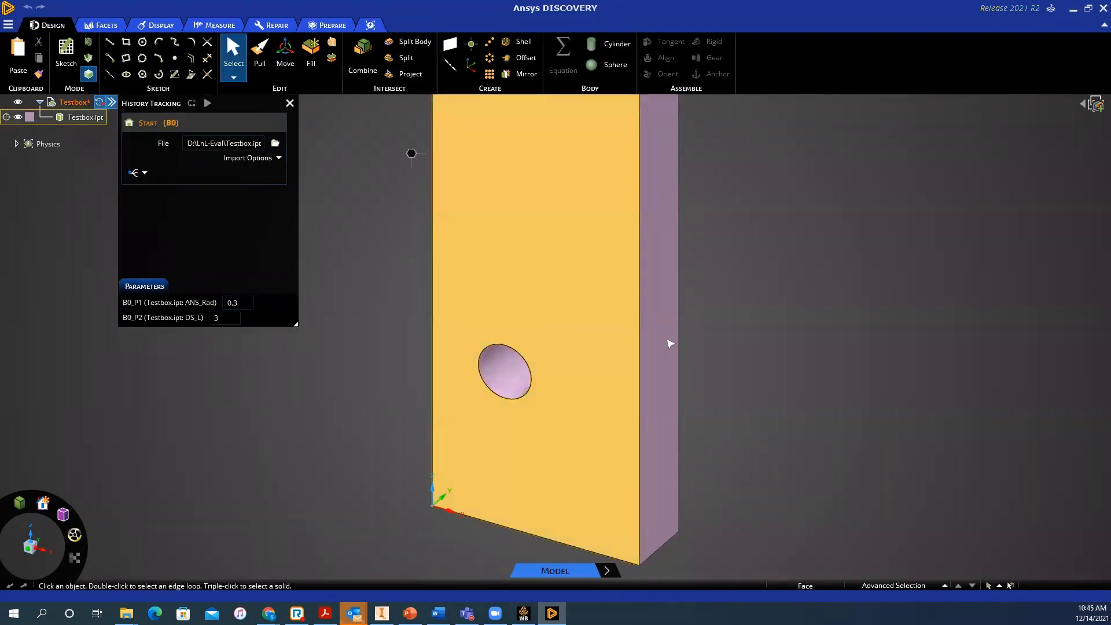
{"action": "scroll", "coordinate": [670, 344], "scroll_direction": "down", "scroll_amount": 5}
{"action": "scroll", "coordinate": [697, 268], "scroll_direction": "up", "scroll_amount": 2}
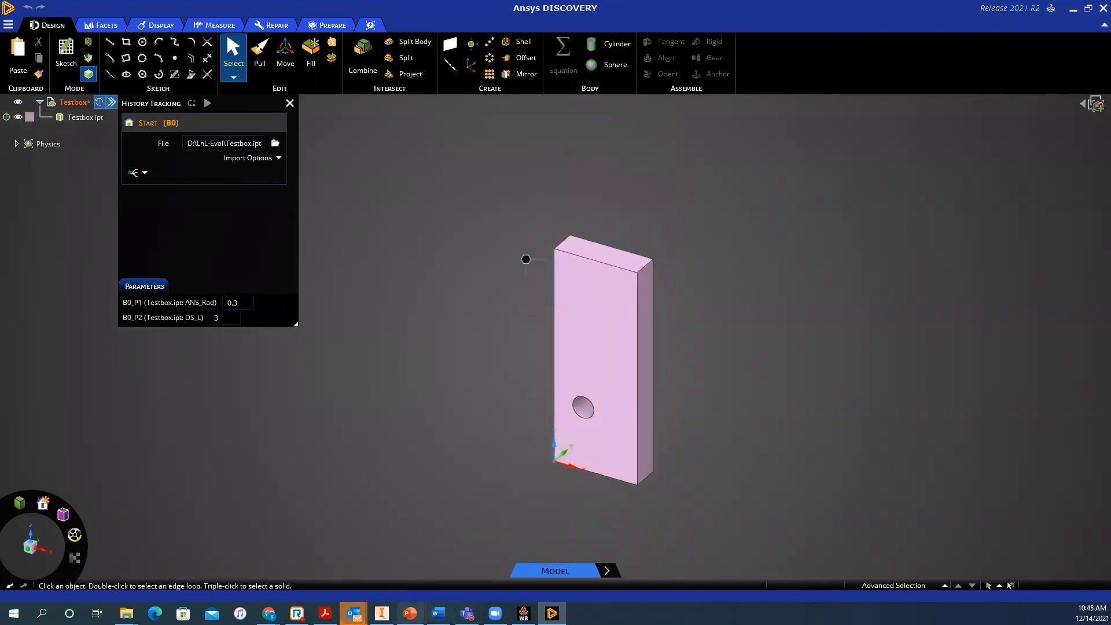
Switch to Inventor to check the block's length, and return to Discovery to compare it from a similar angle
{"action": "left_click", "coordinate": [382, 612]}
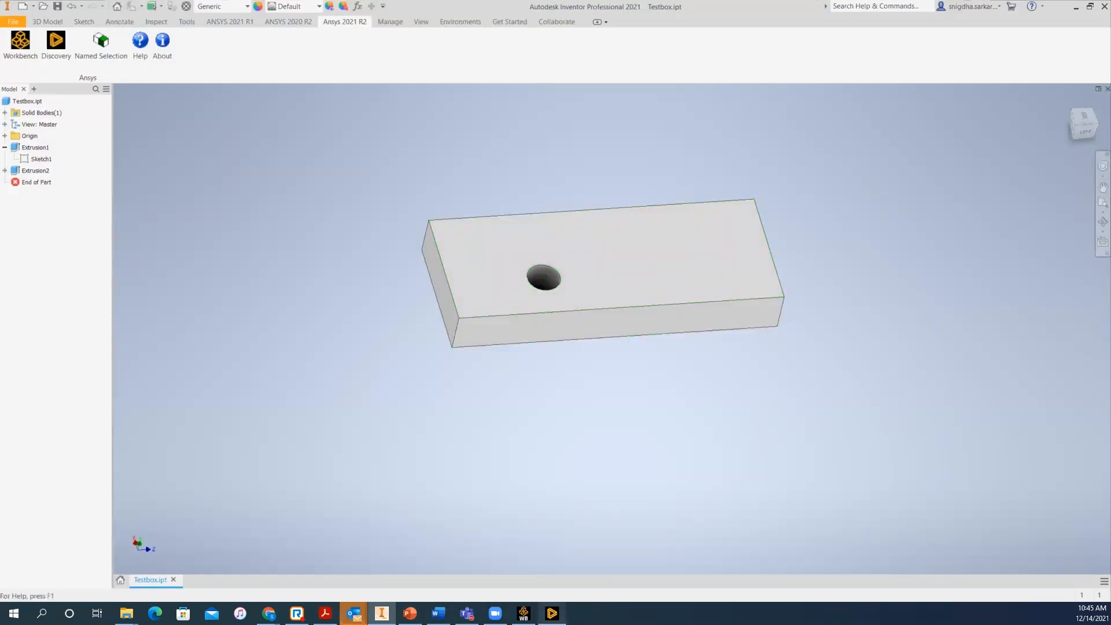
{"action": "left_click", "coordinate": [552, 612]}
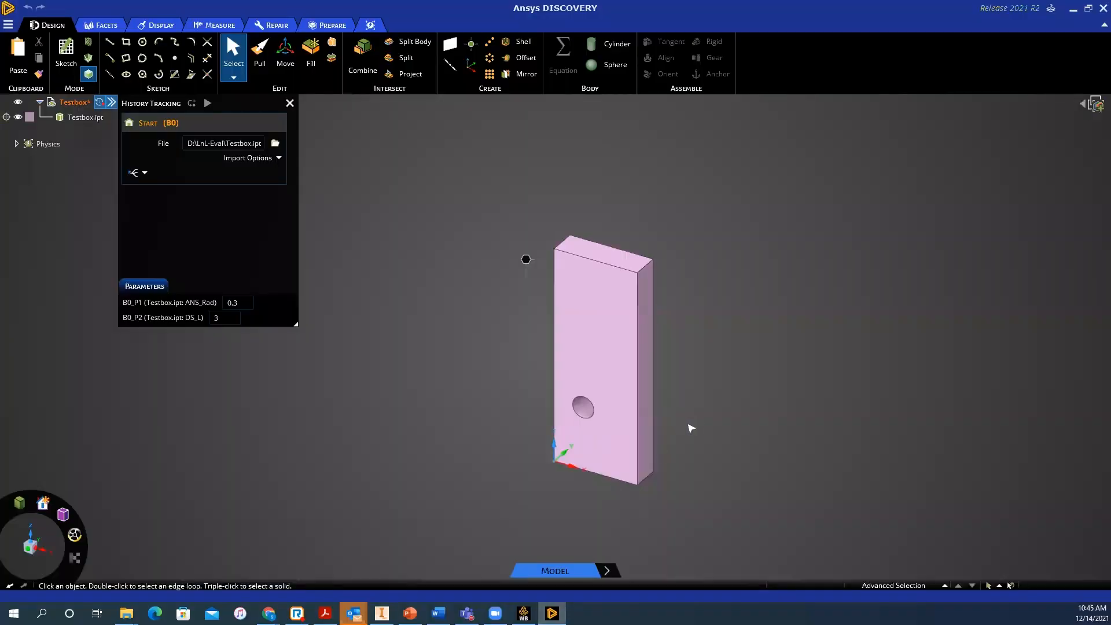
{"action": "middle_click_drag", "start_coordinate": [721, 399], "coordinate": [810, 250]}
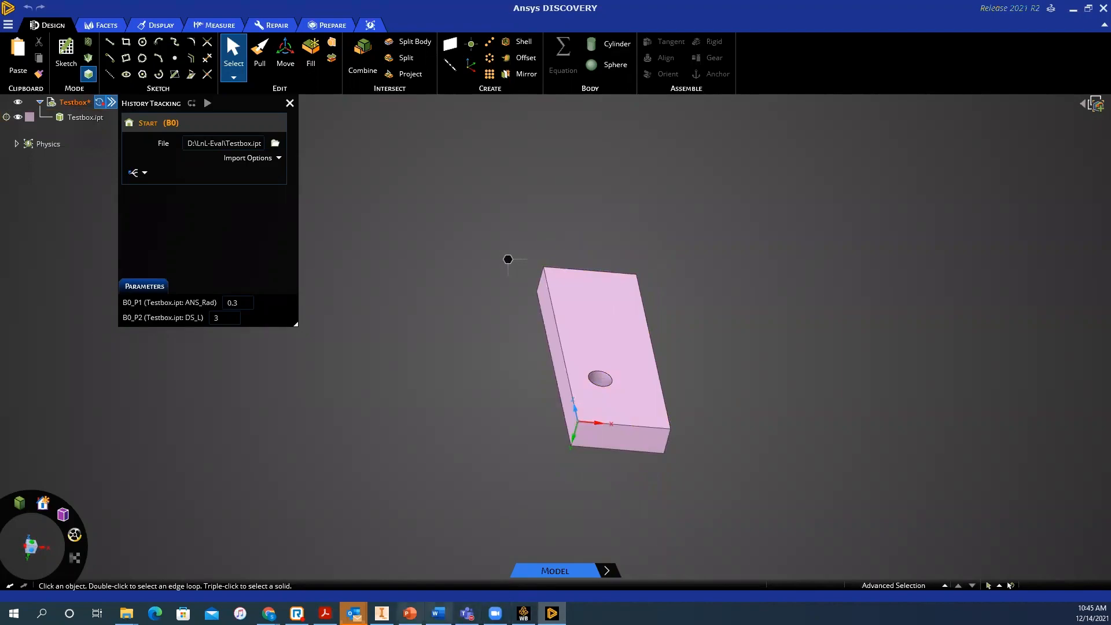
Switch to Inventor and set the ANS_Rad model parameter to 0.5 in
{"action": "left_click", "coordinate": [381, 613]}
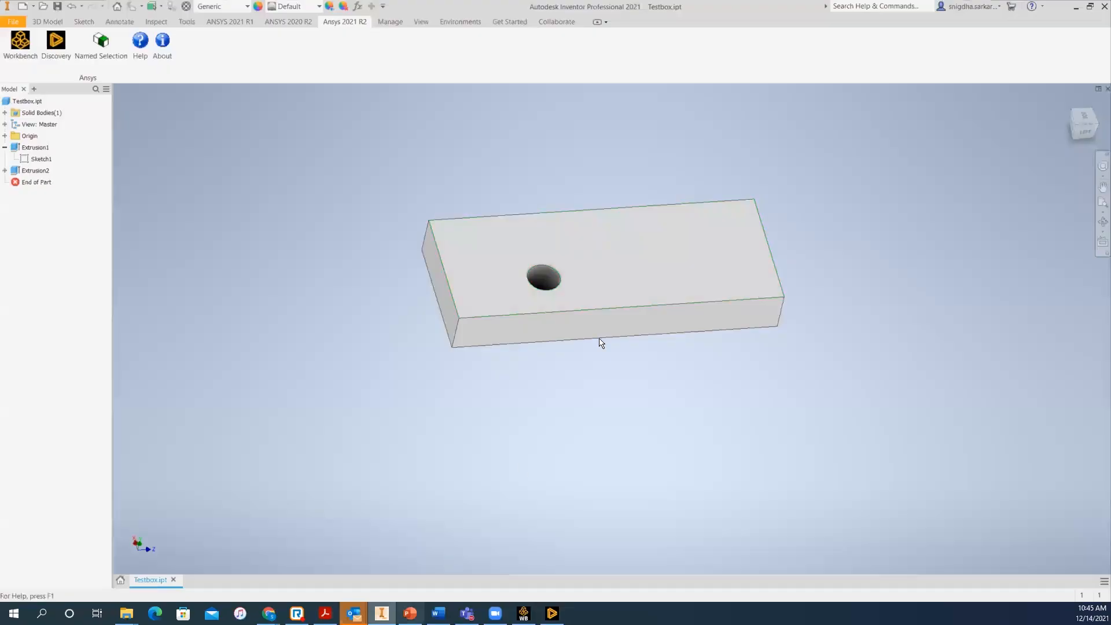
{"action": "left_click", "coordinate": [384, 23]}
{"action": "left_click", "coordinate": [117, 50]}
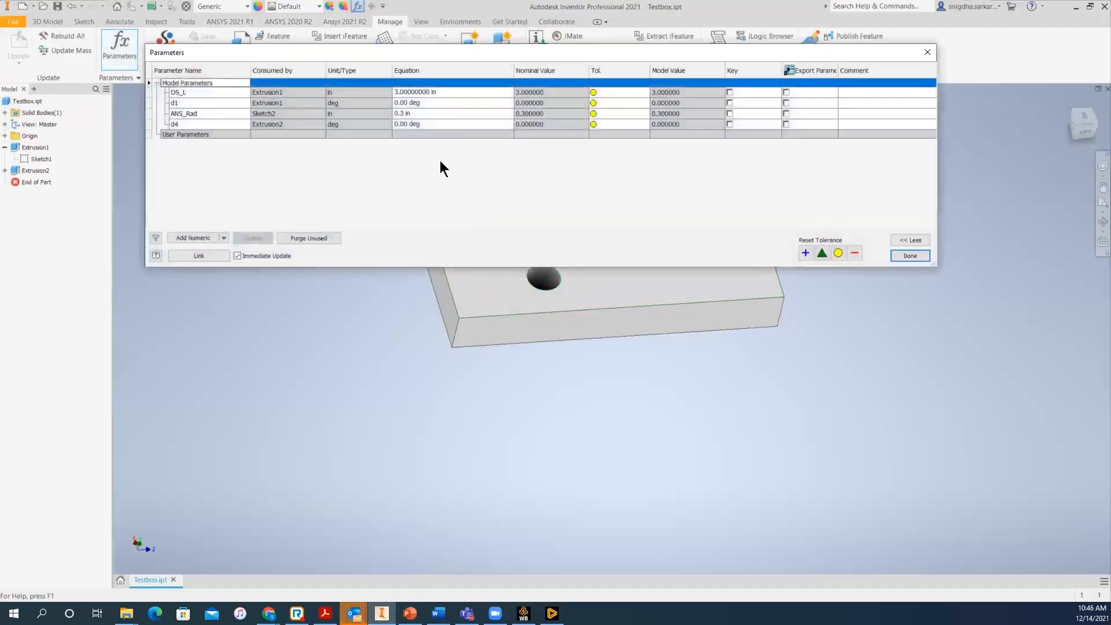
{"action": "left_click", "coordinate": [402, 113]}
{"action": "type", "text": "0.5 in"}
{"action": "key", "text": "Return"}
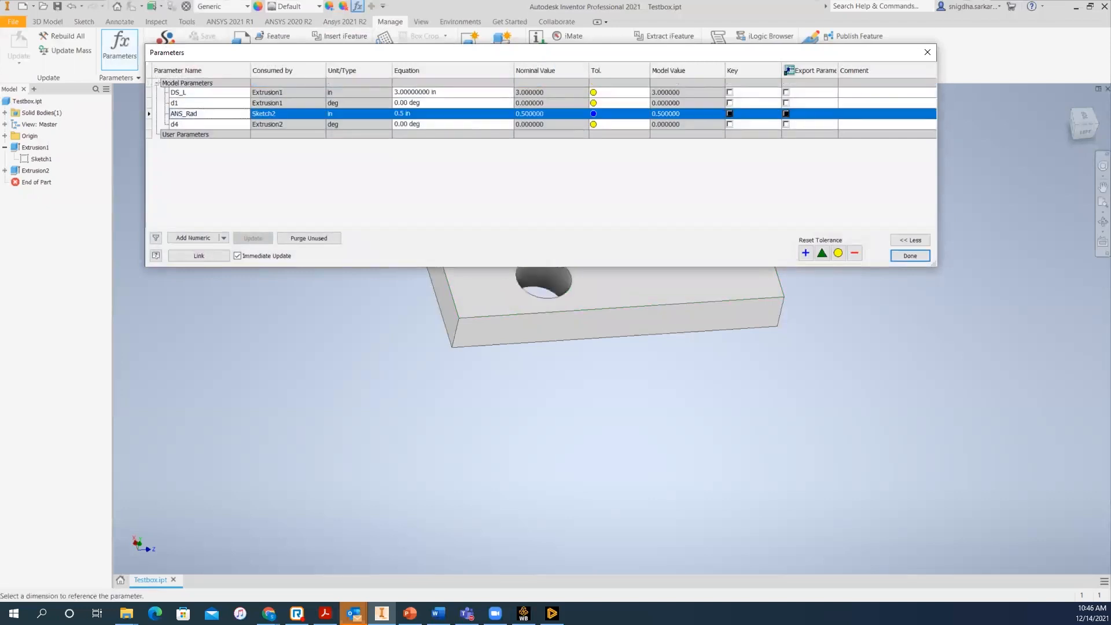
{"action": "left_click", "coordinate": [906, 256]}
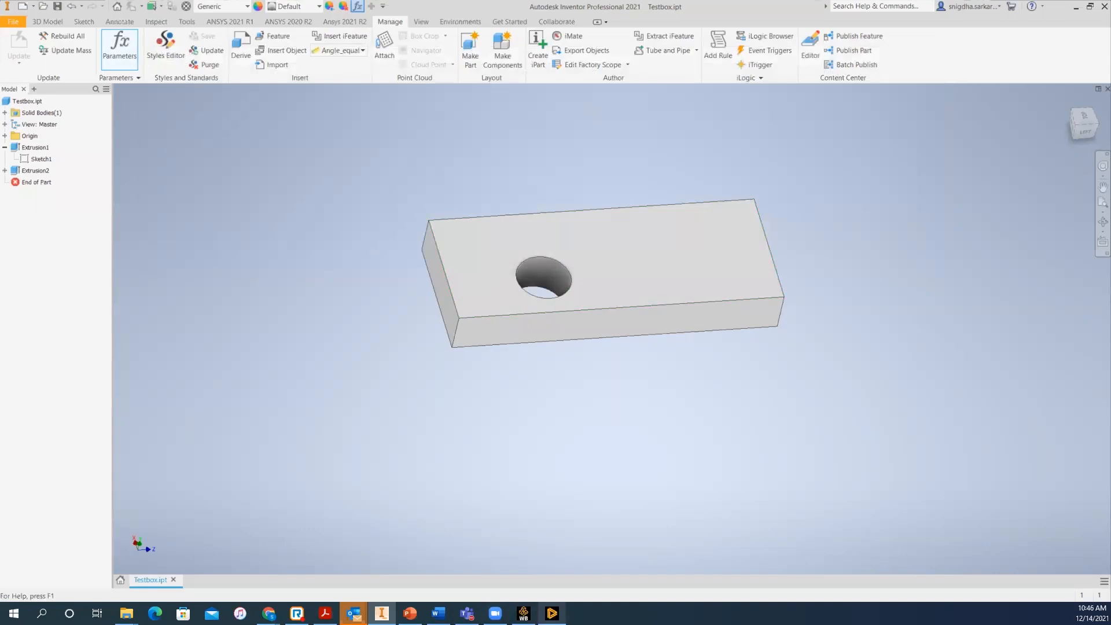
Switch to Discovery and update the Start block from the source CAD
{"action": "left_click", "coordinate": [539, 603]}
{"action": "right_click", "coordinate": [169, 169]}
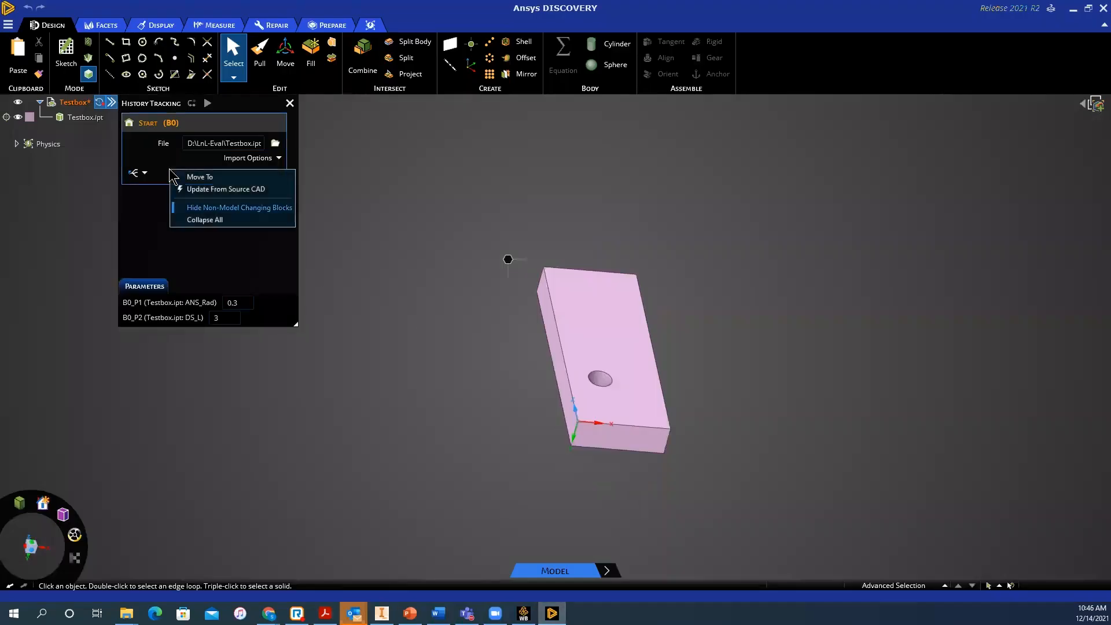
{"action": "left_click", "coordinate": [203, 189]}
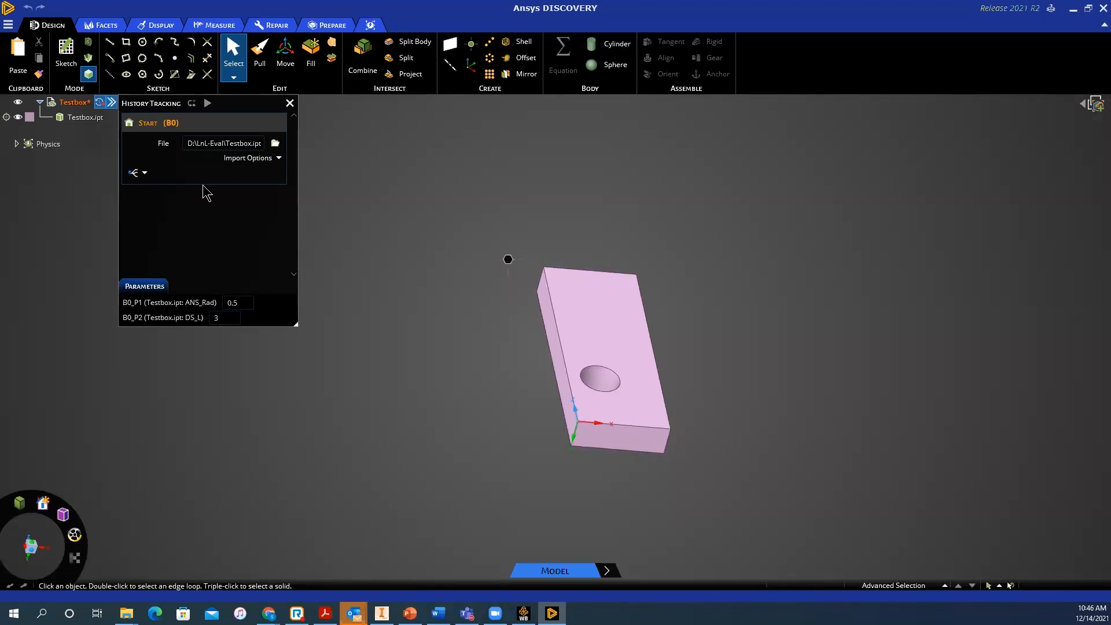
{"action": "left_click", "coordinate": [248, 303]}
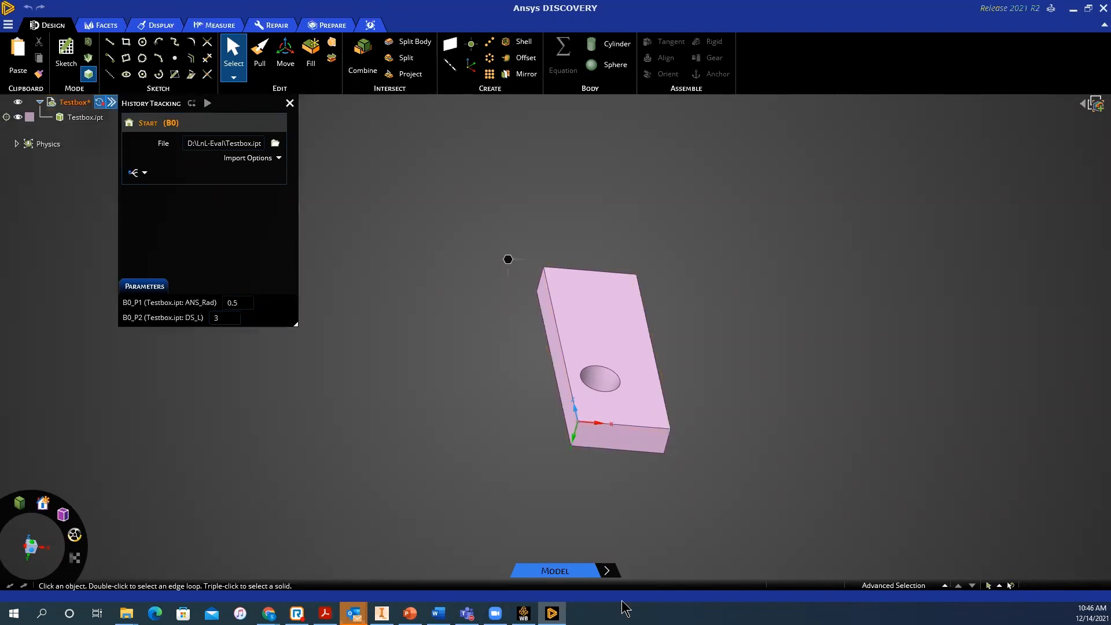
Stop history tracking for the Testbox design and switch to the Explore stage
{"action": "mouse_move", "coordinate": [617, 574]}
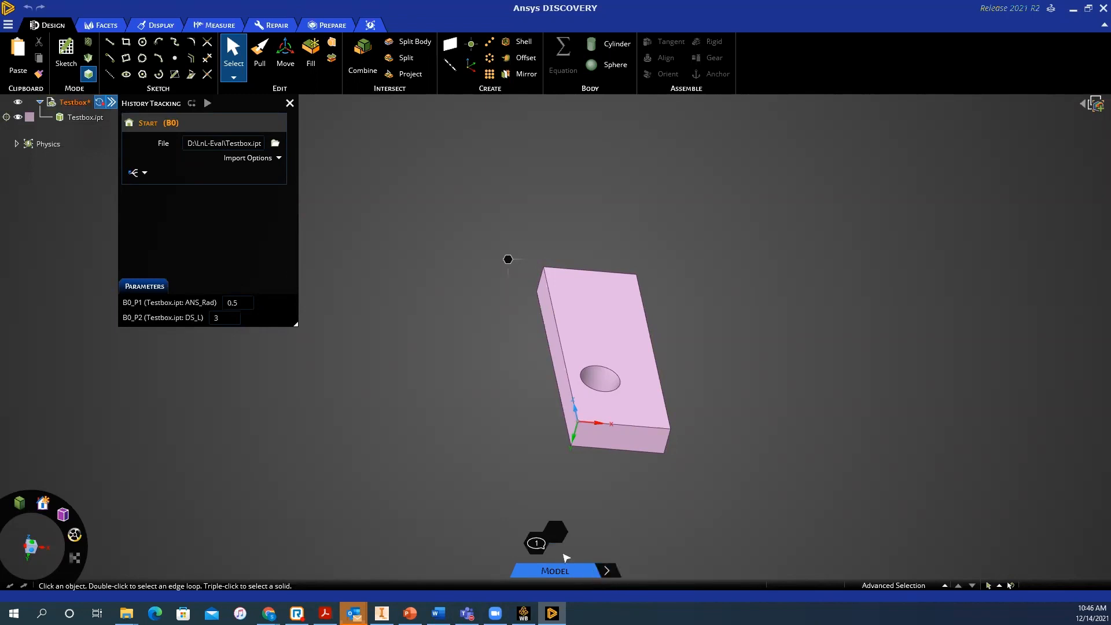
{"action": "left_click", "coordinate": [535, 543]}
{"action": "left_click", "coordinate": [100, 104]}
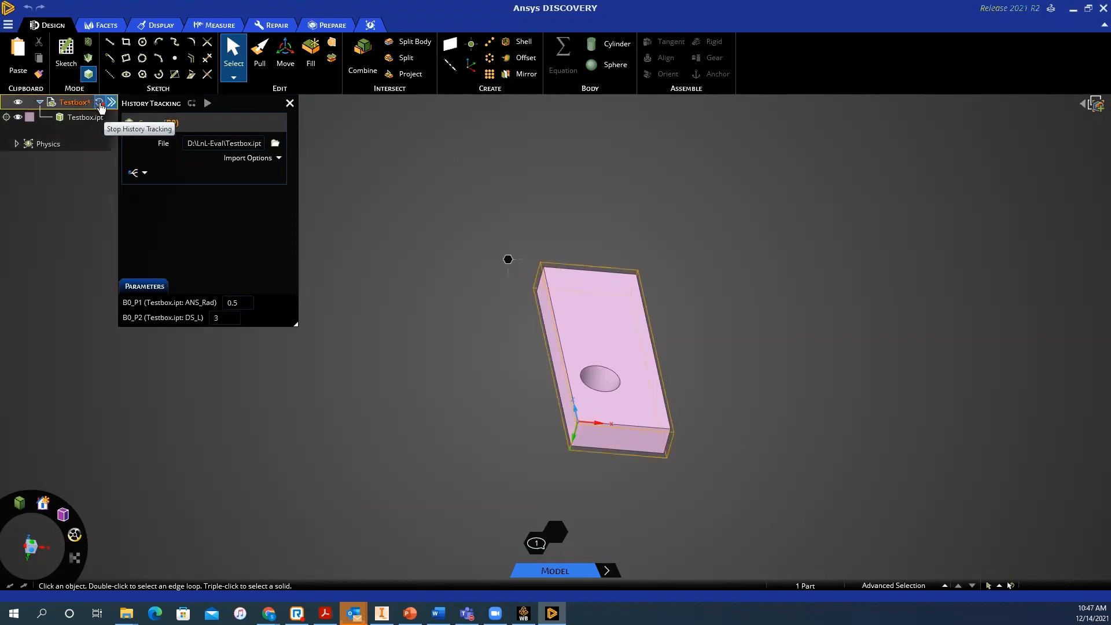
{"action": "left_click", "coordinate": [101, 104]}
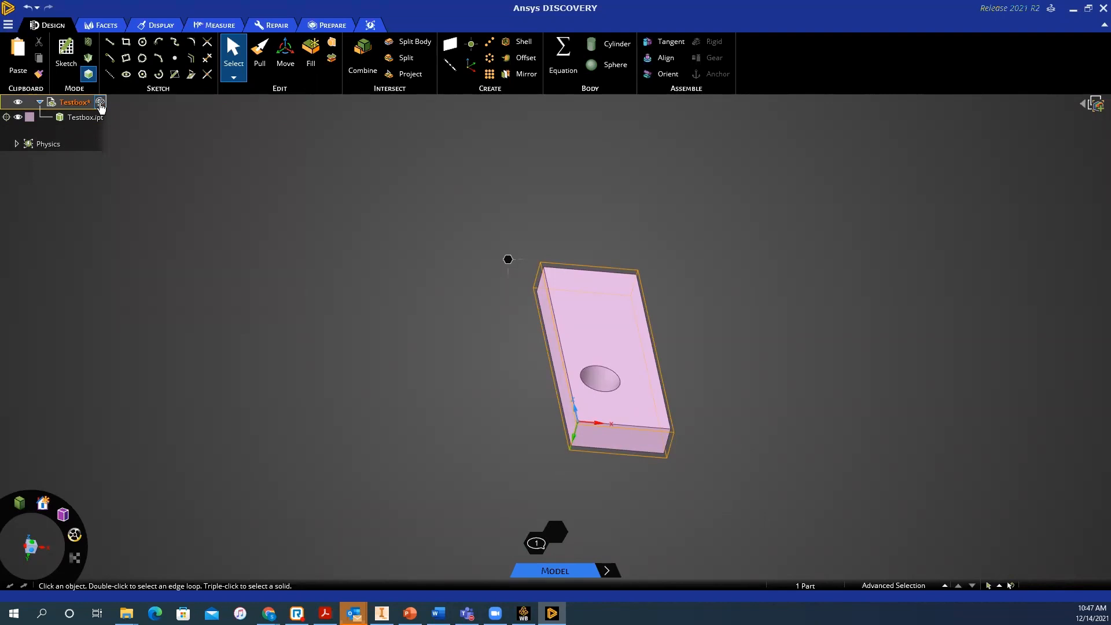
{"action": "left_click", "coordinate": [619, 573]}
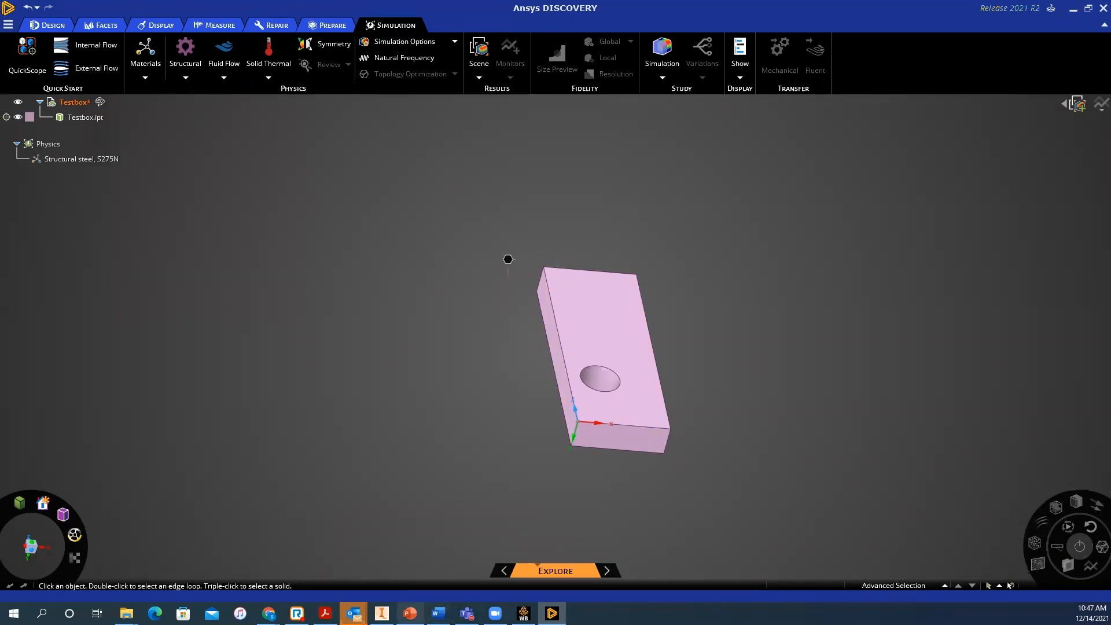
Switch to the PowerPoint presentation and start the slide show from the Summary slide, adjusting its display settings
{"action": "left_click", "coordinate": [409, 613]}
{"action": "left_click", "coordinate": [73, 283]}
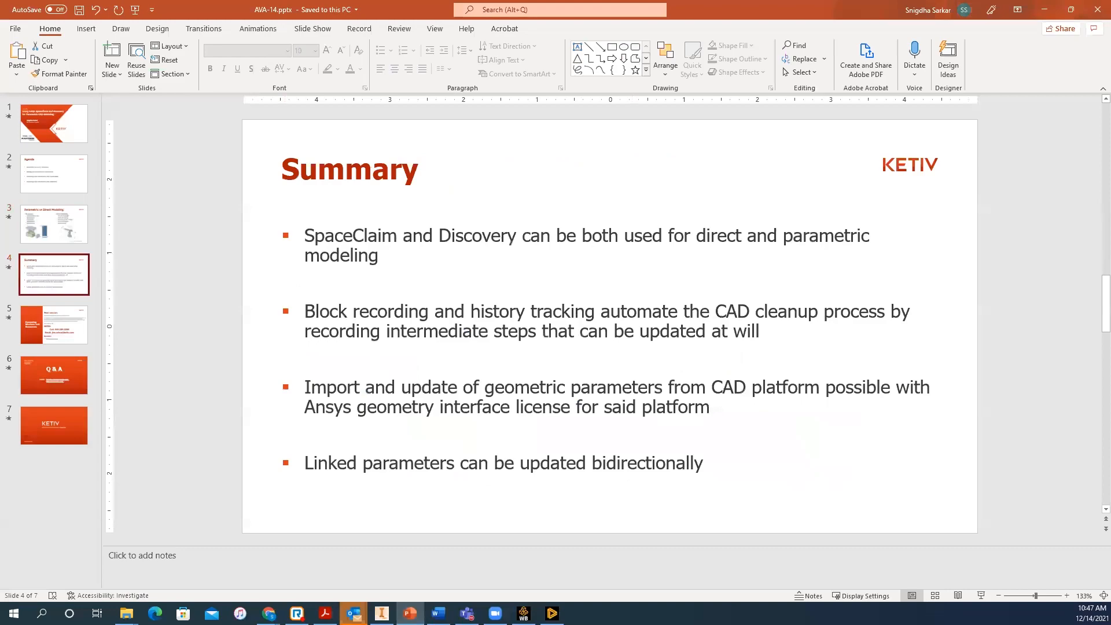
{"action": "left_click", "coordinate": [980, 595]}
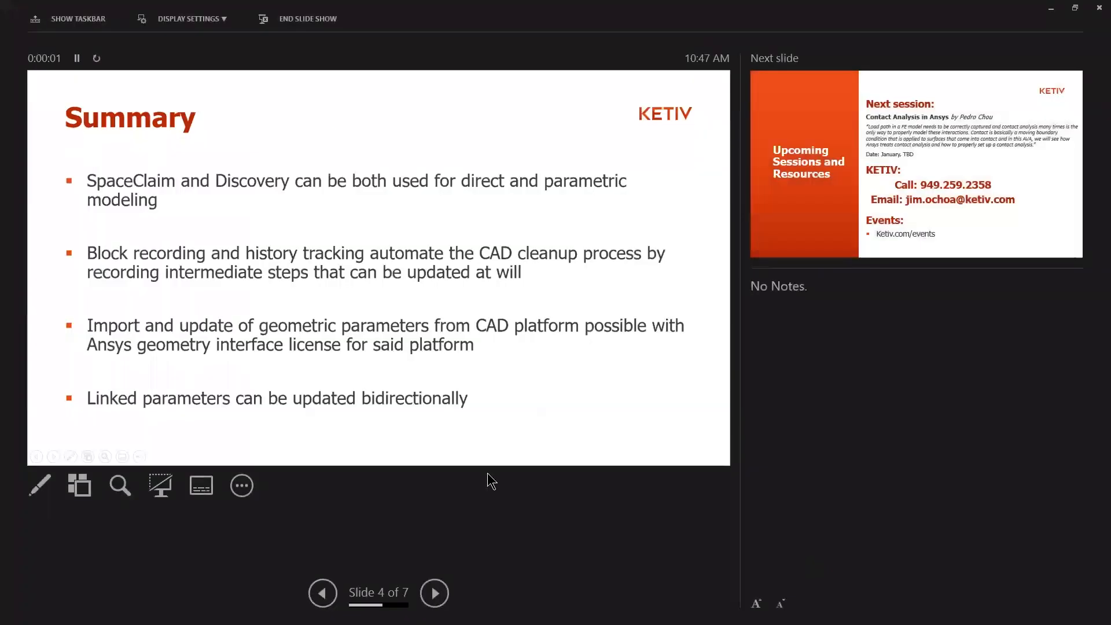
{"action": "left_click", "coordinate": [221, 33]}
{"action": "left_click", "coordinate": [224, 45]}
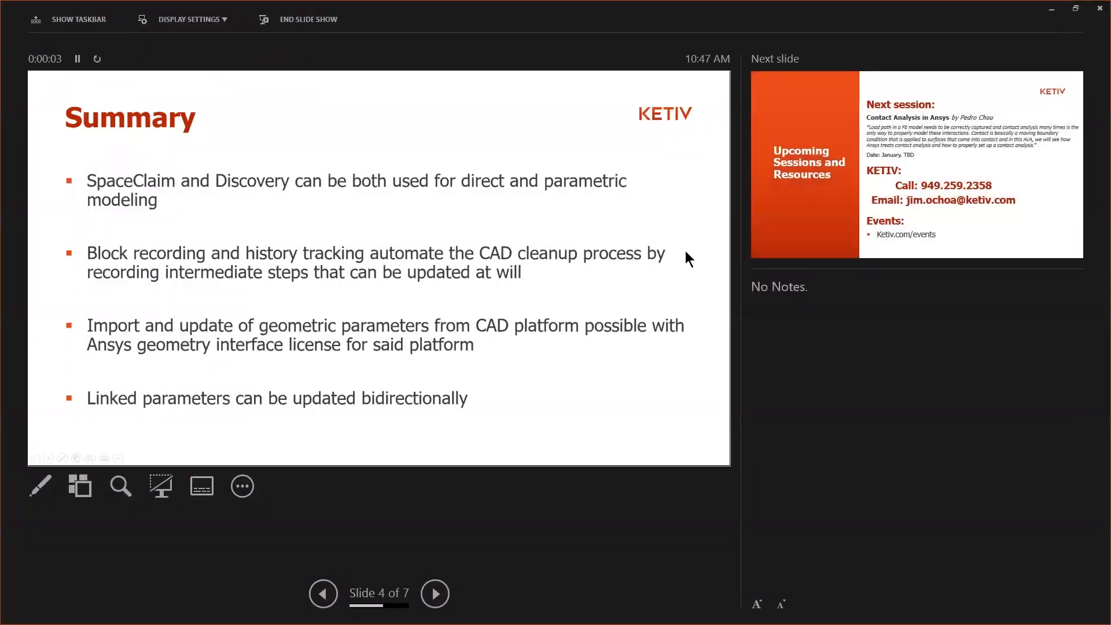